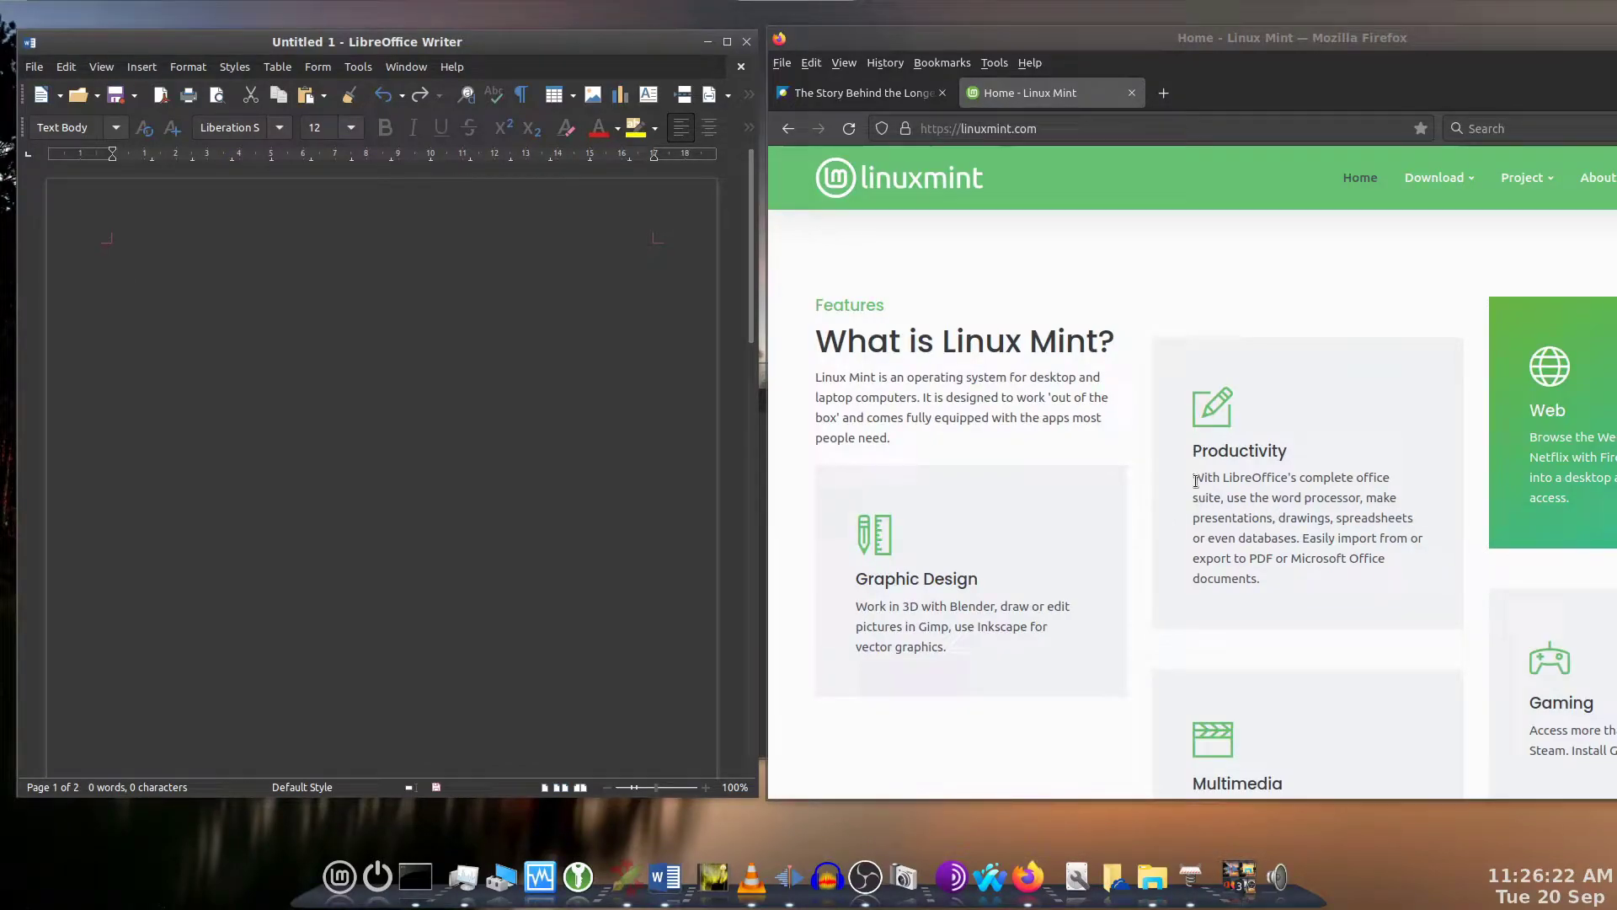
Middle-click paste the Productivity, Linux Mint and Graphic Design paragraphs, then delete them all
drag(1191, 478, 1306, 581)
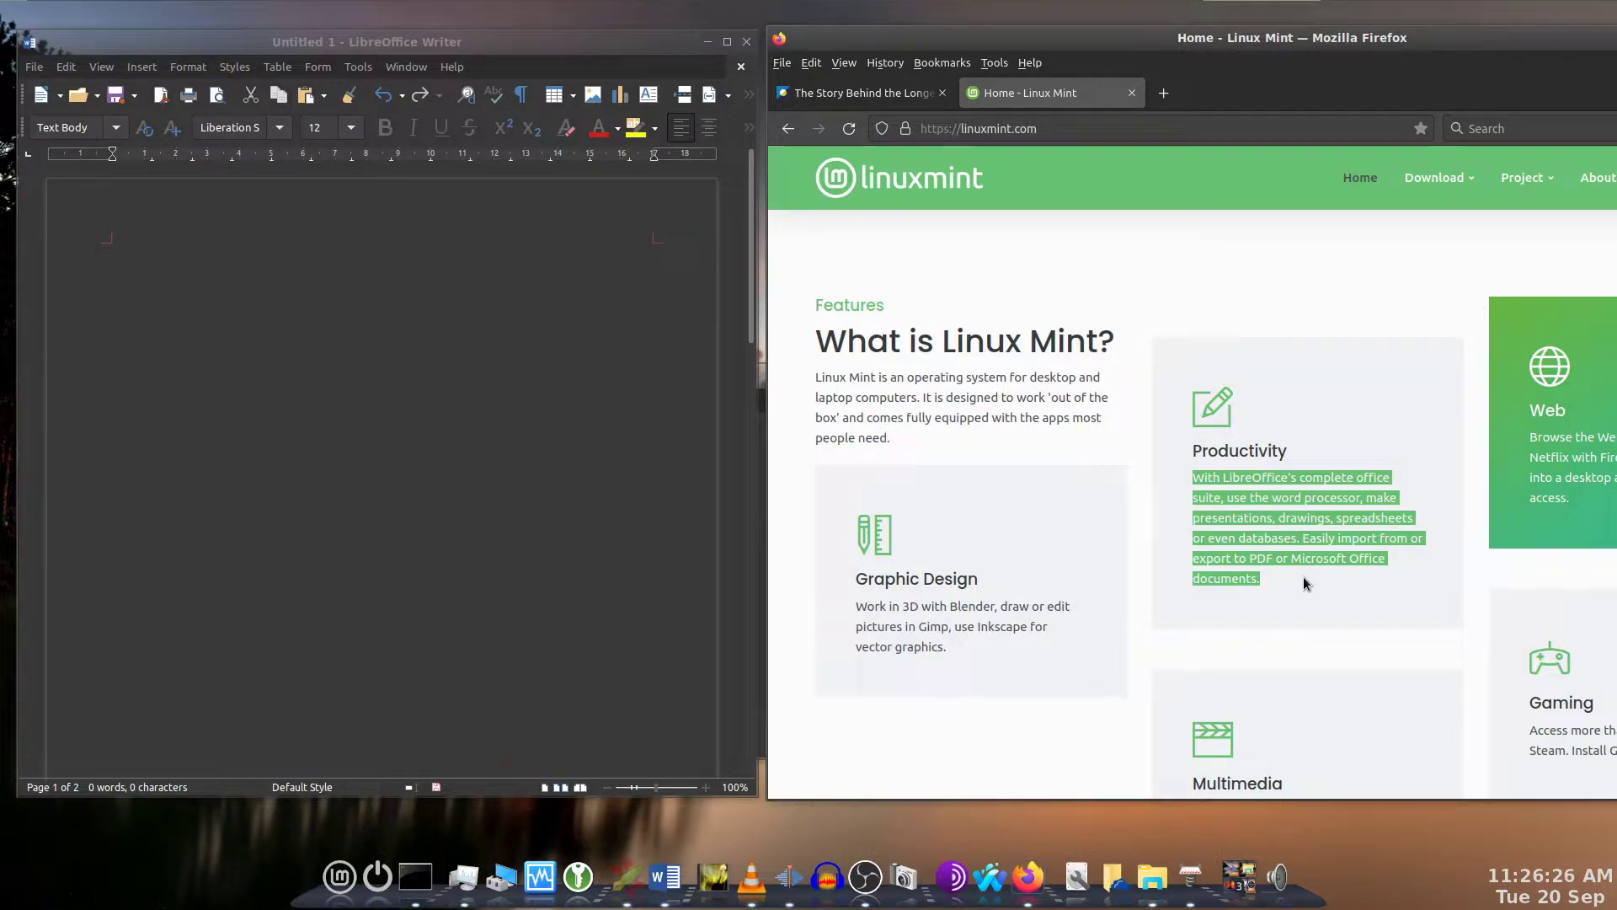
middle_click(129, 271)
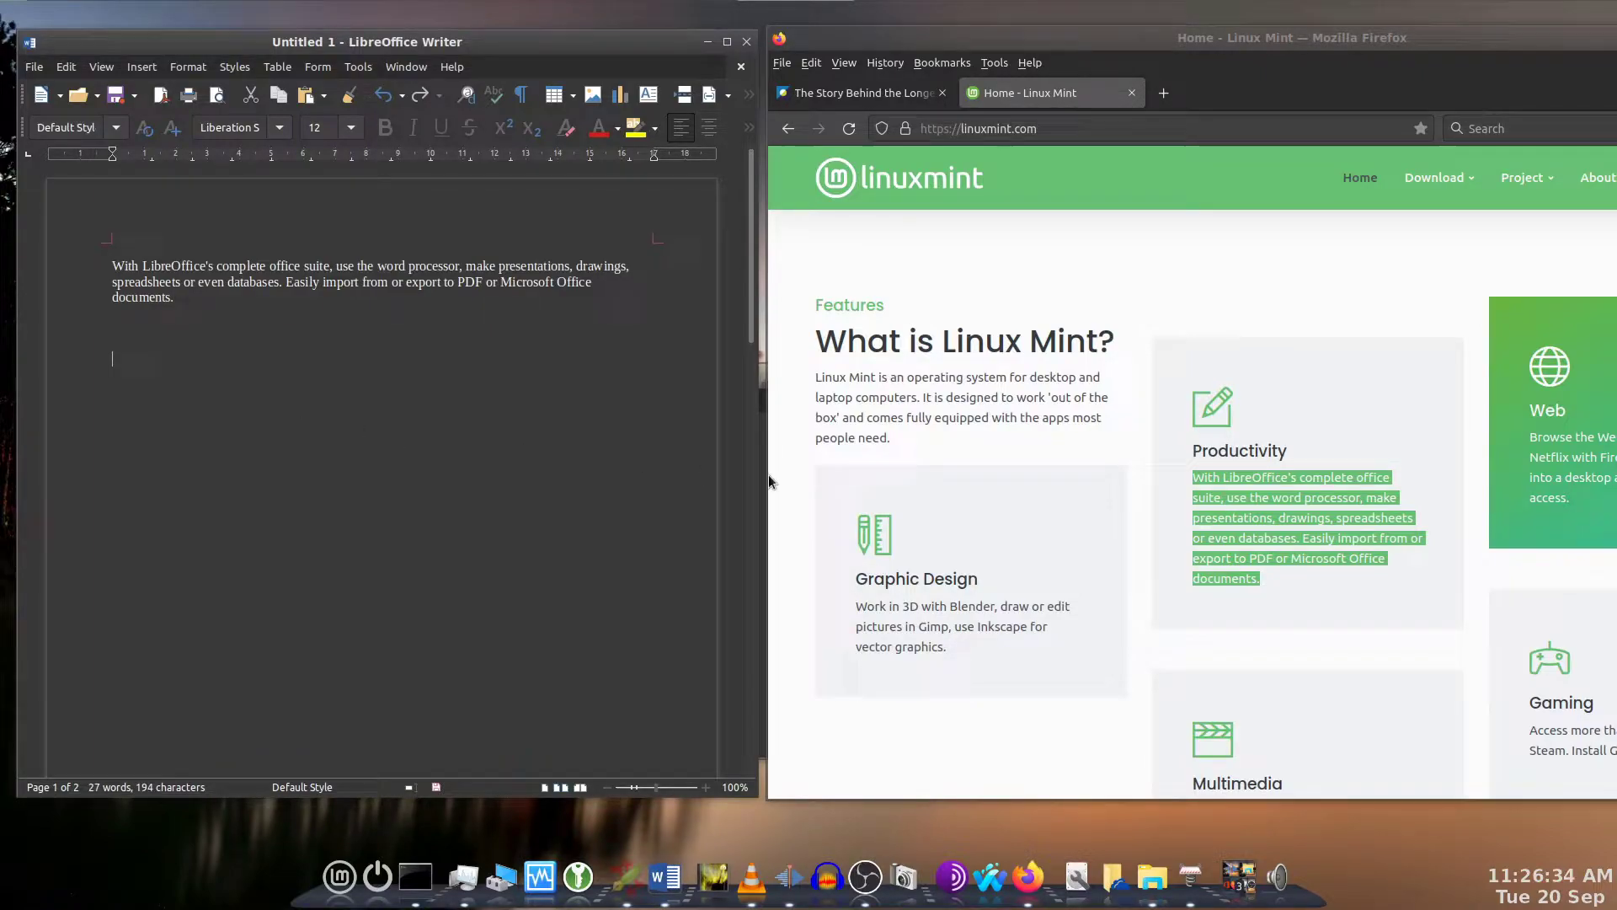
double_click(817, 378)
drag(848, 379, 890, 437)
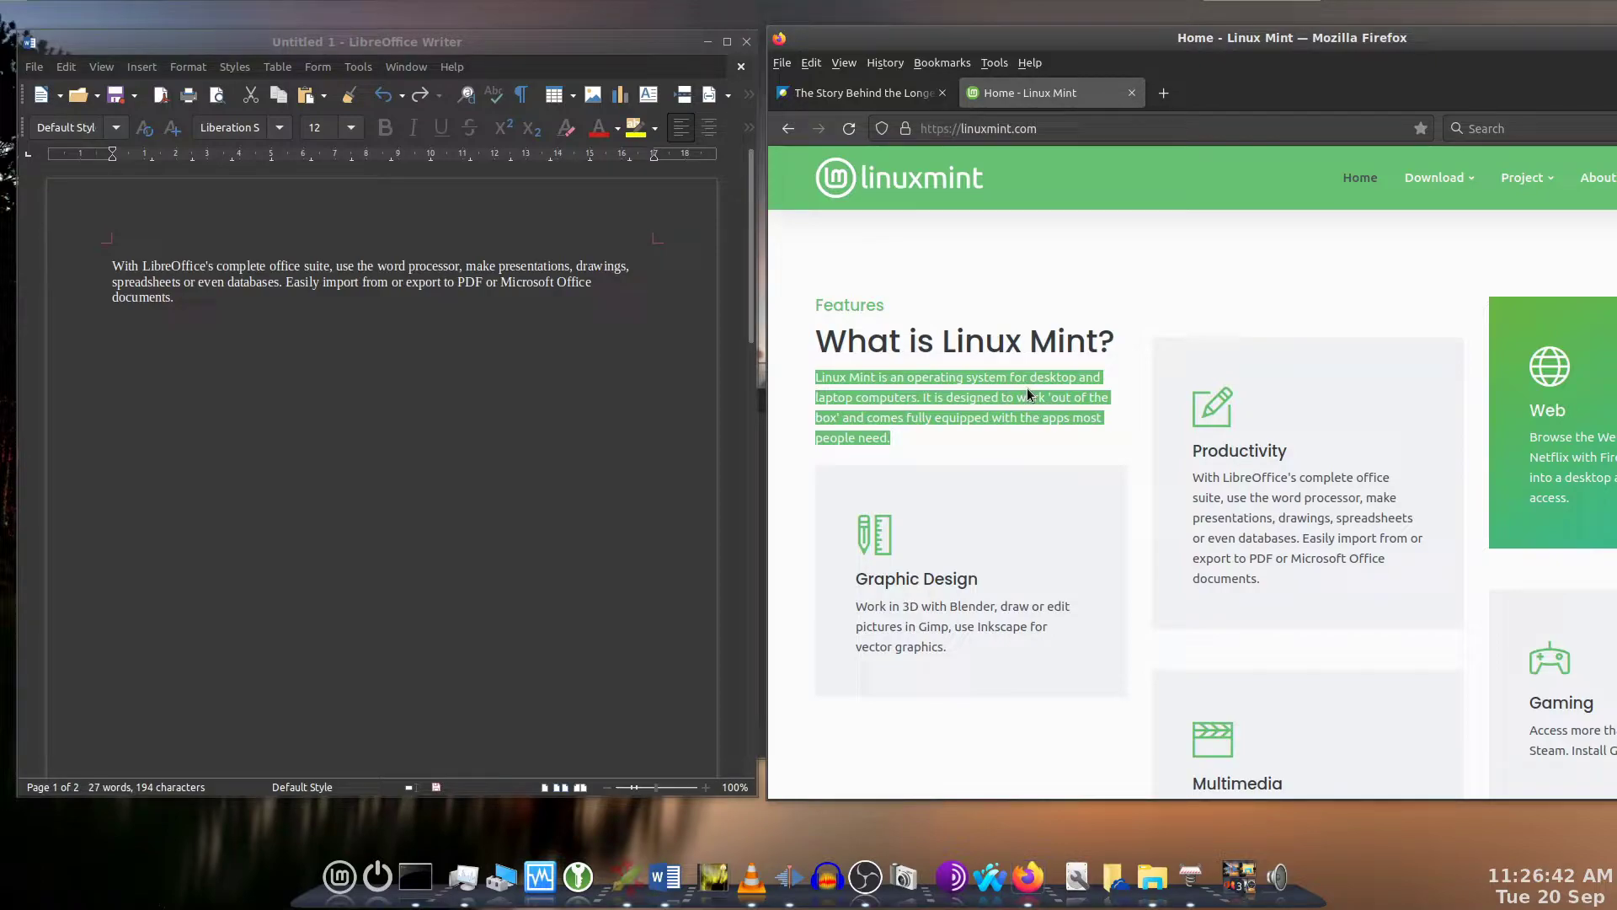
middle_click(118, 344)
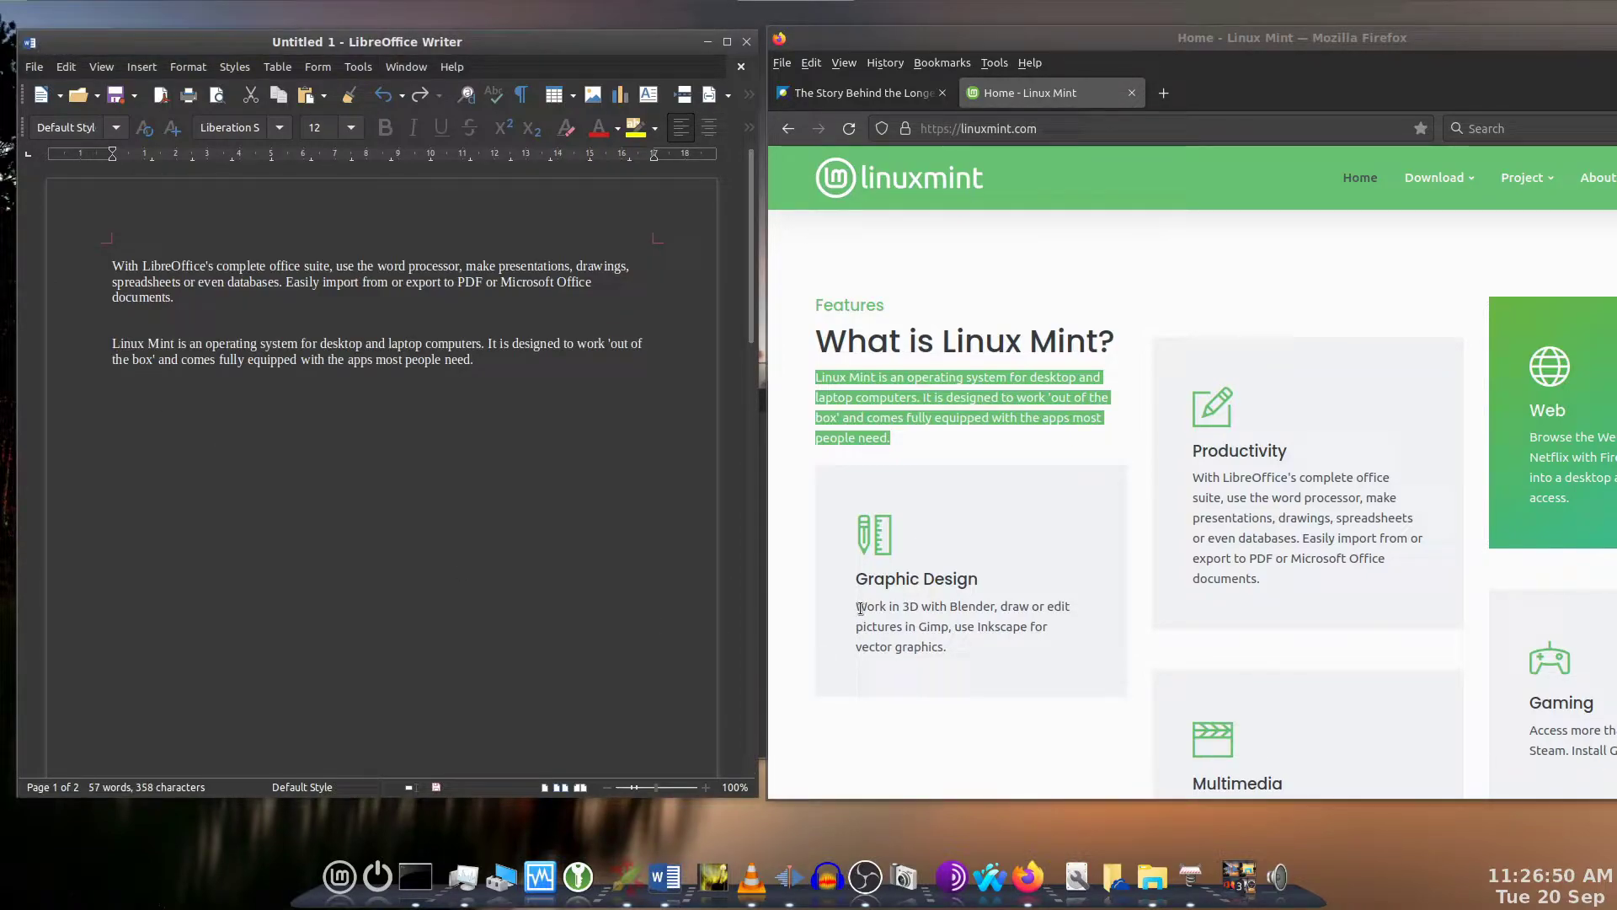
drag(857, 608, 945, 646)
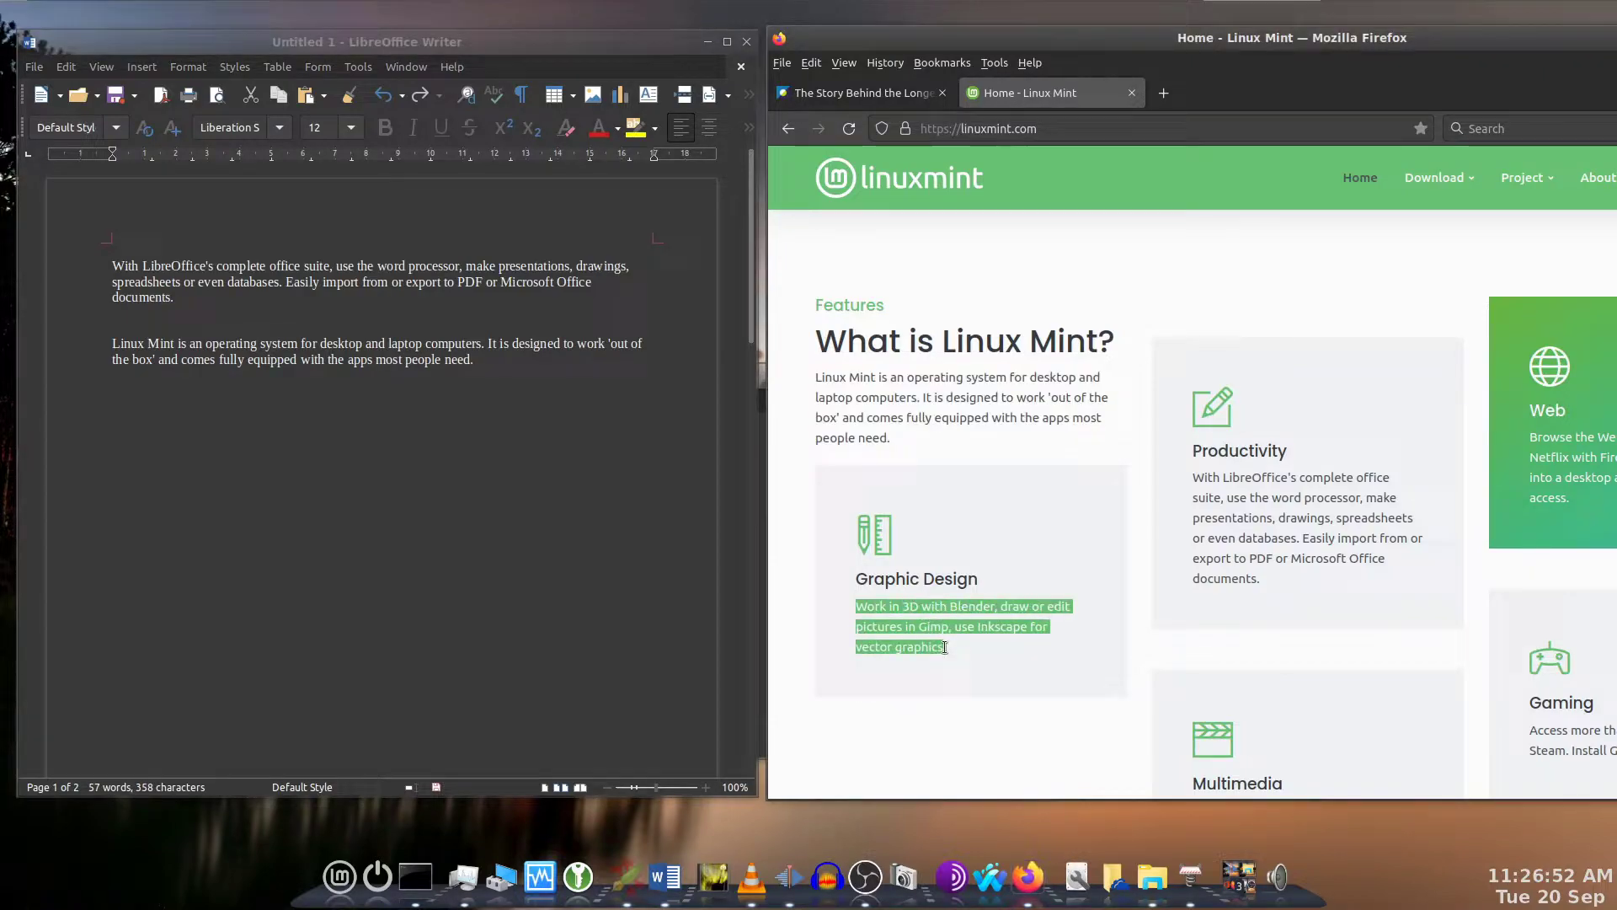
middle_click(115, 403)
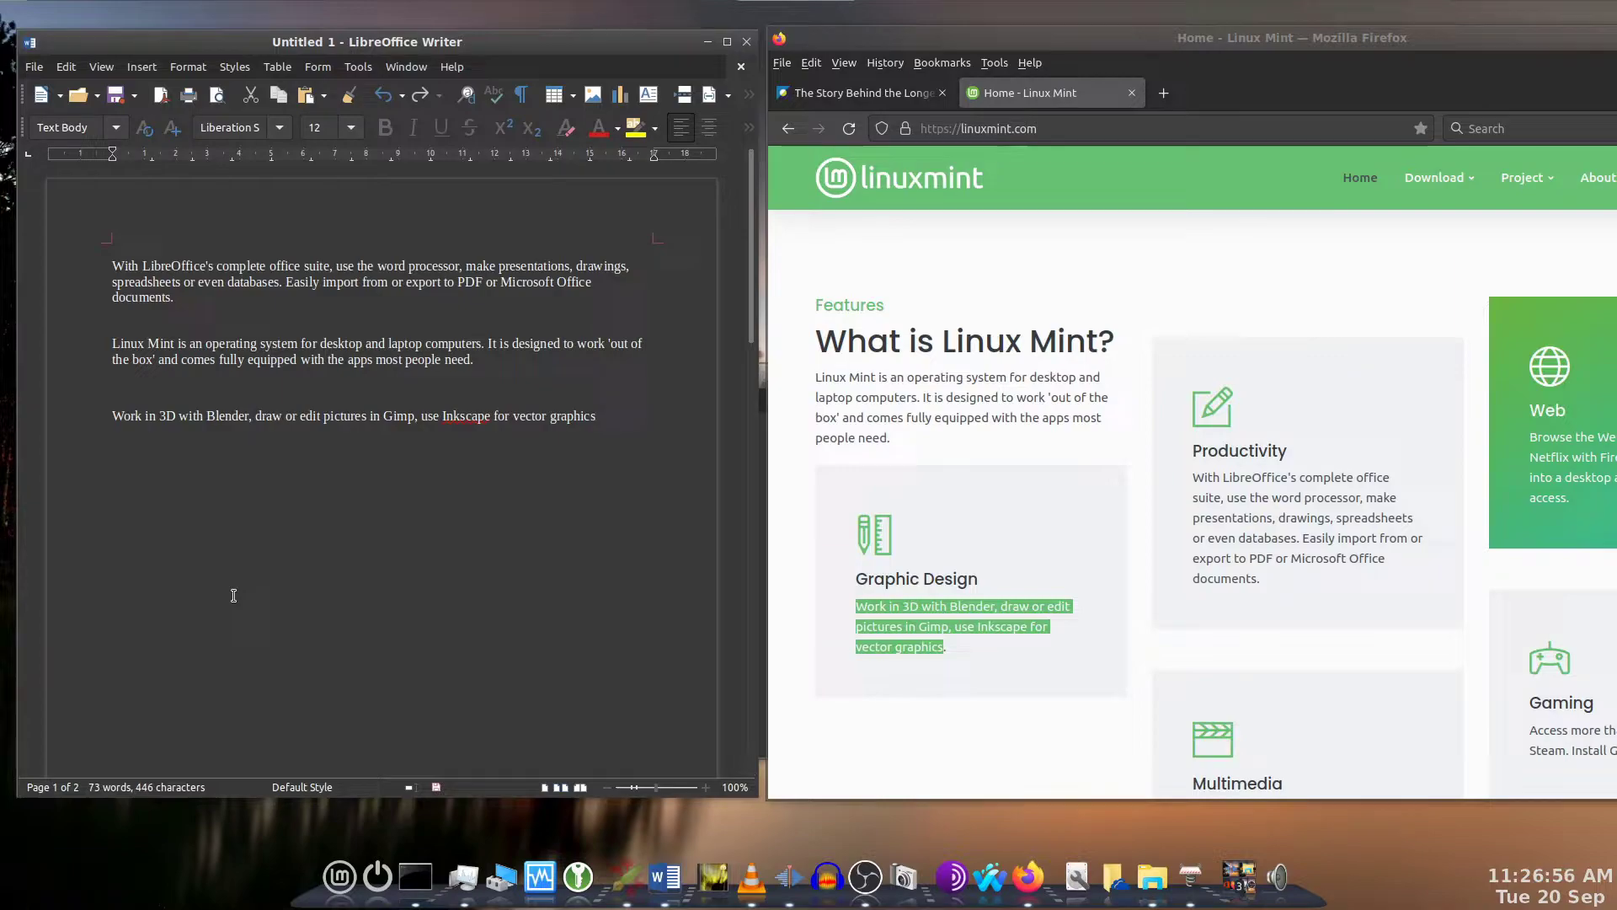
drag(596, 415, 108, 268)
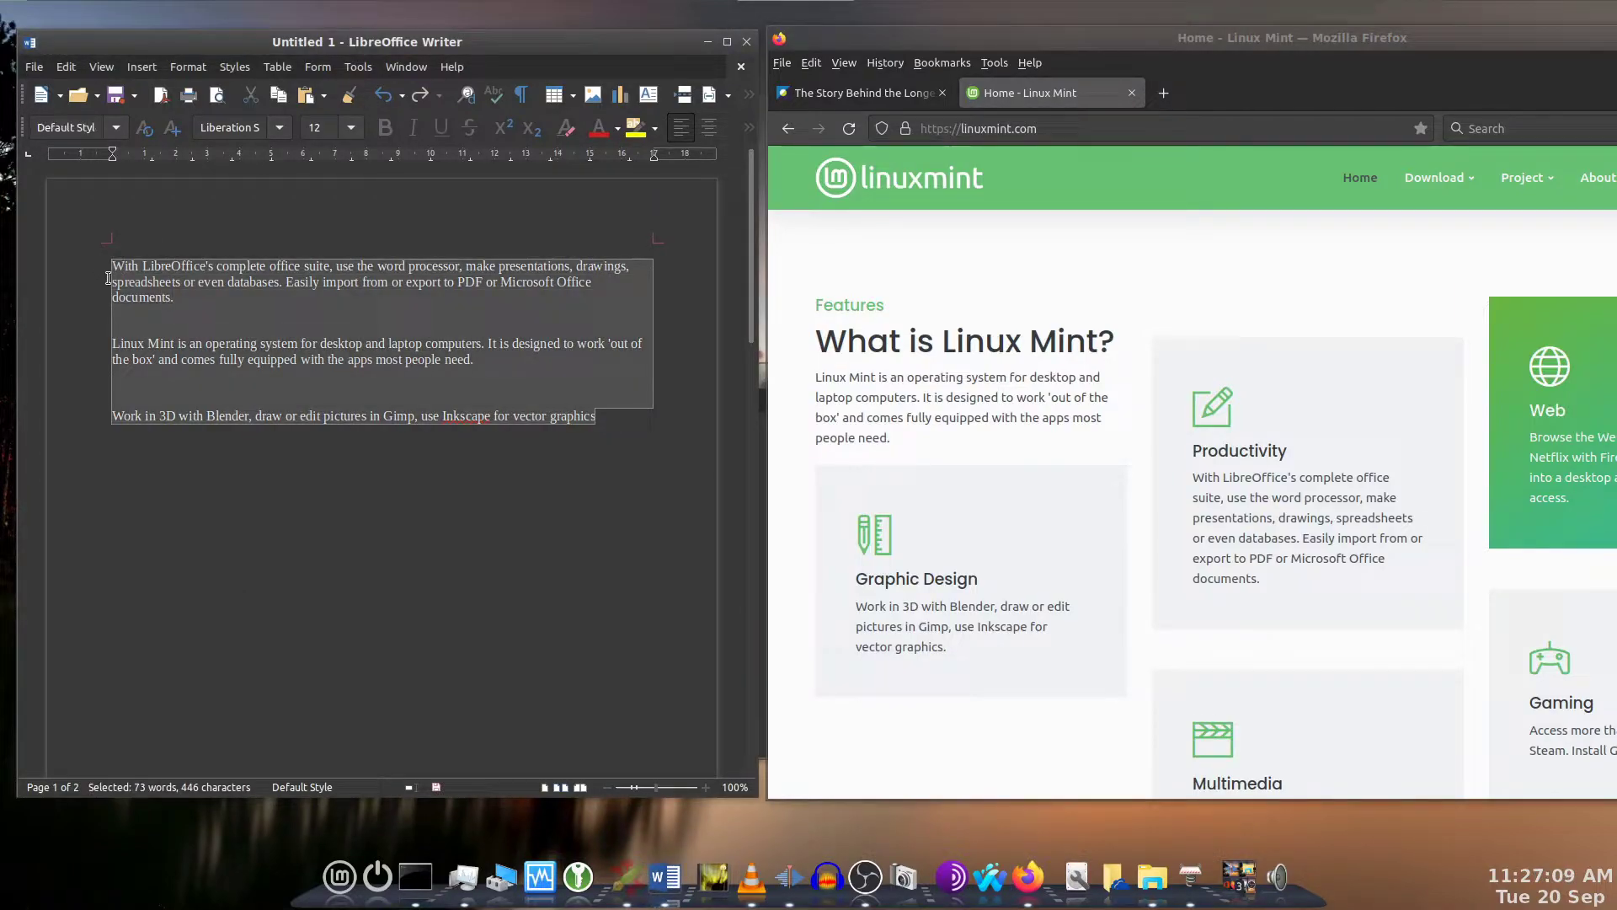
key(Delete)
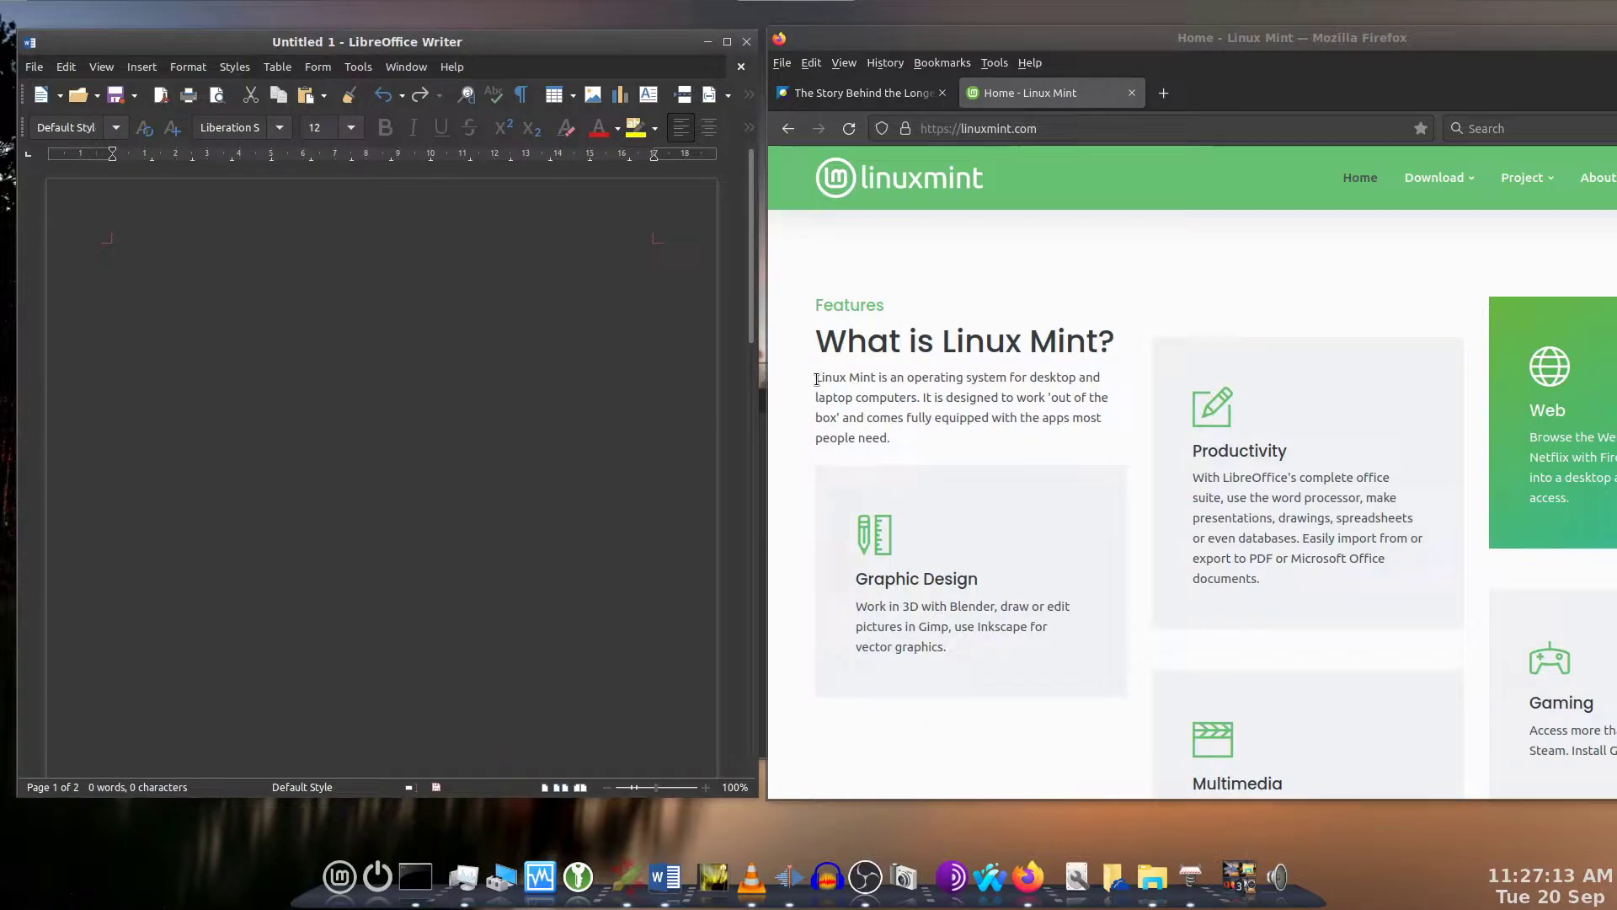
Paste the Linux Mint paragraph into the document from the context menu
mouse_move(815, 377)
mouse_down()
mouse_move(867, 386)
mouse_move(919, 445)
mouse_up()
key(ctrl+c)
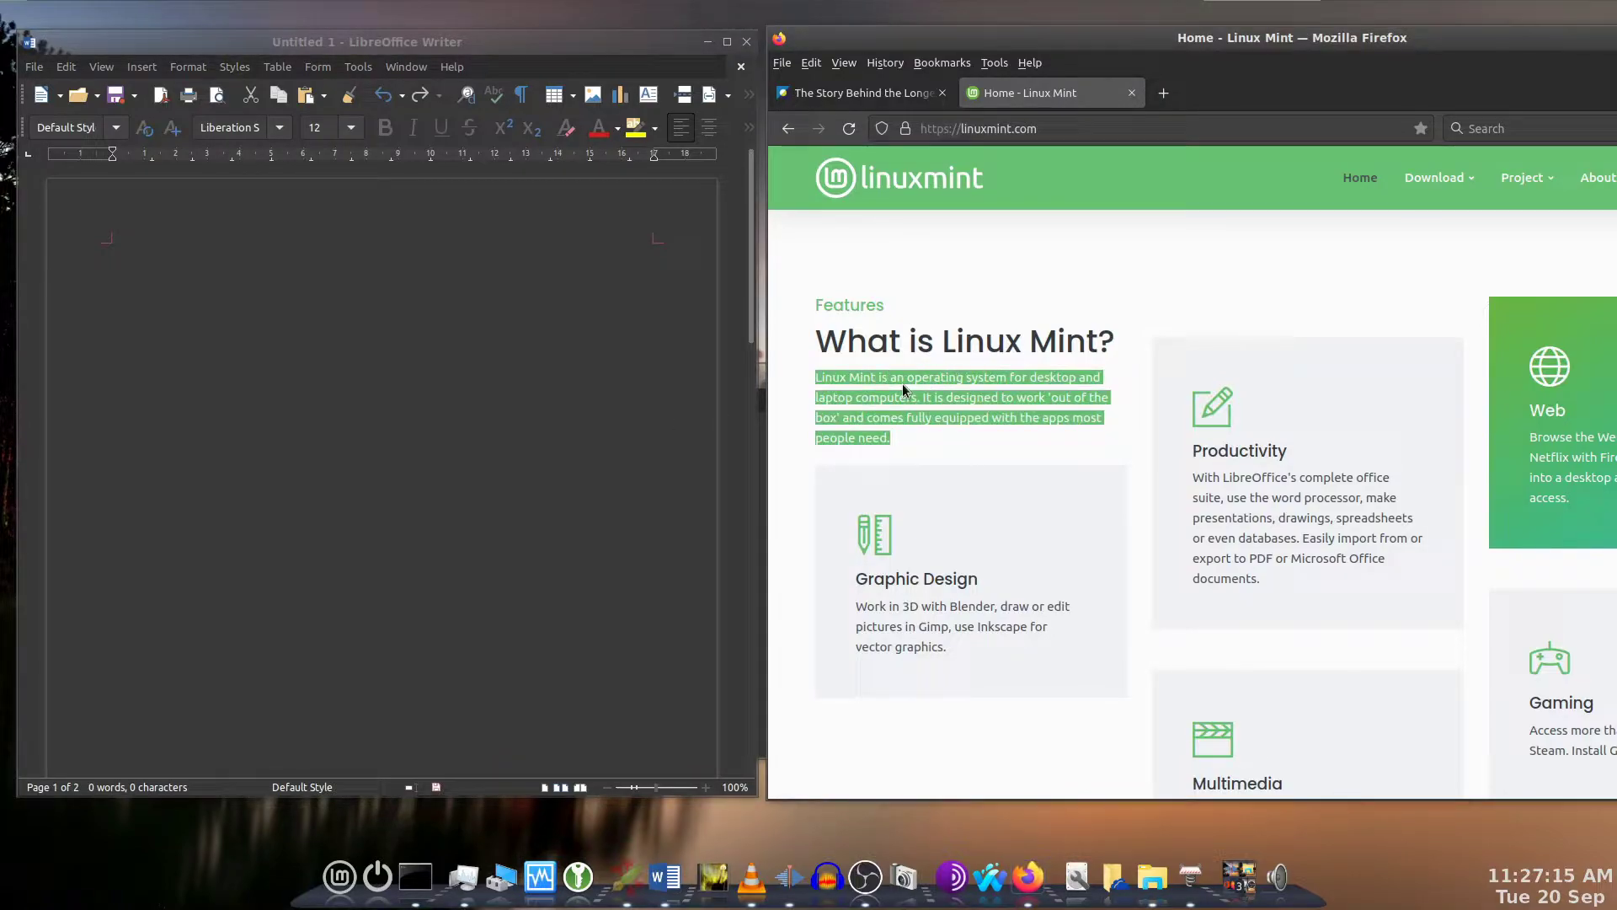
right_click(902, 382)
click(937, 397)
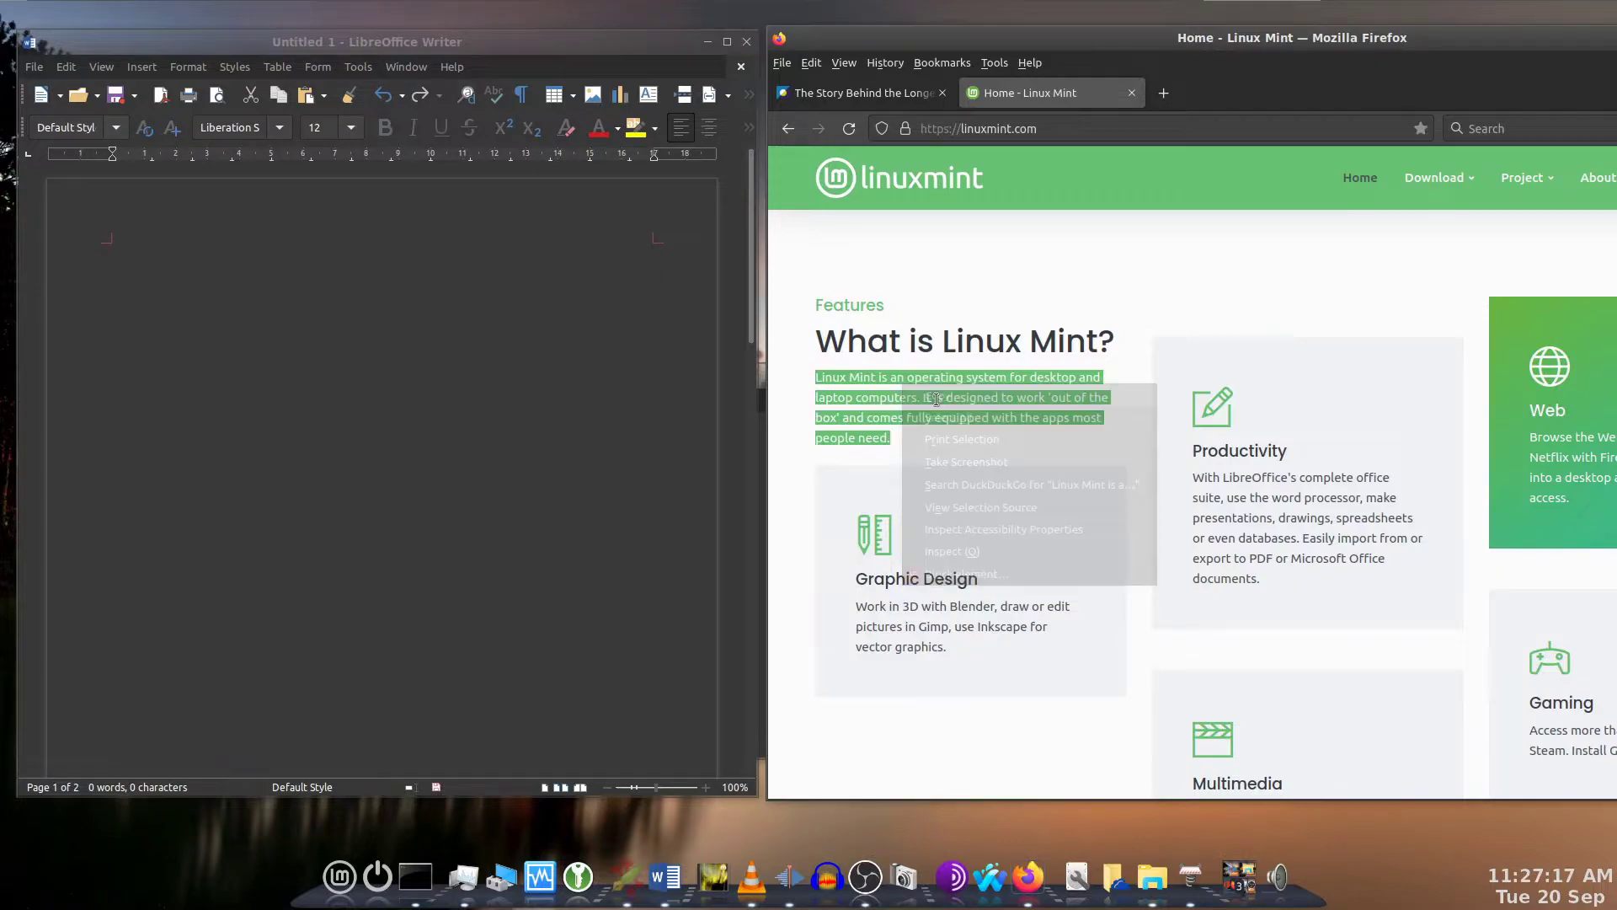
click(856, 607)
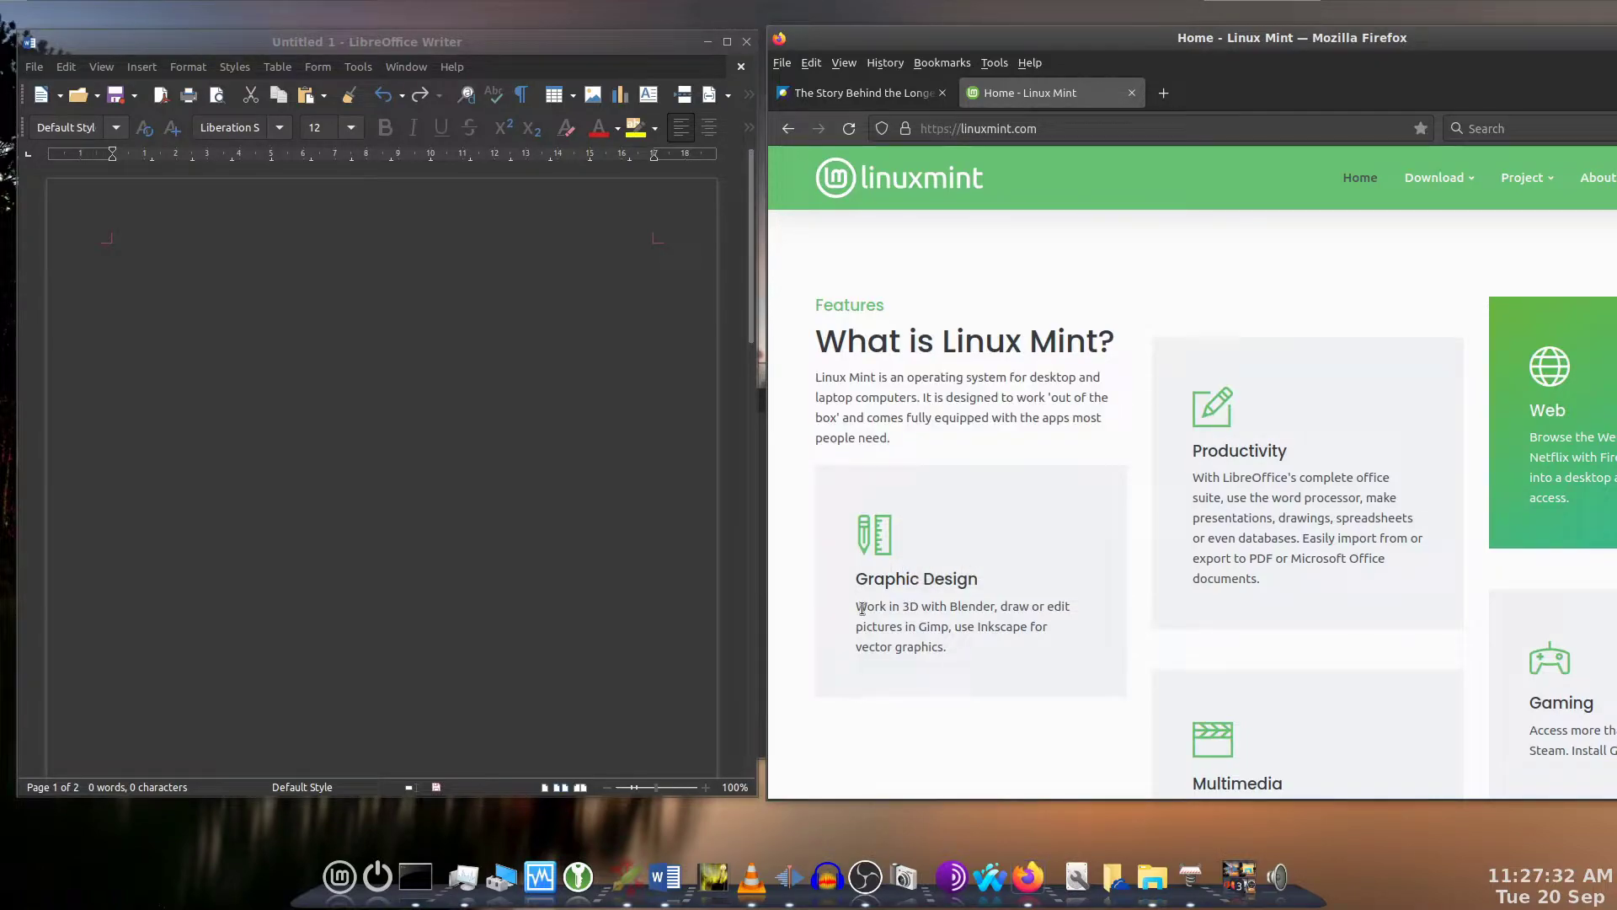
drag(856, 608, 948, 649)
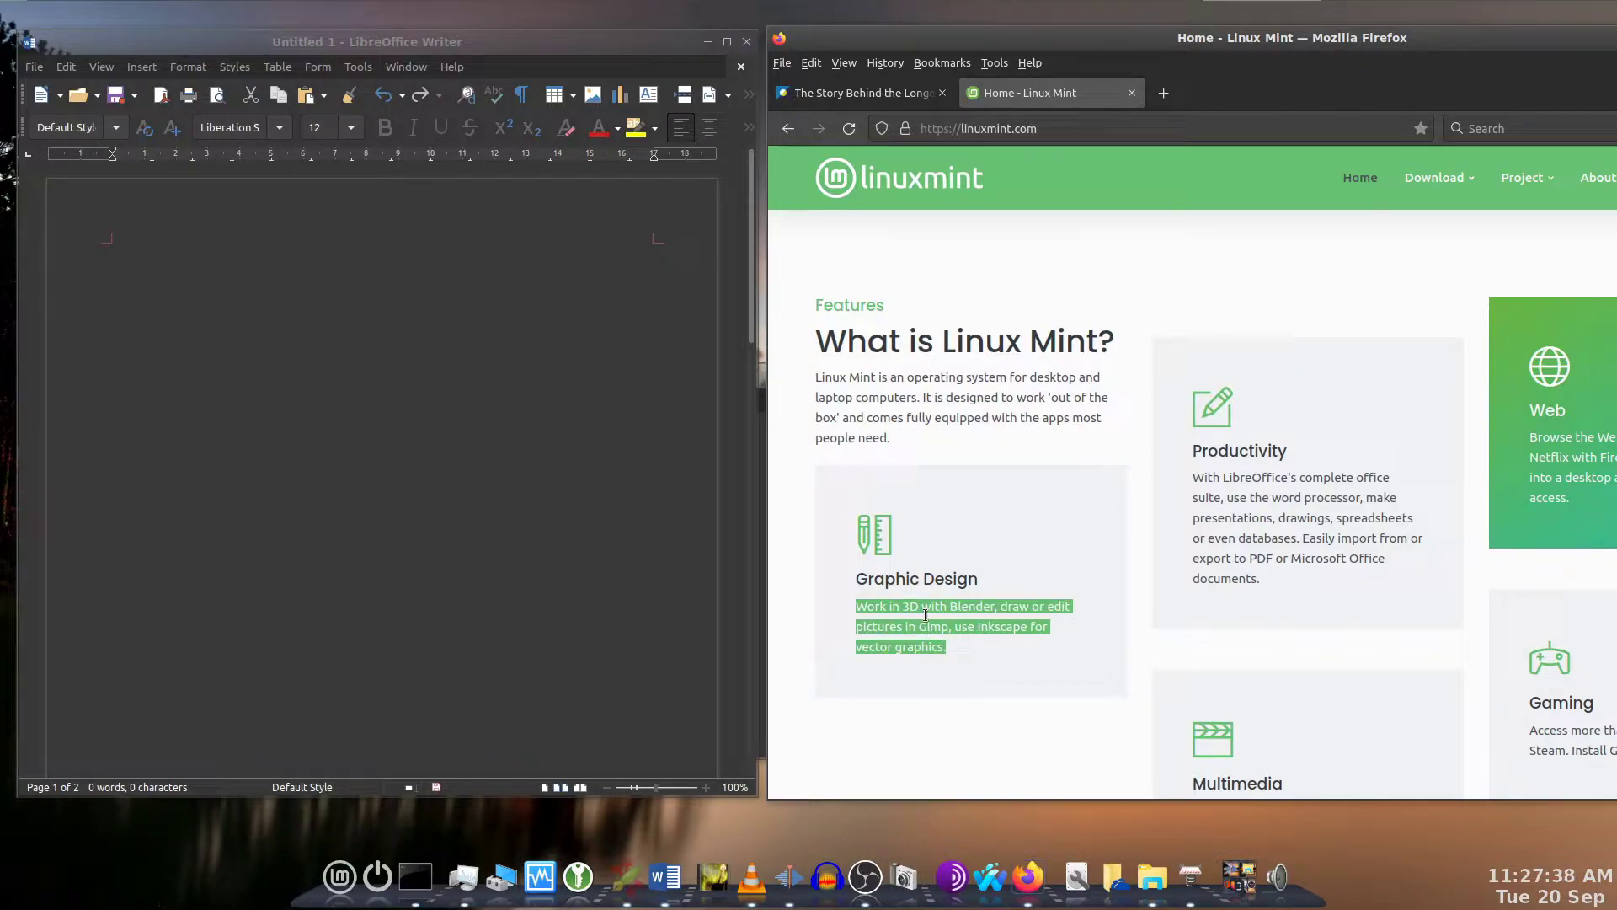
right_click(127, 268)
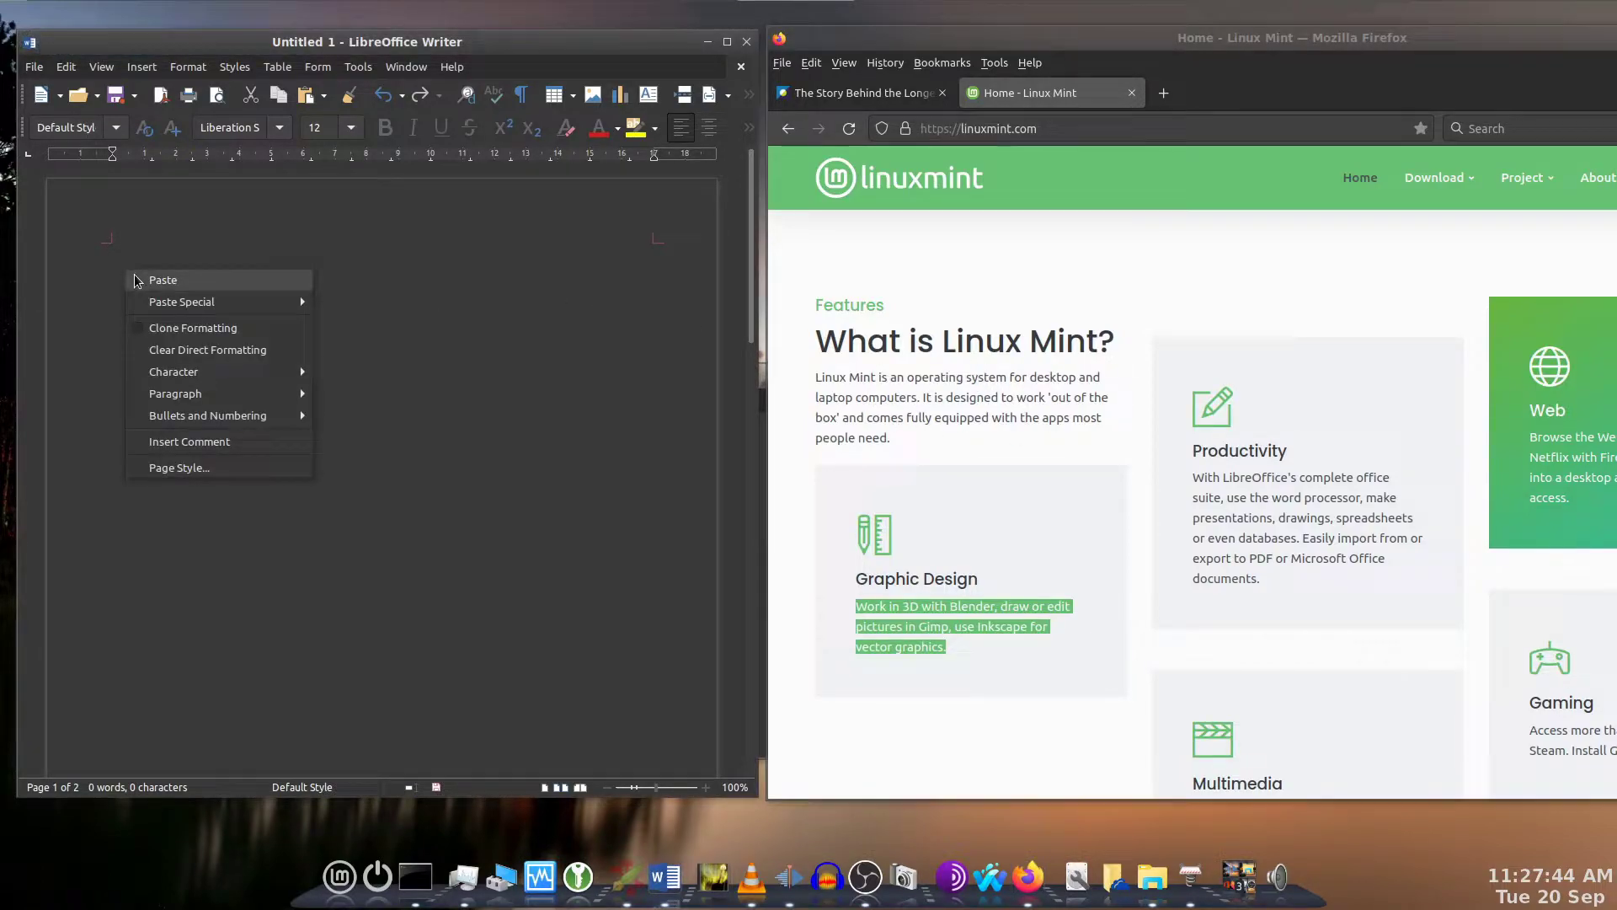
click(151, 277)
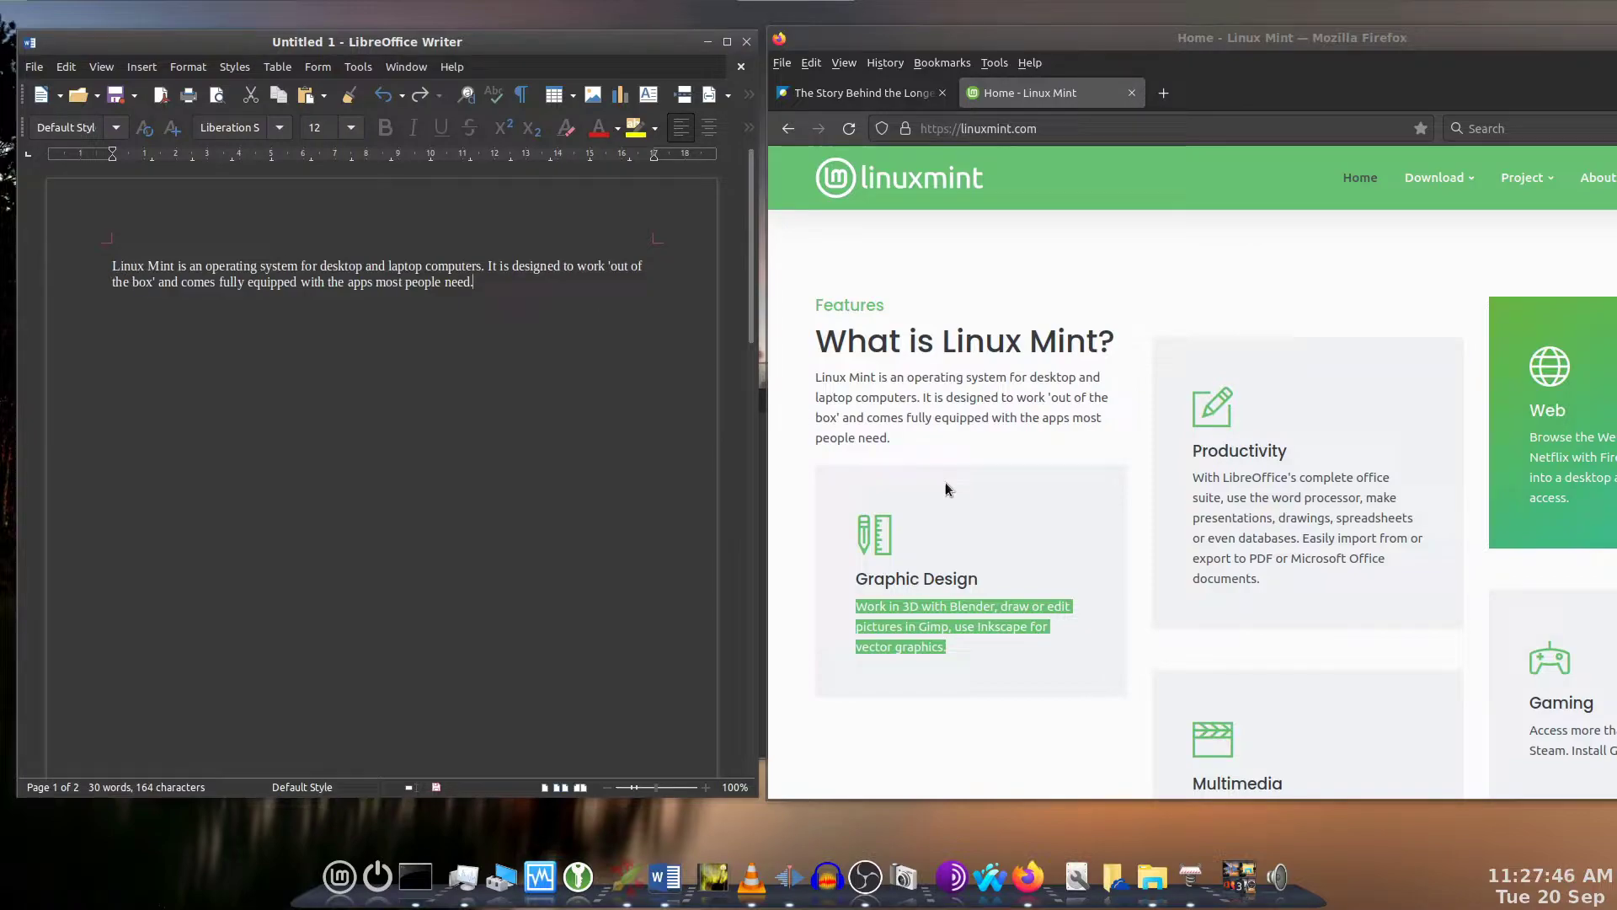
Paste the Graphic Design and Linux Mint paragraphs again, then clear the document
click(131, 331)
middle_click(114, 333)
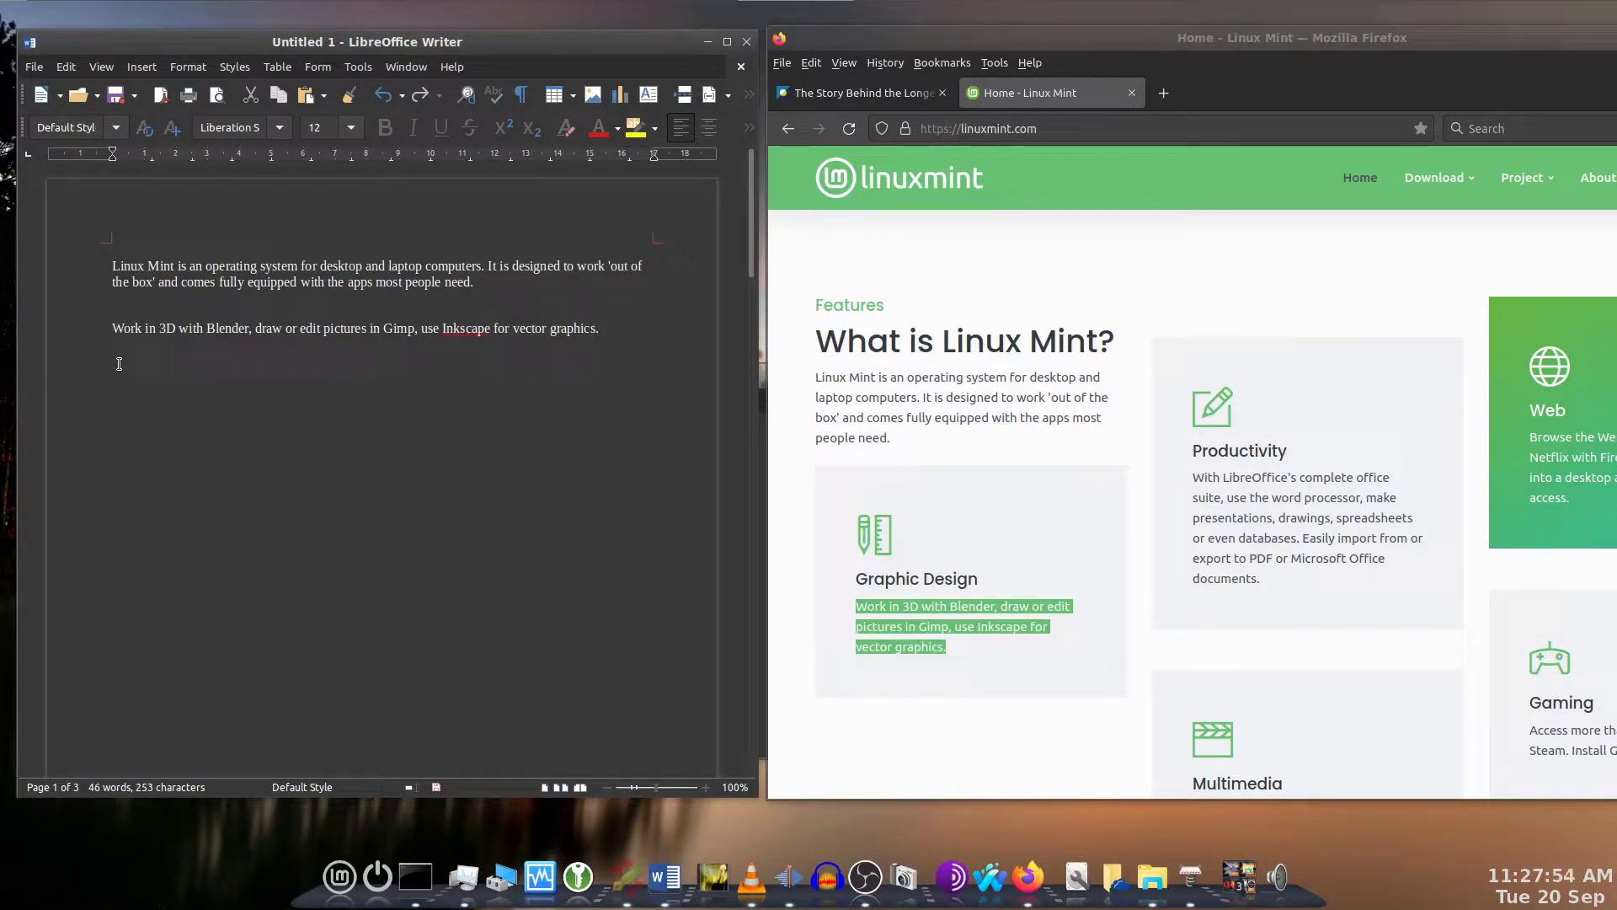
middle_click(117, 364)
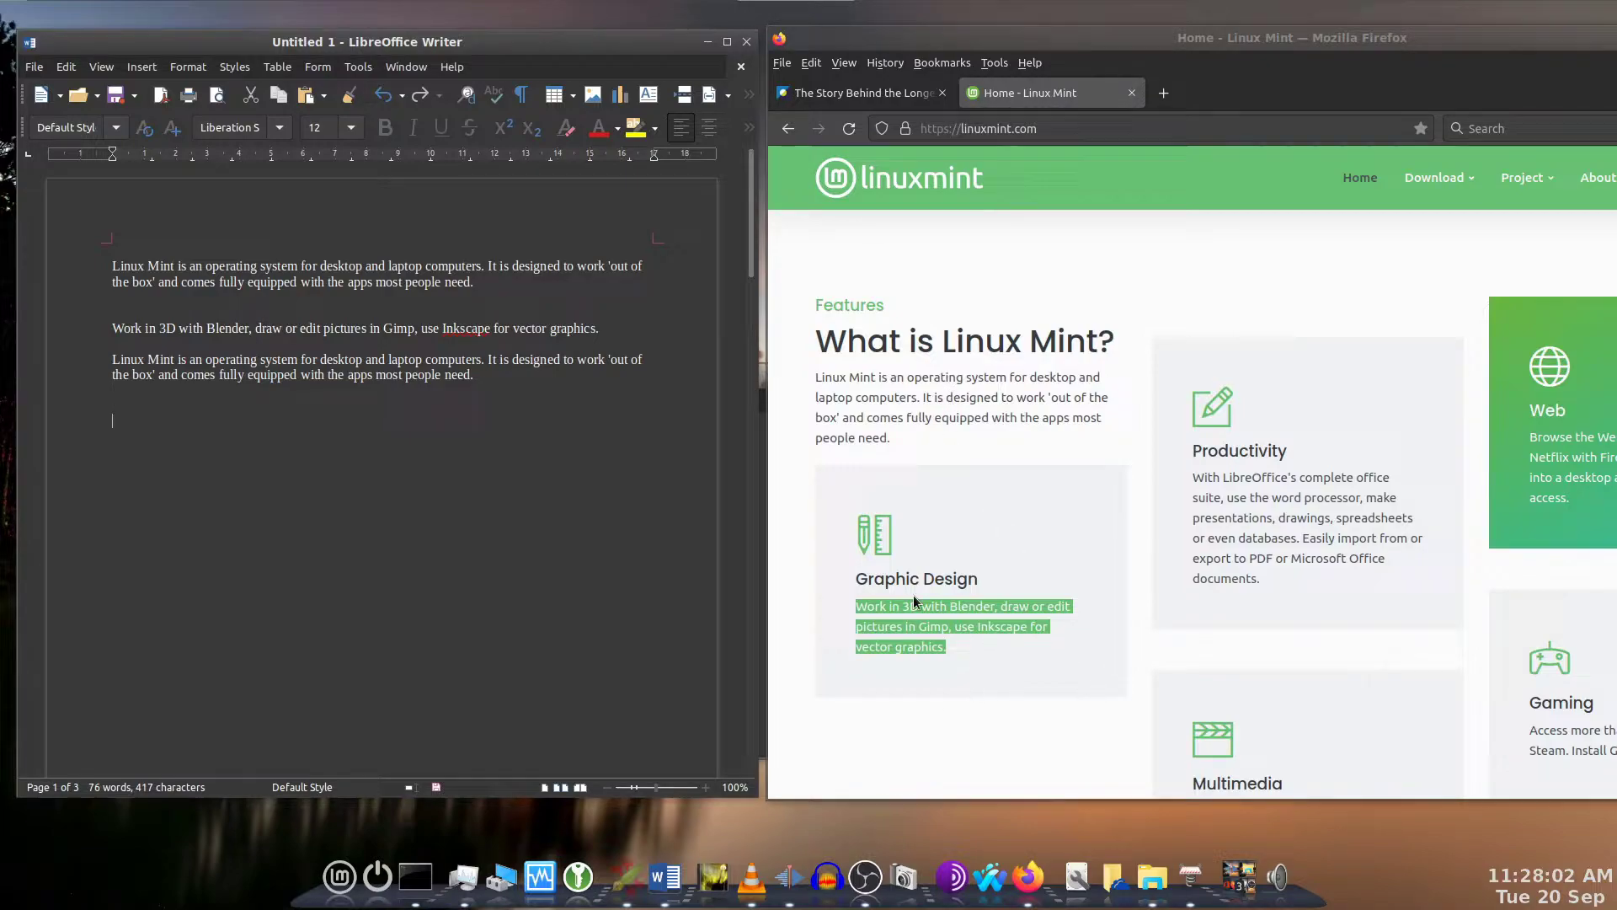
click(148, 419)
text(Work in 3D with Blender, draw or edit pictures in Gimp, use Inkscape for vector graphics.)
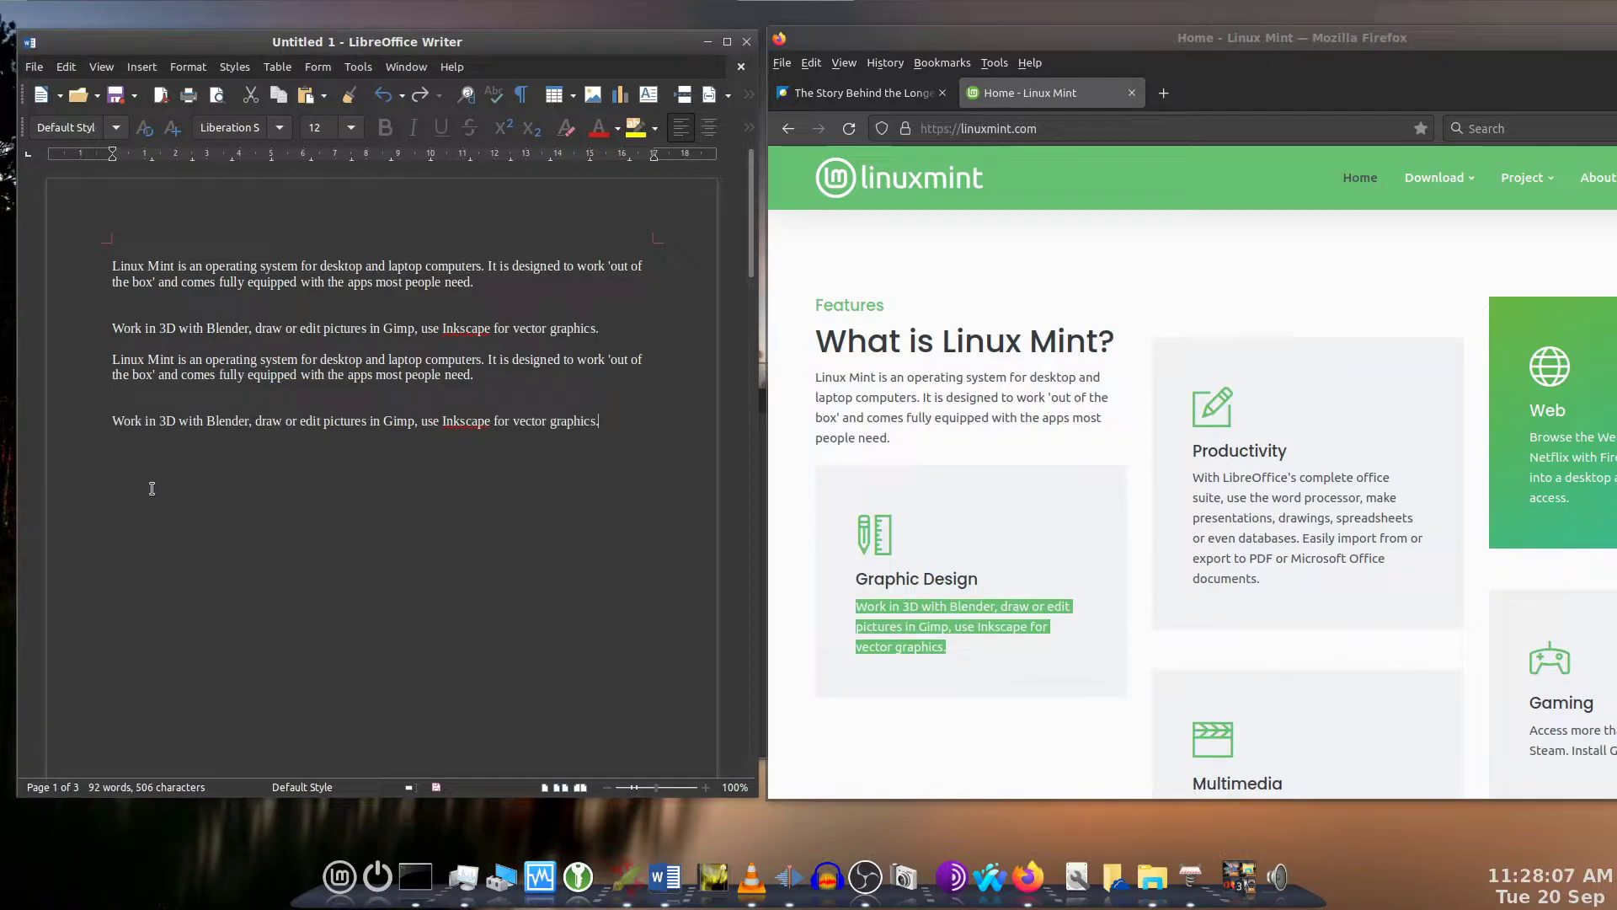
key(ctrl+a)
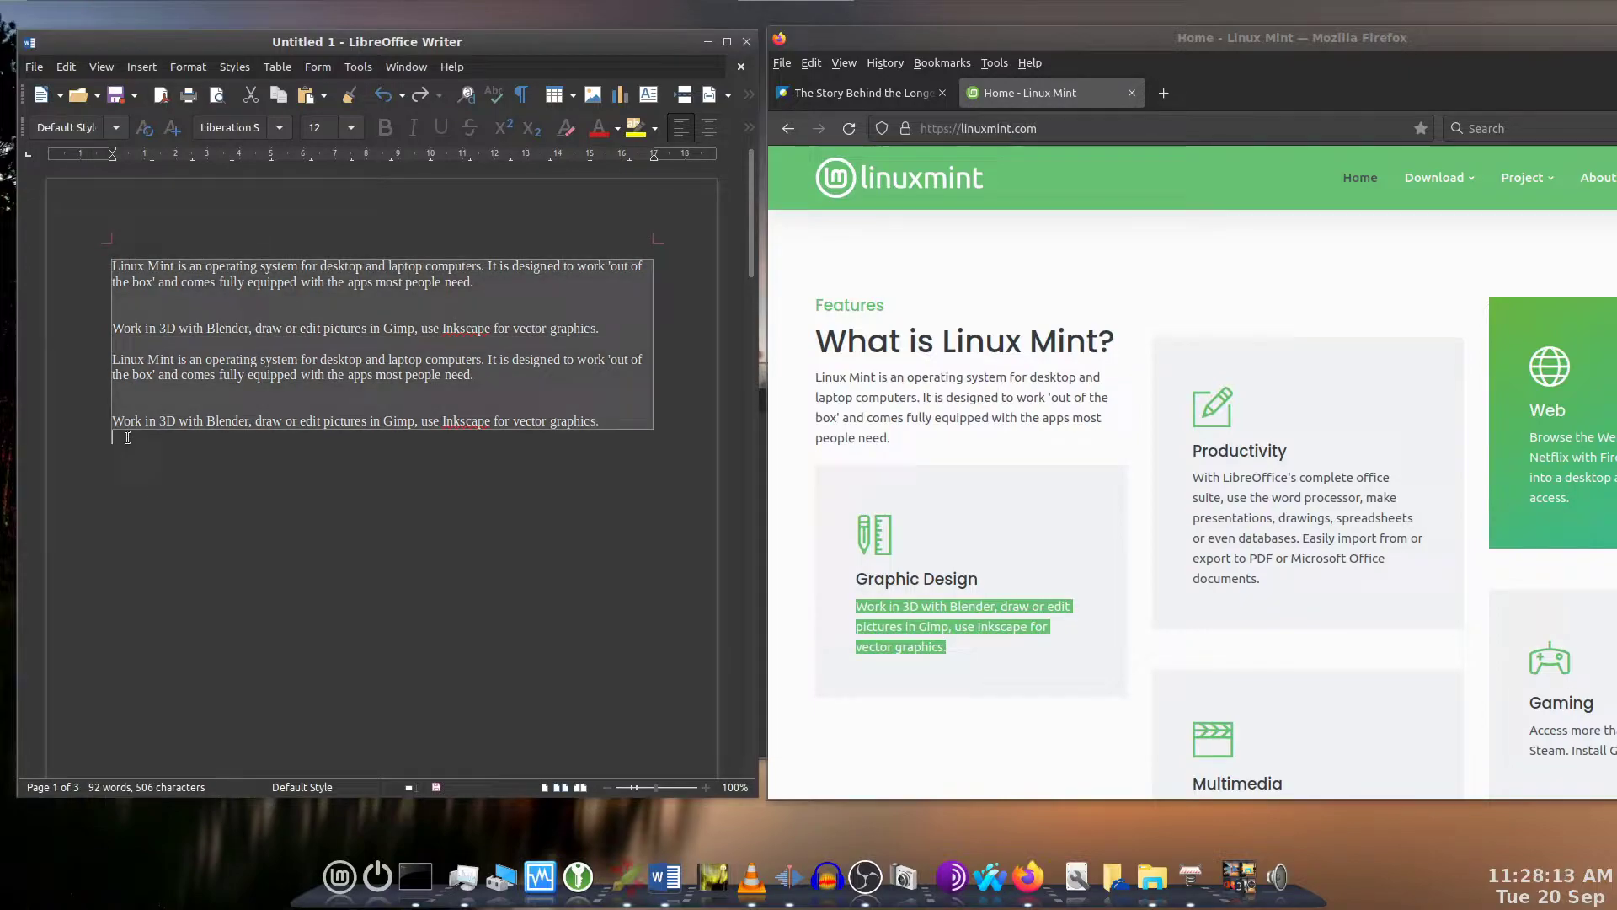
key(Delete)
key(Delete)
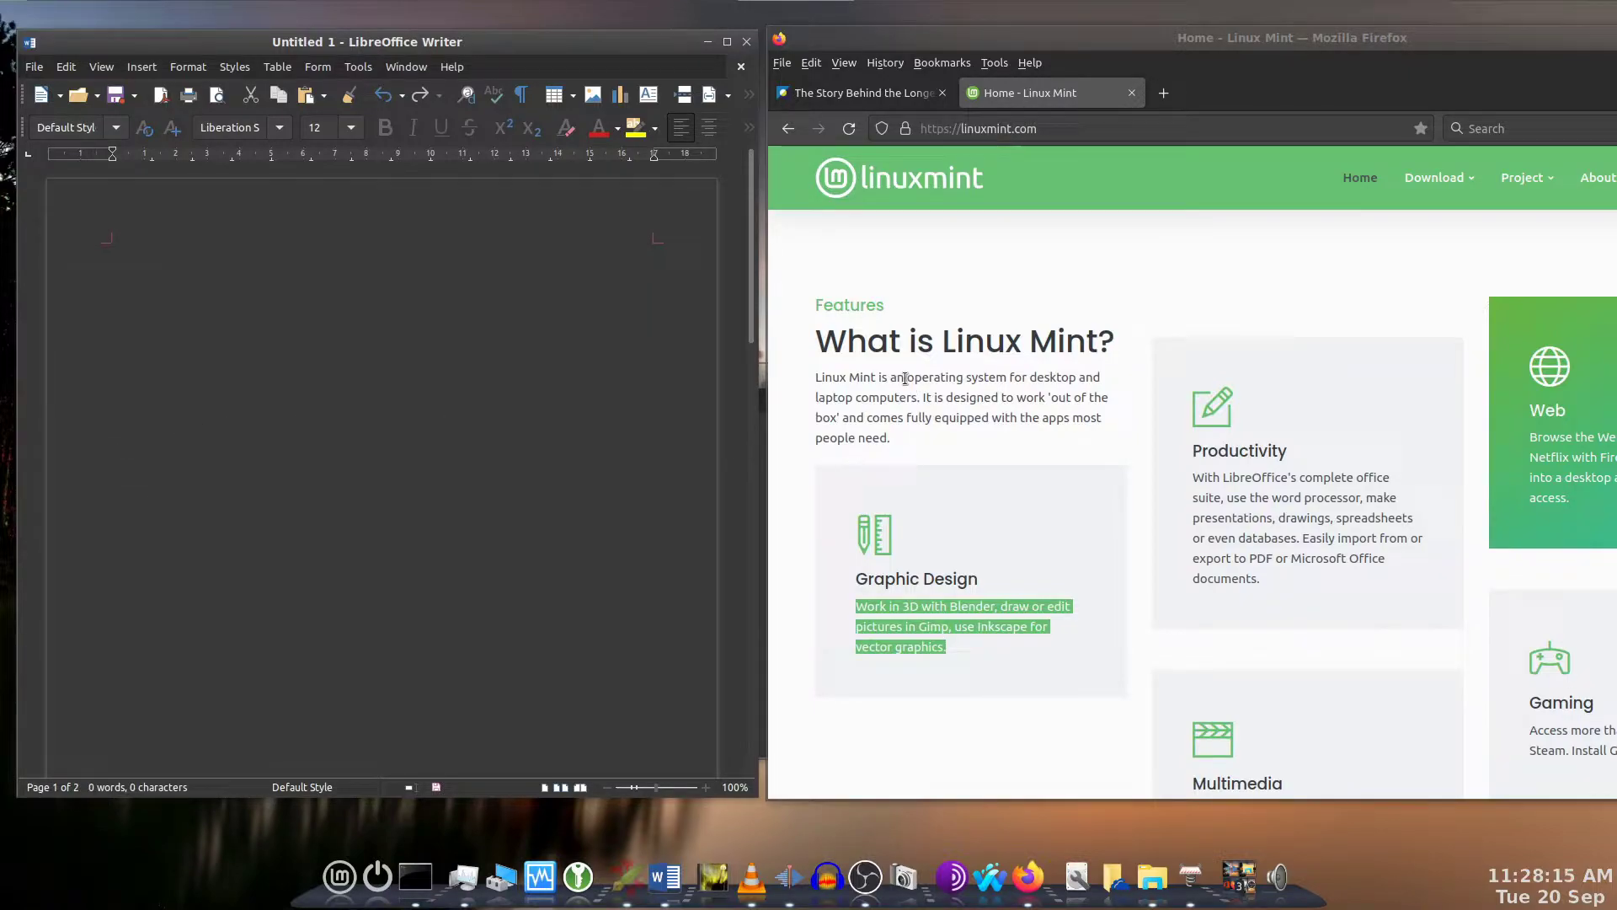
Paste the Productivity paragraph, then the 'What is Linux Mint?' heading below it
drag(817, 340, 1087, 370)
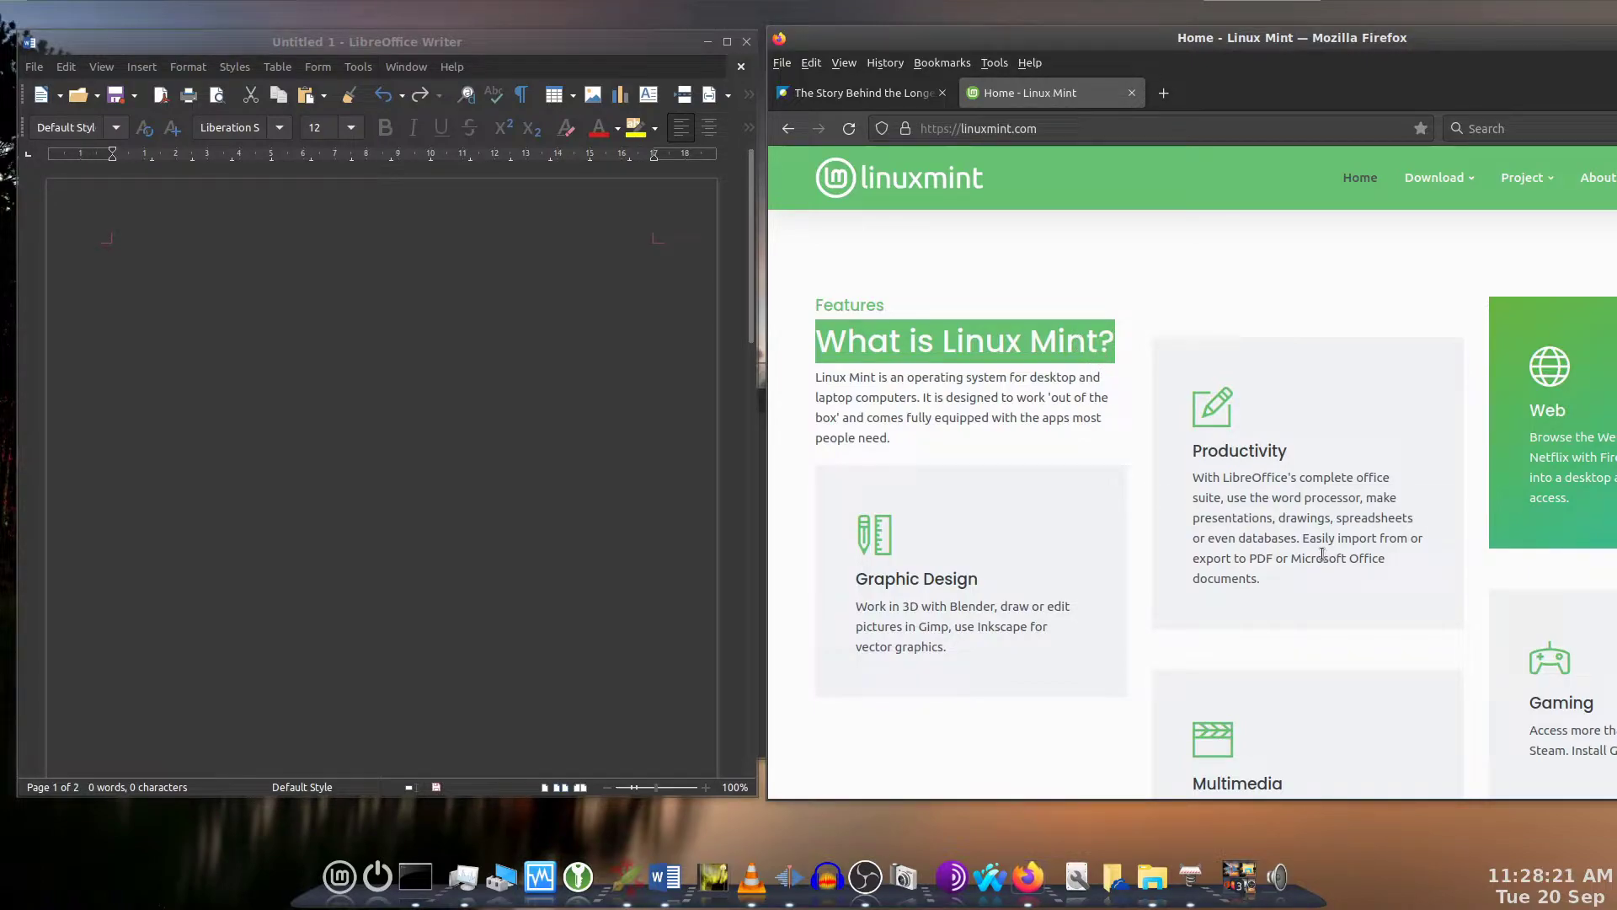
drag(1193, 479, 1289, 574)
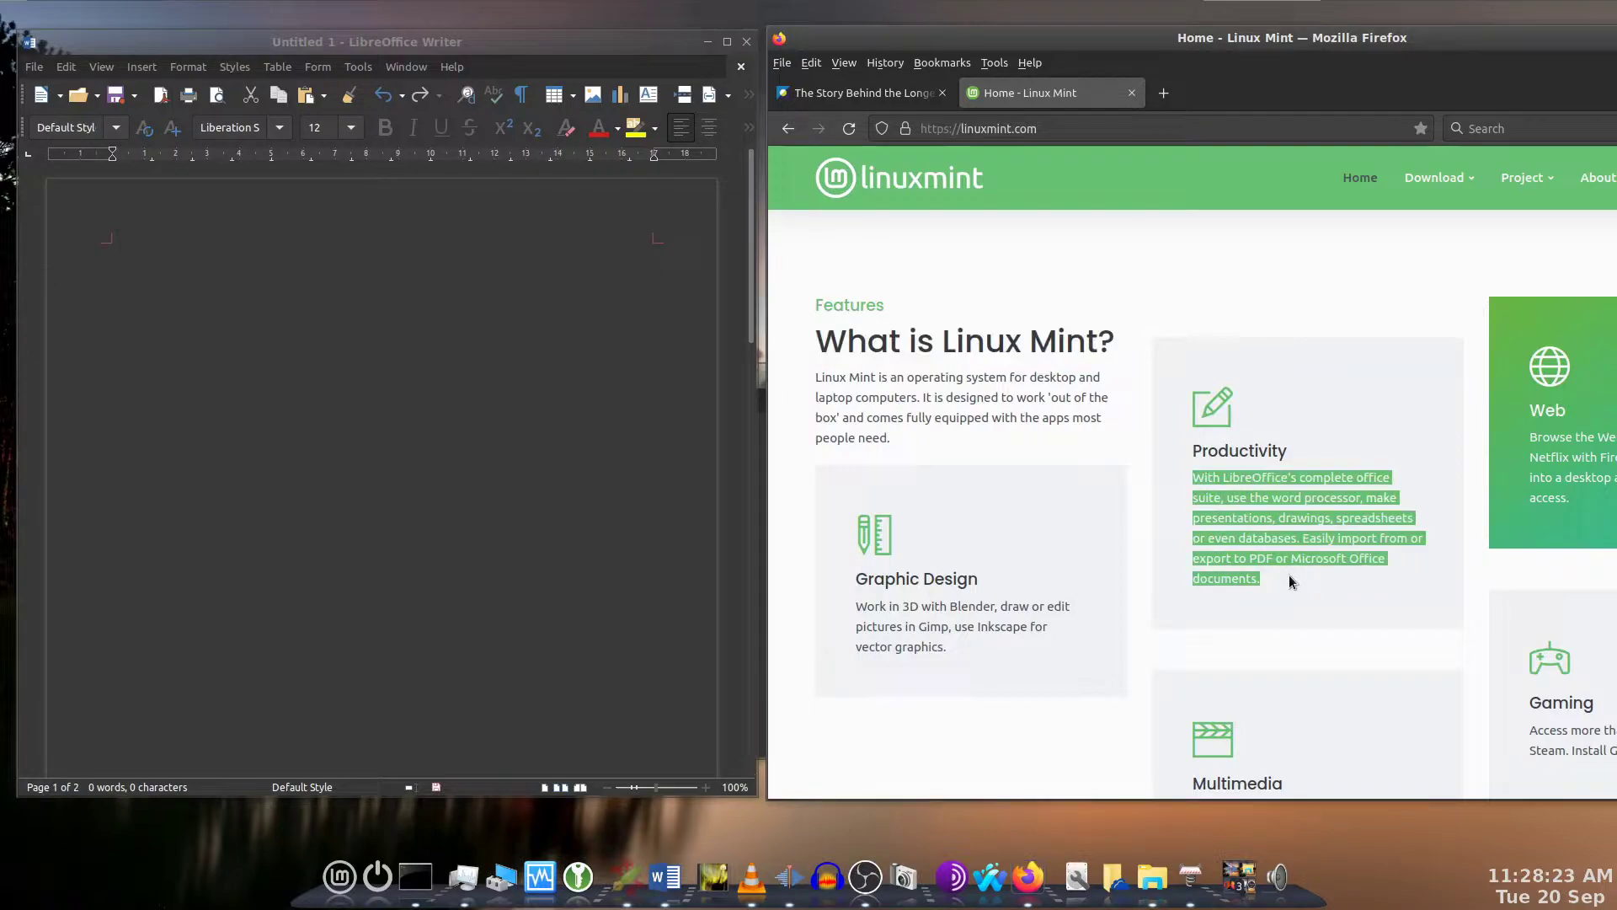
middle_click(110, 276)
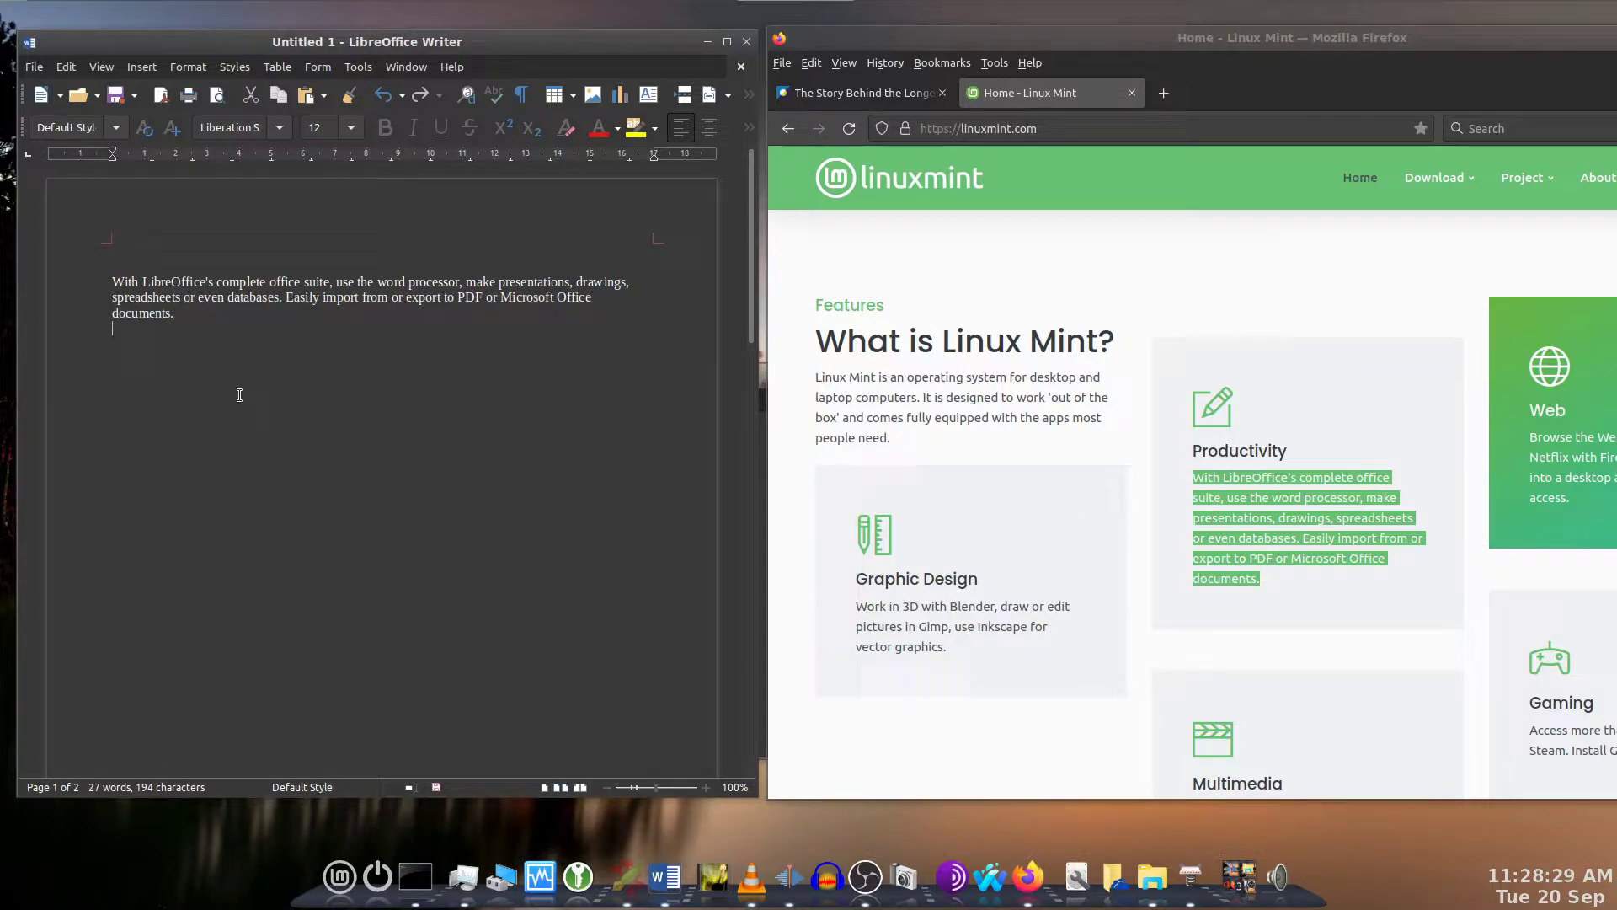
key(Return)
key(Return)
key(Return)
right_click(146, 364)
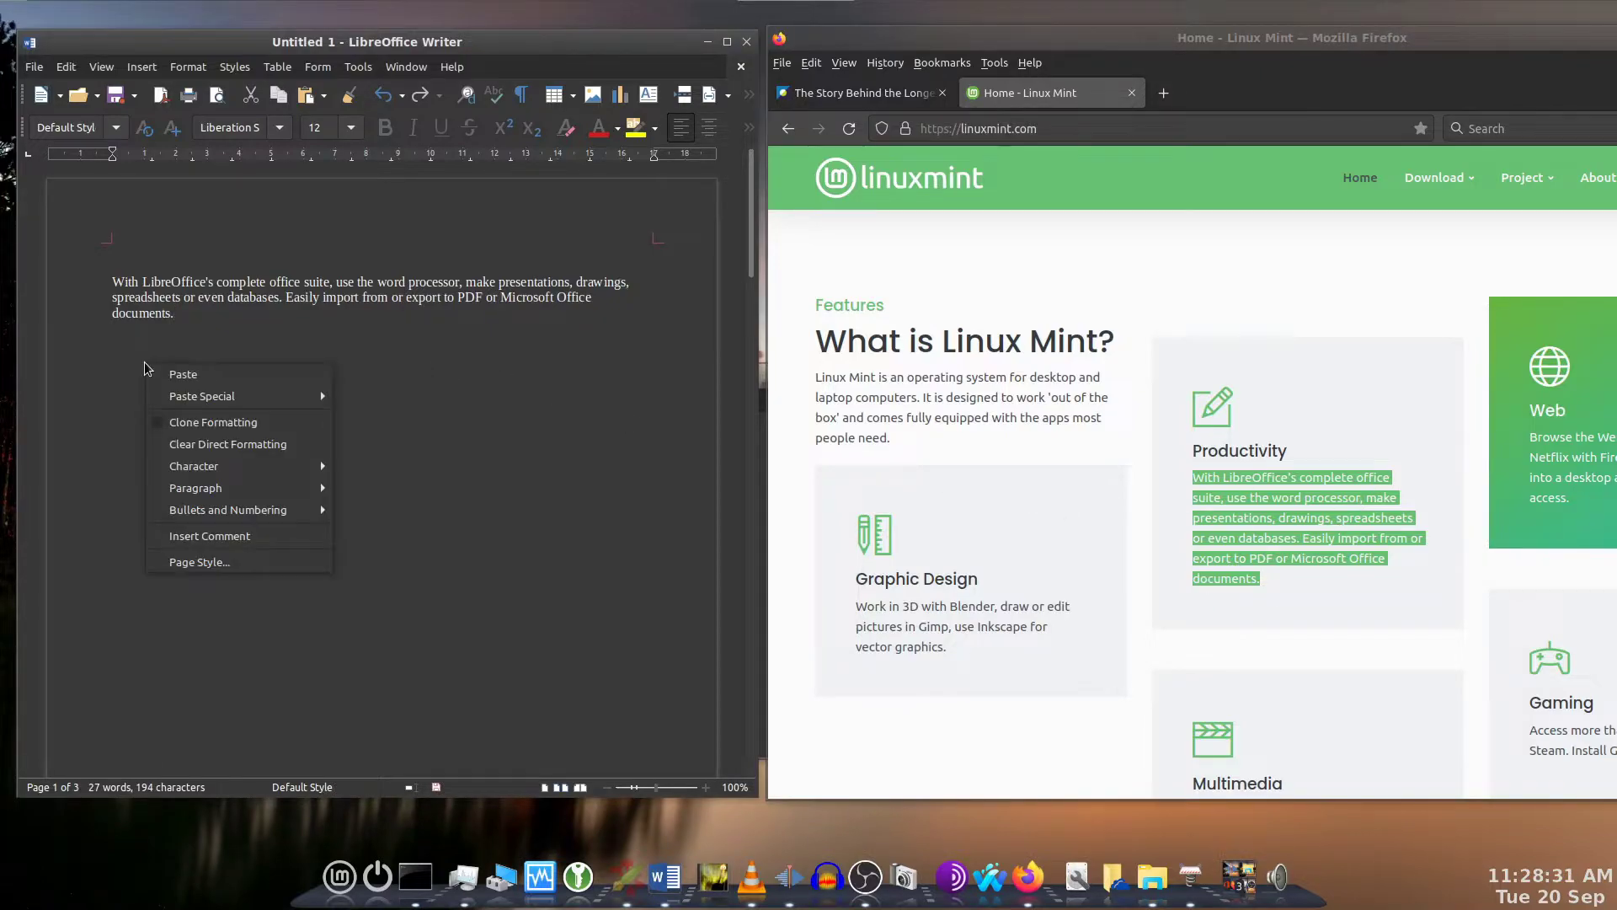
click(183, 375)
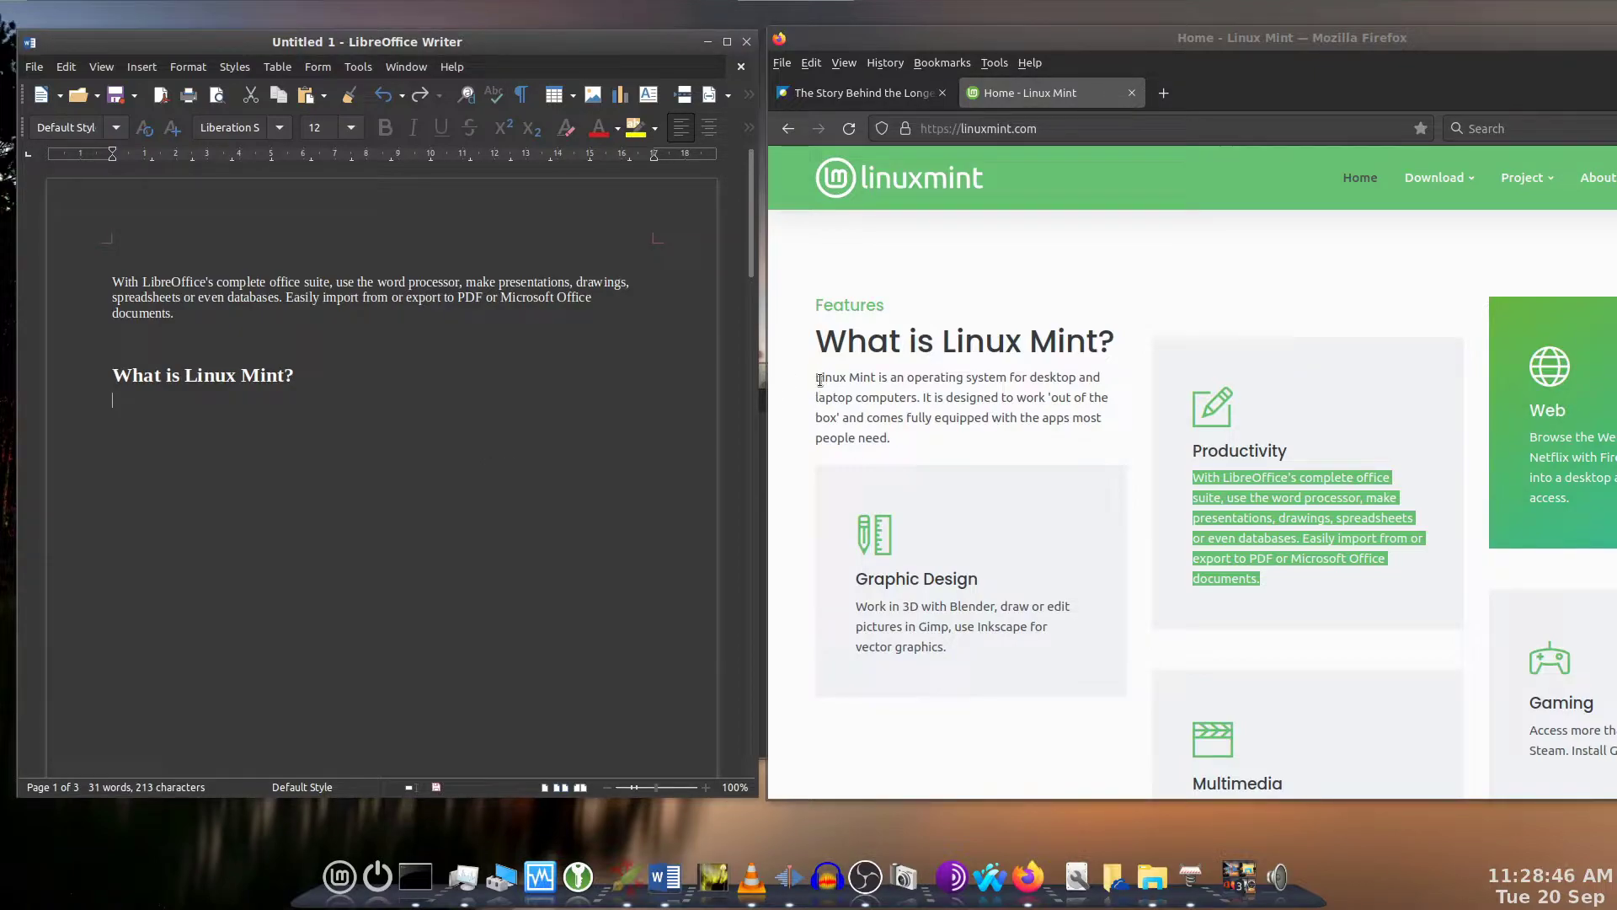
Paste the copied Linux Mint paragraph, then the Productivity paragraph at the document end
drag(816, 377, 903, 437)
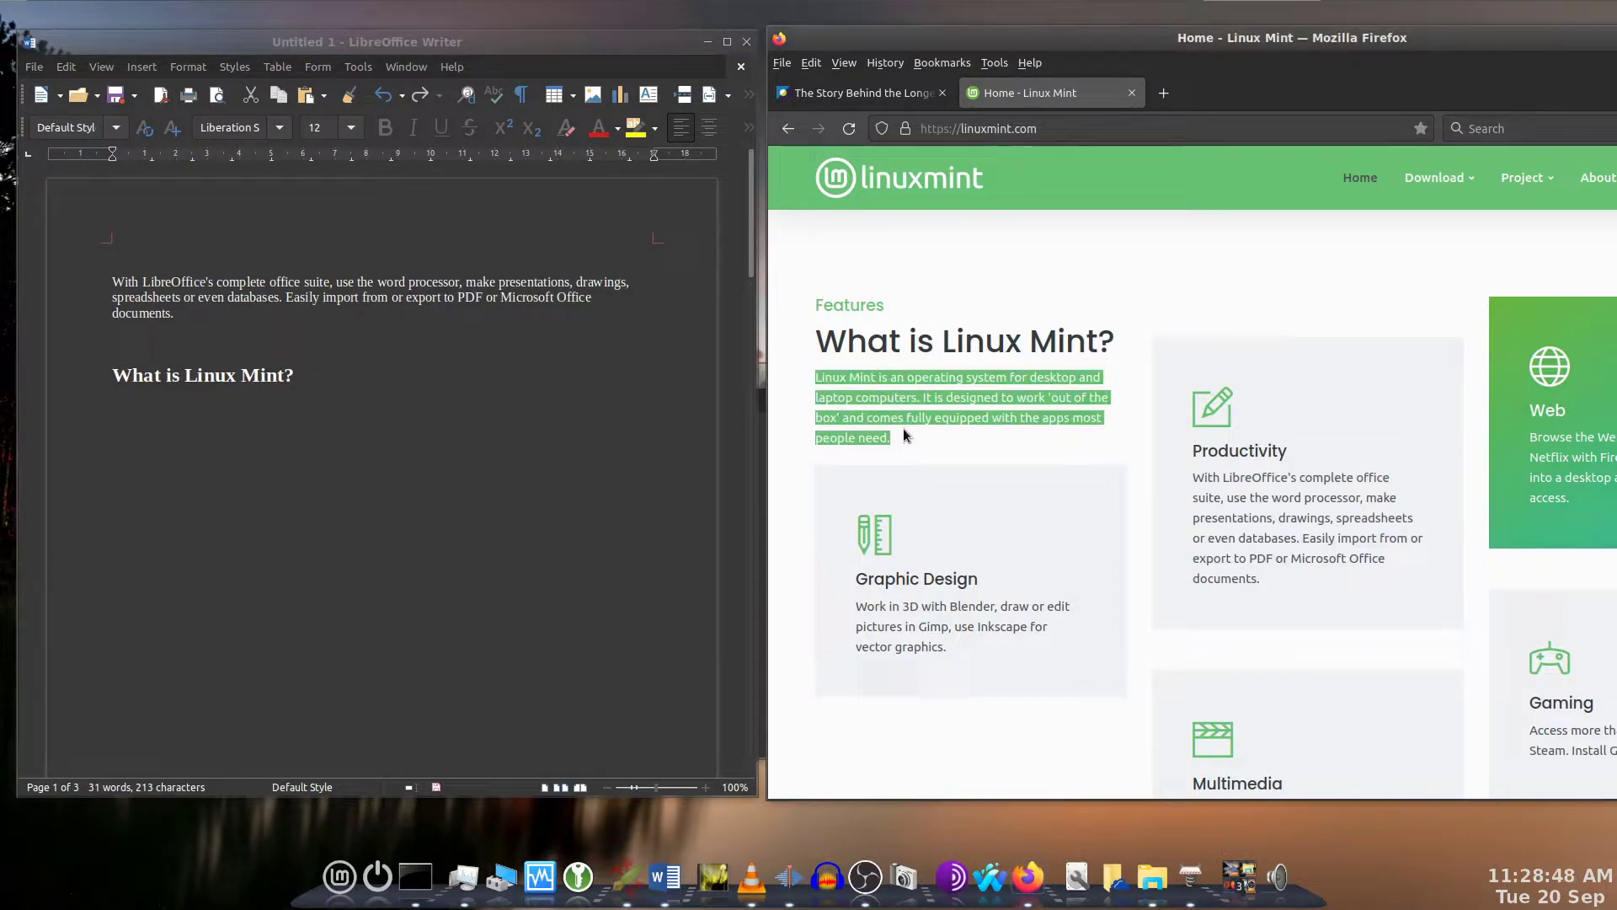
right_click(899, 402)
click(935, 415)
right_click(161, 445)
click(199, 454)
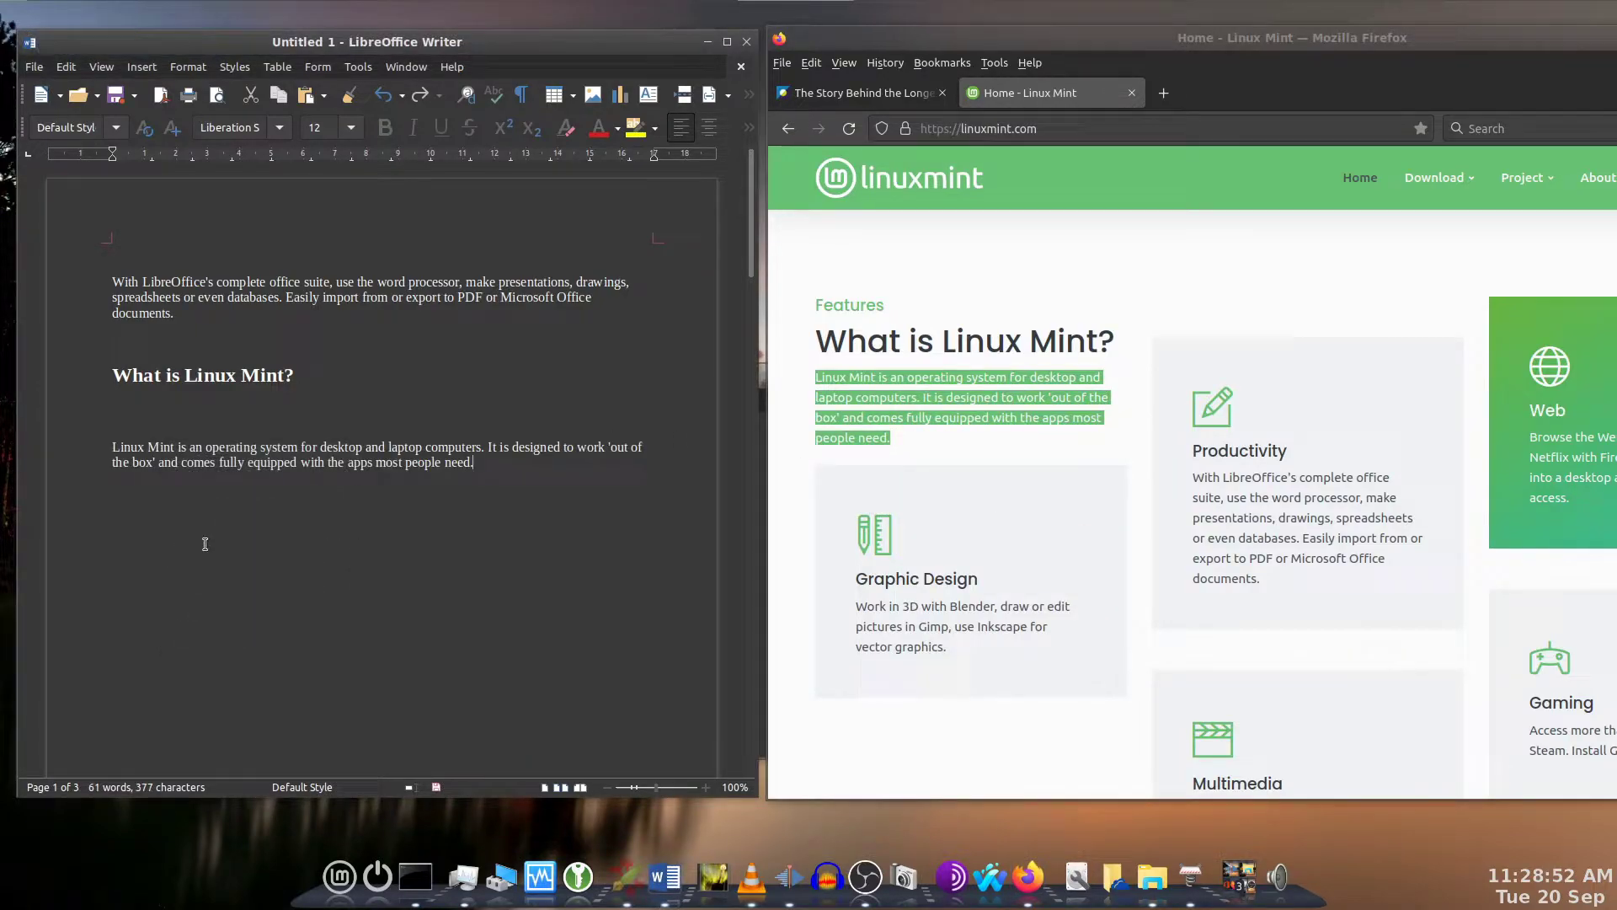
click(974, 453)
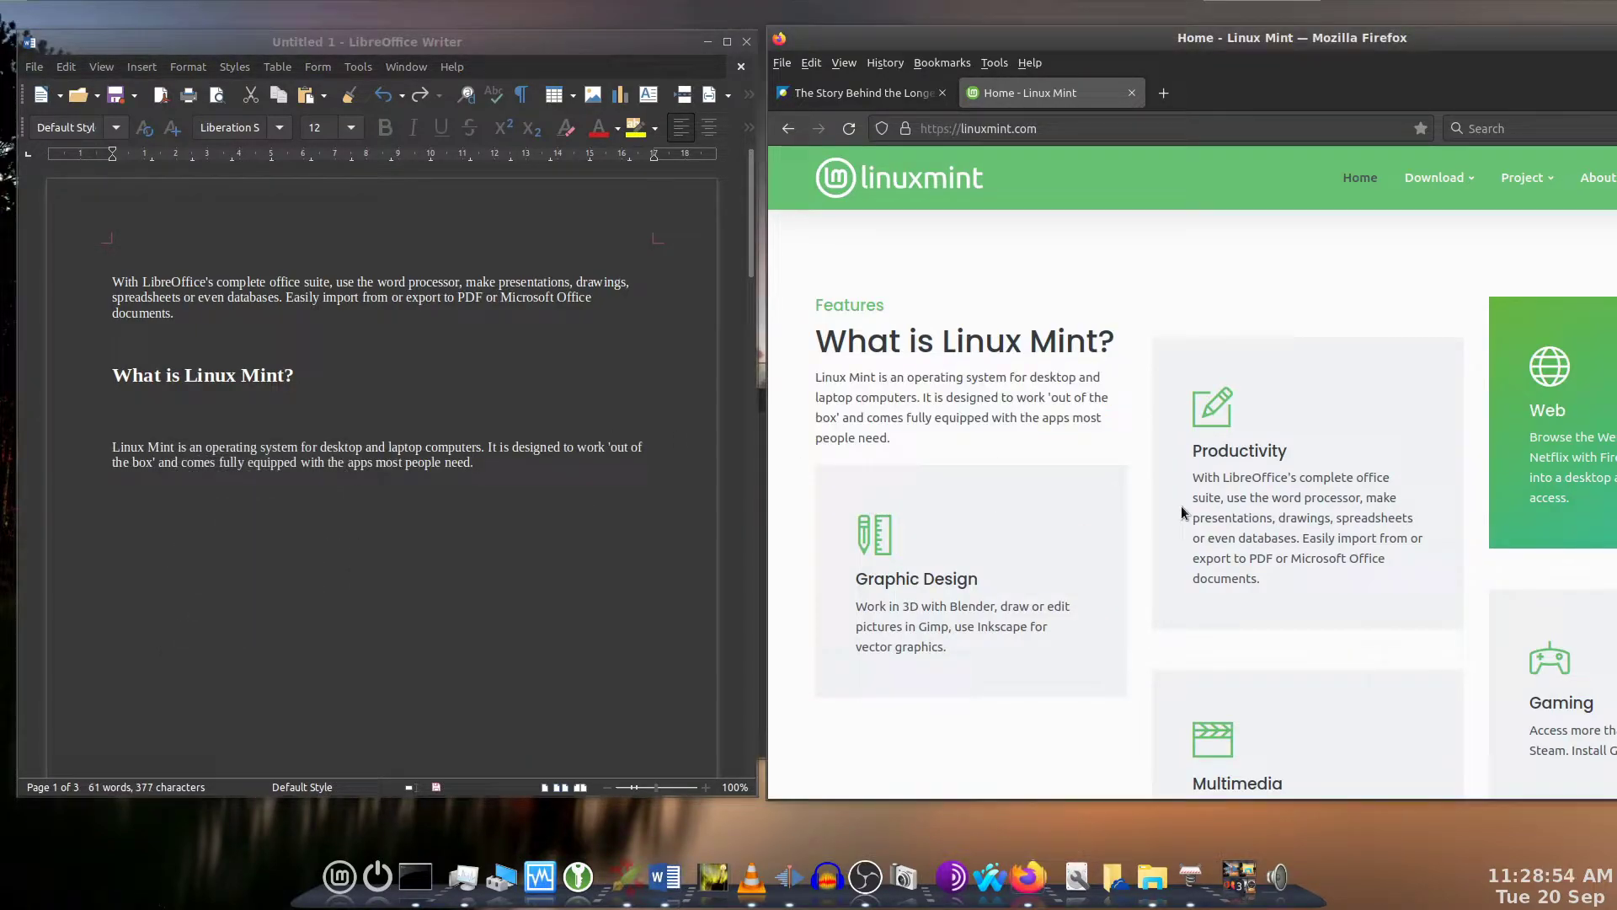
drag(1194, 476, 1274, 572)
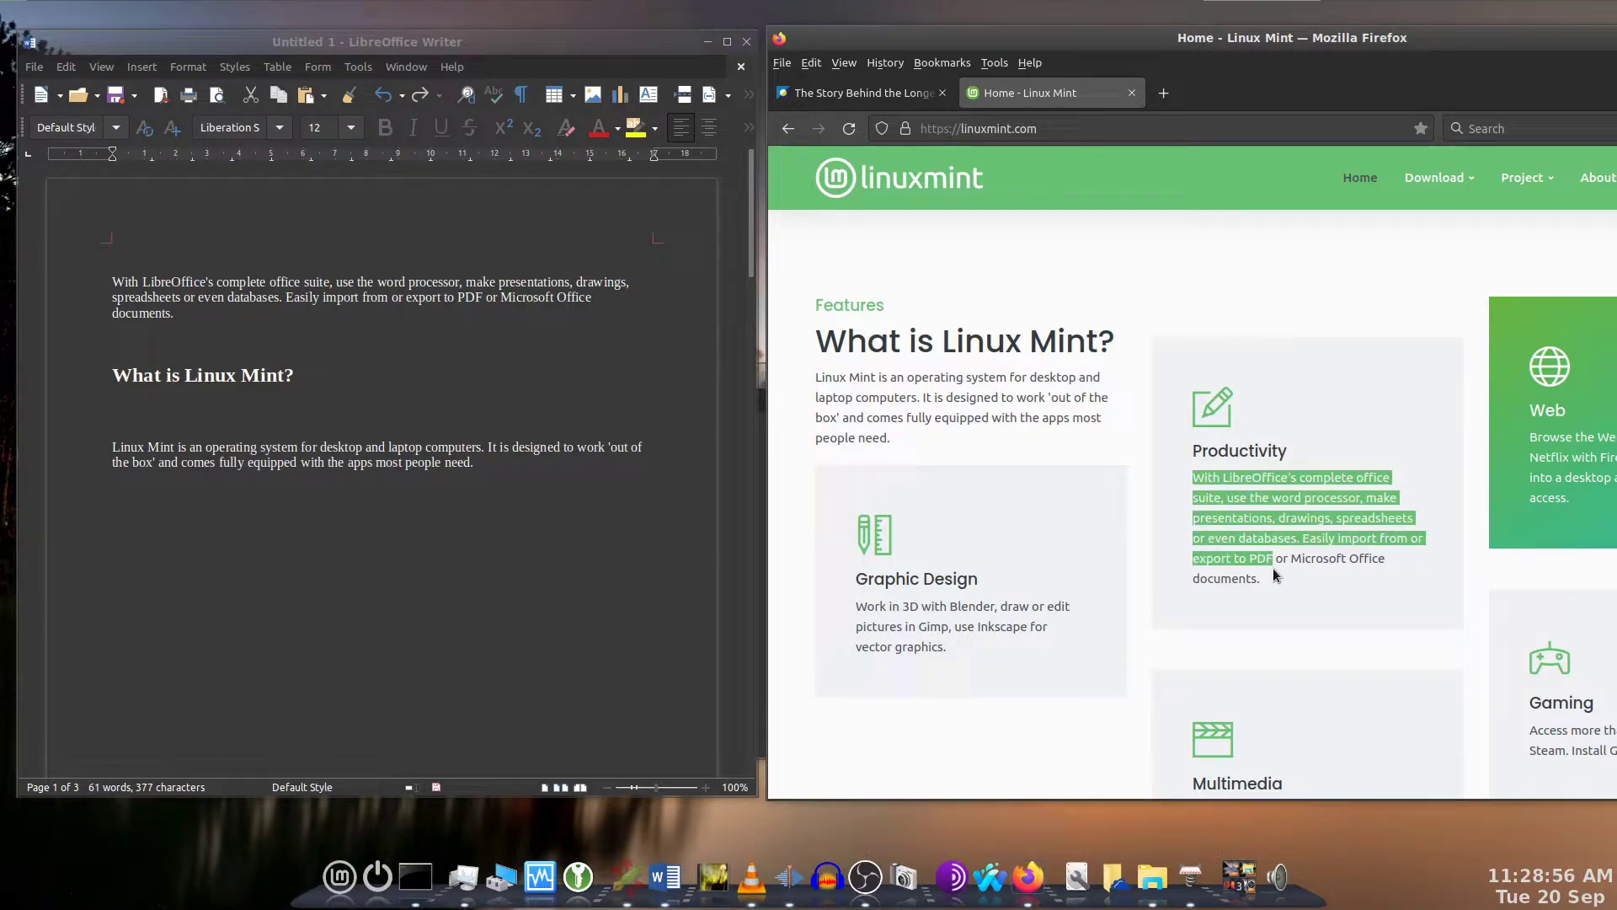
middle_click(212, 550)
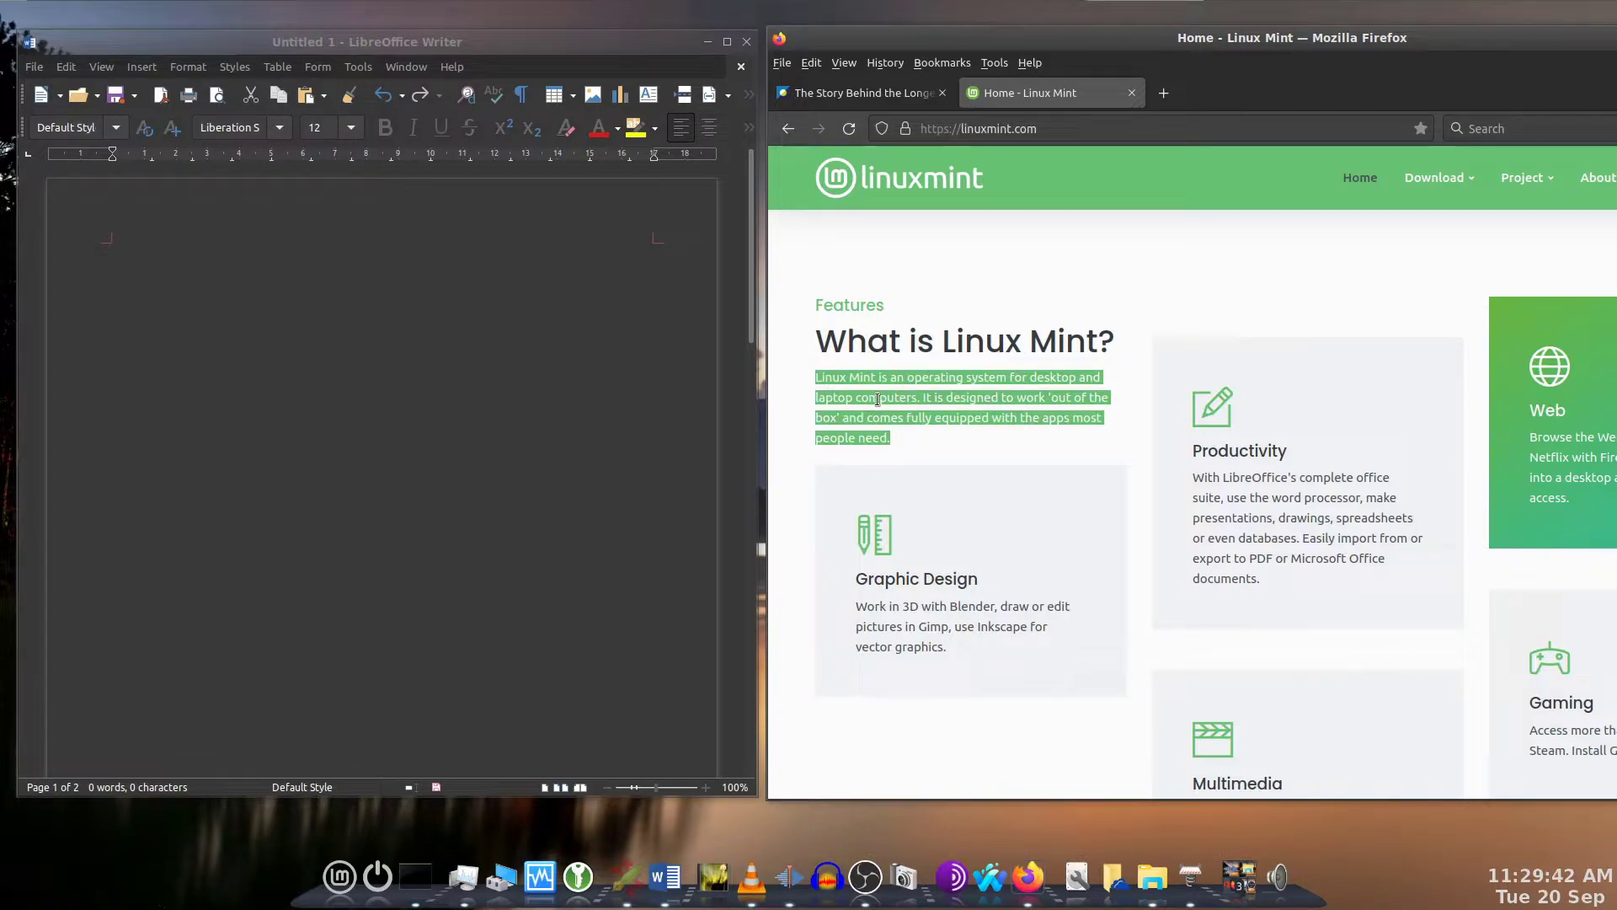
middle_click(122, 284)
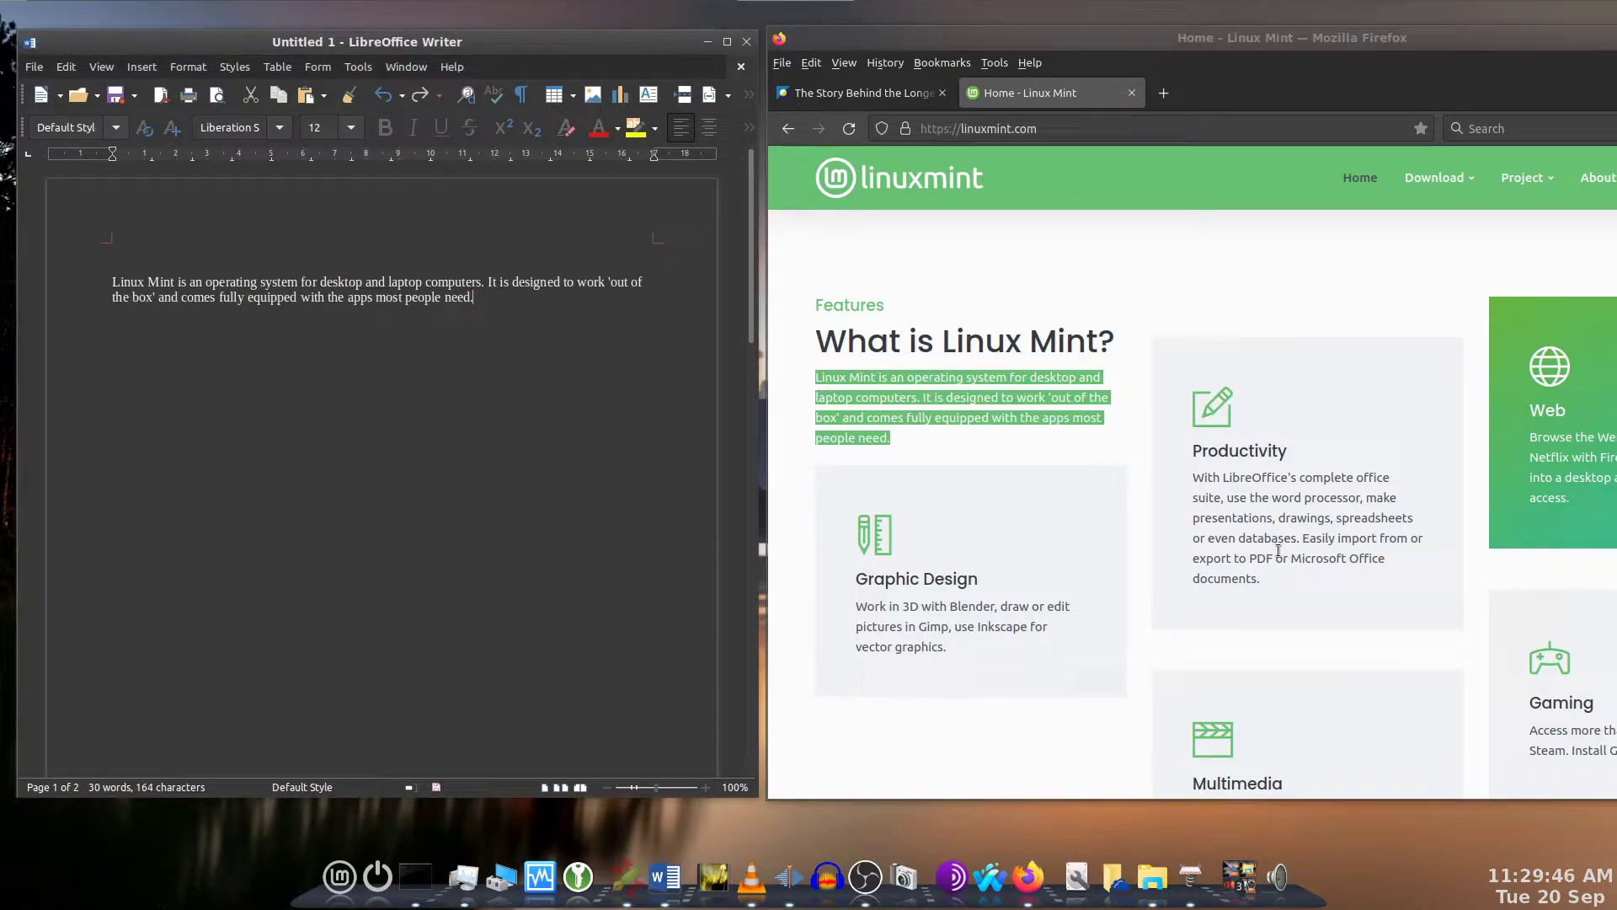
drag(1194, 476, 1262, 580)
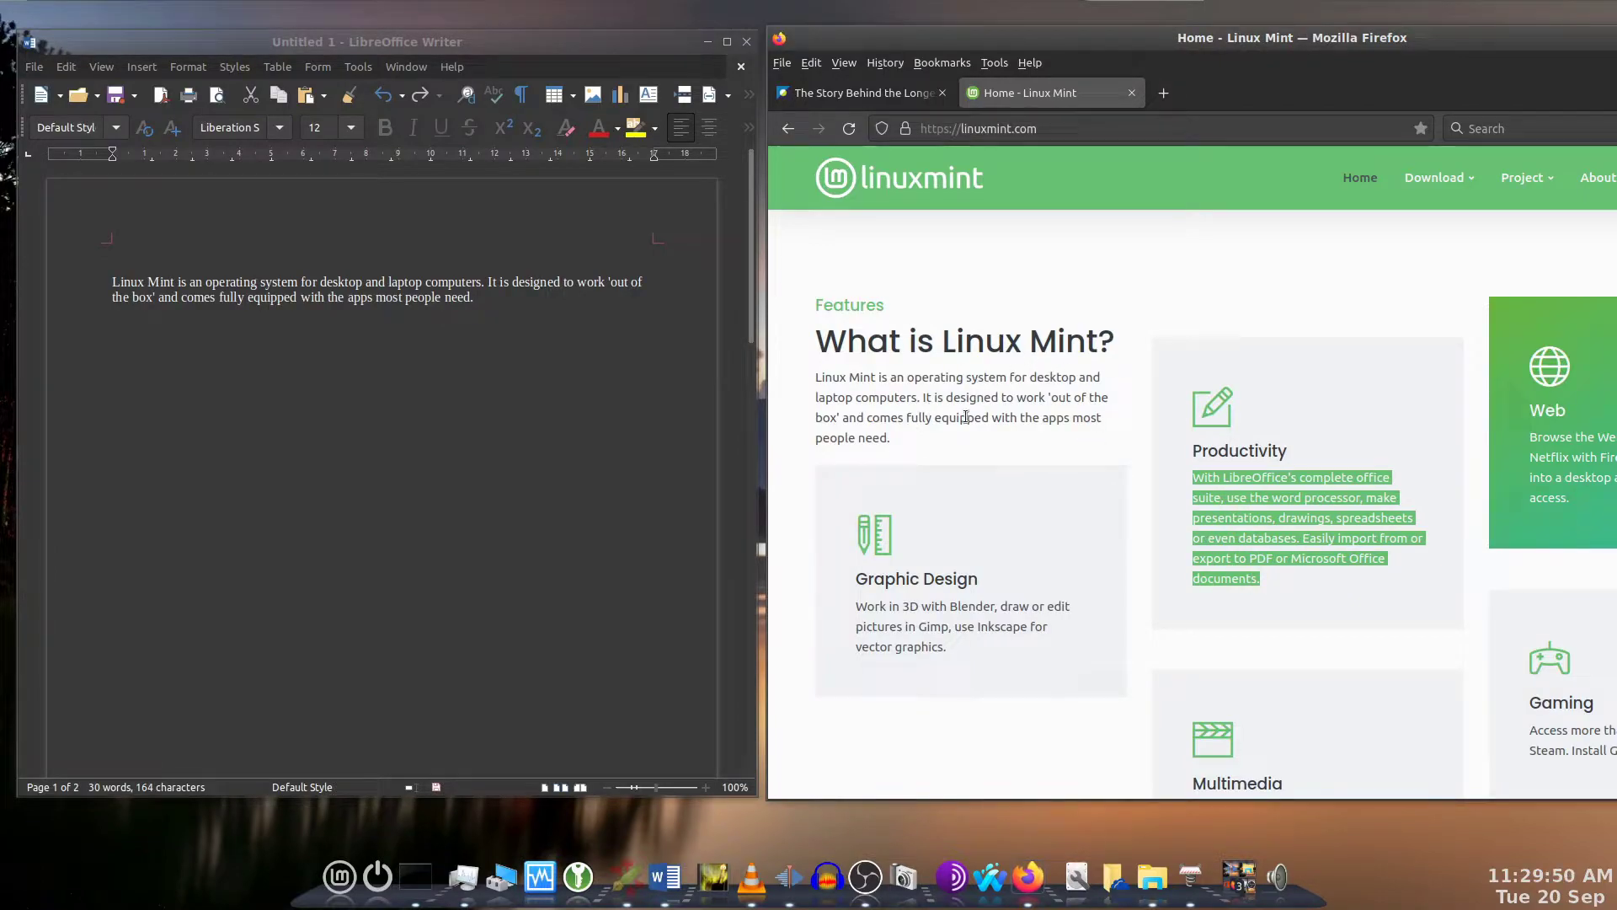
click(124, 355)
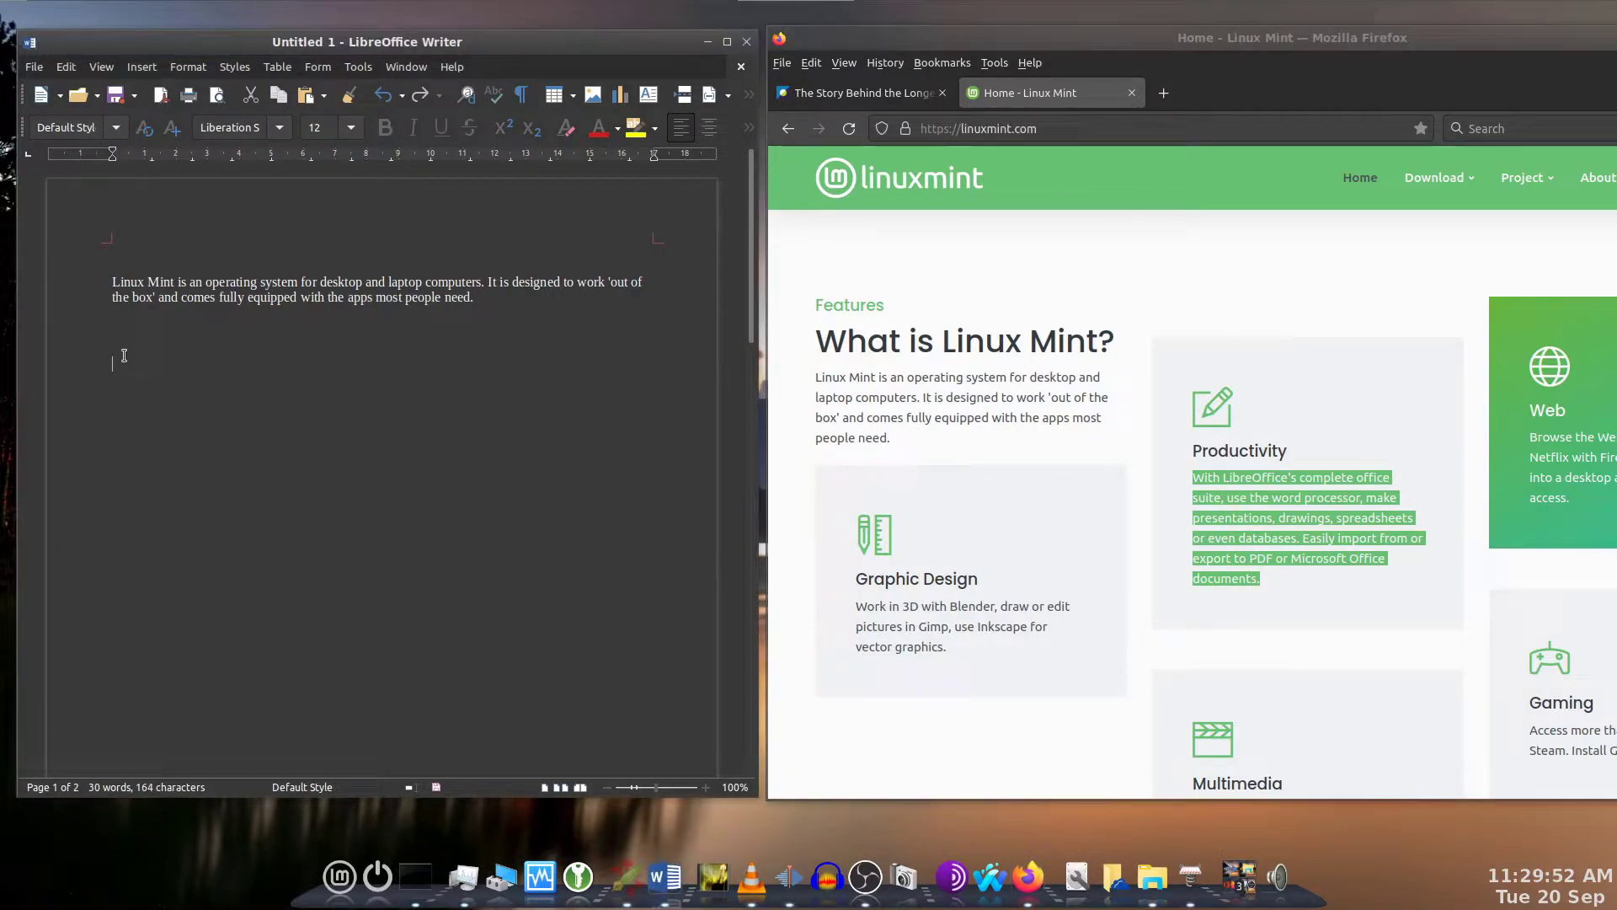
key(ctrl+v)
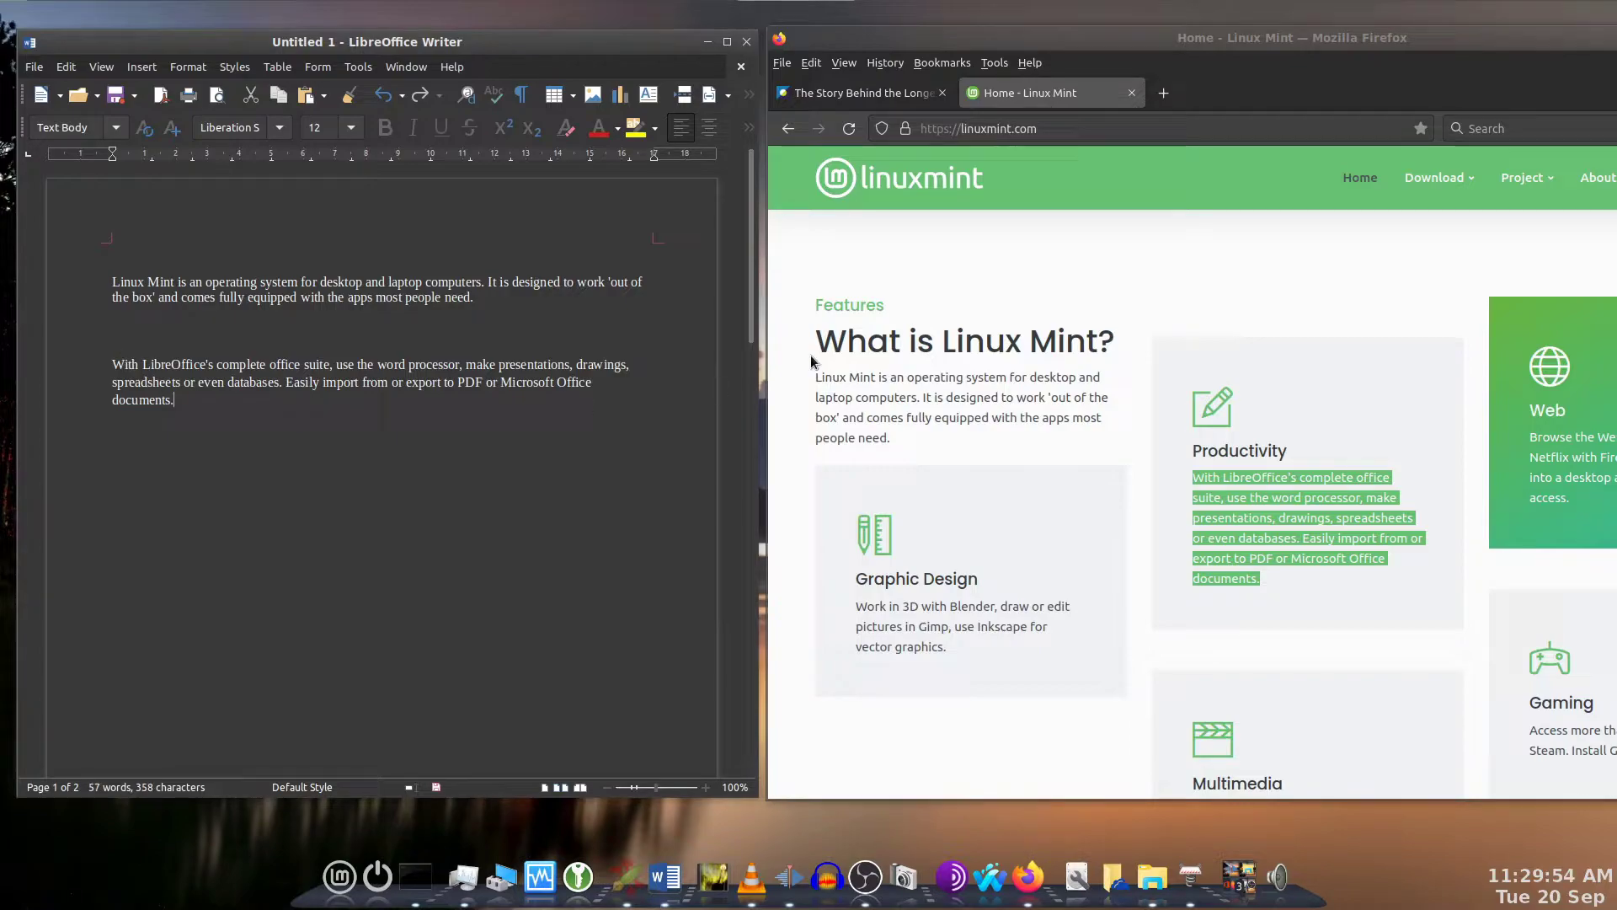
mouse_move(807, 305)
mouse_down()
mouse_move(1030, 357)
mouse_move(1276, 614)
mouse_up()
key(ctrl+c)
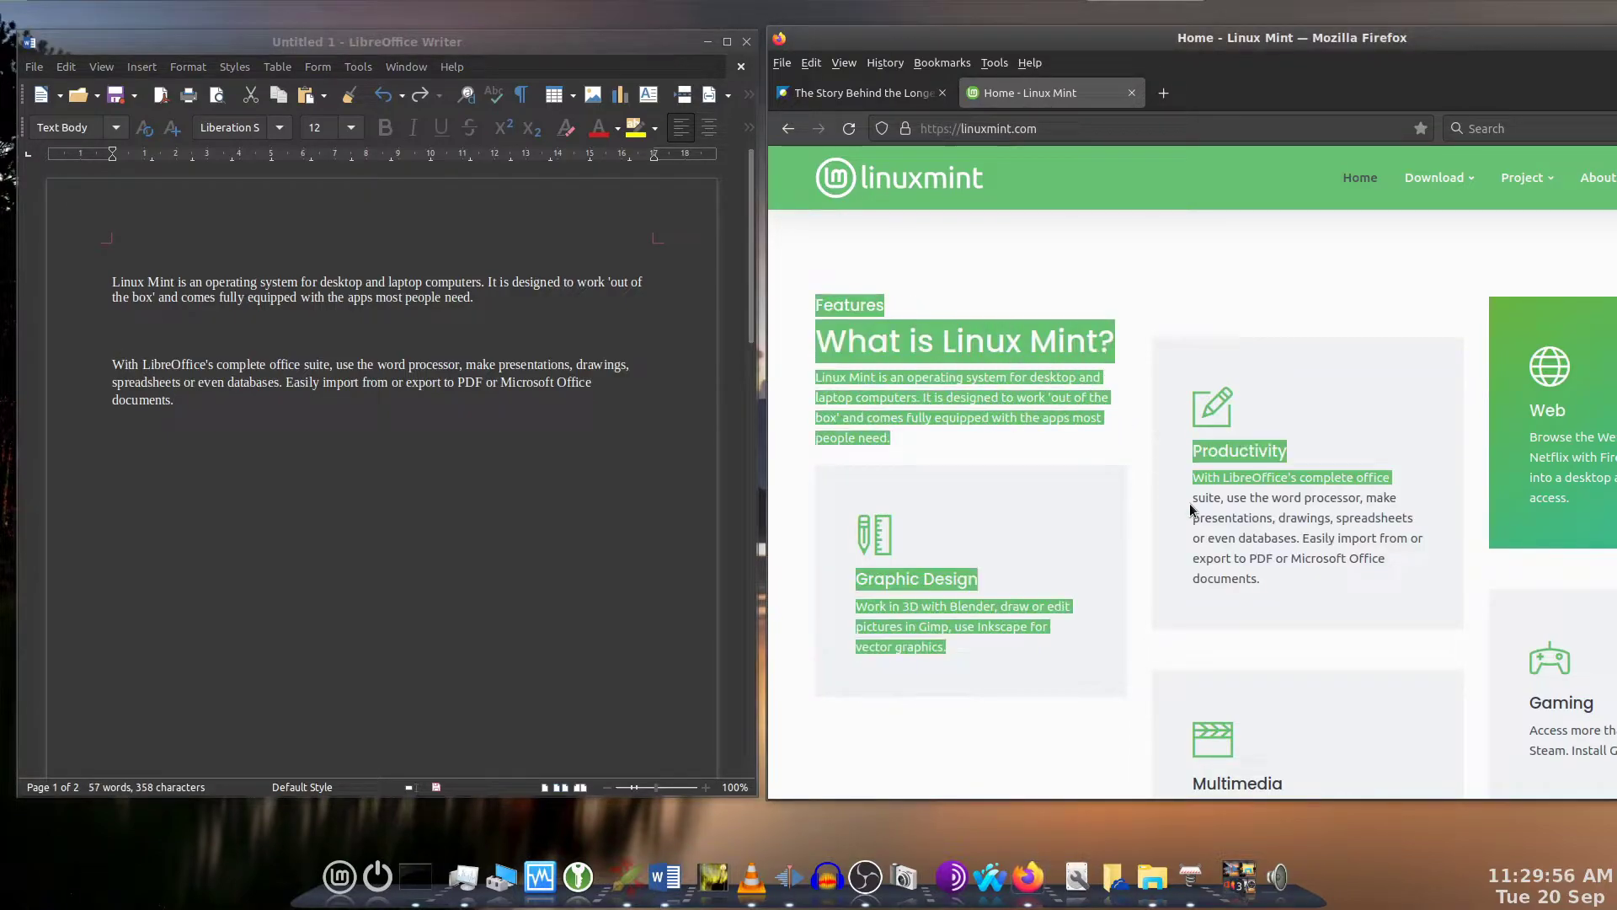
click(300, 515)
key(ctrl+v)
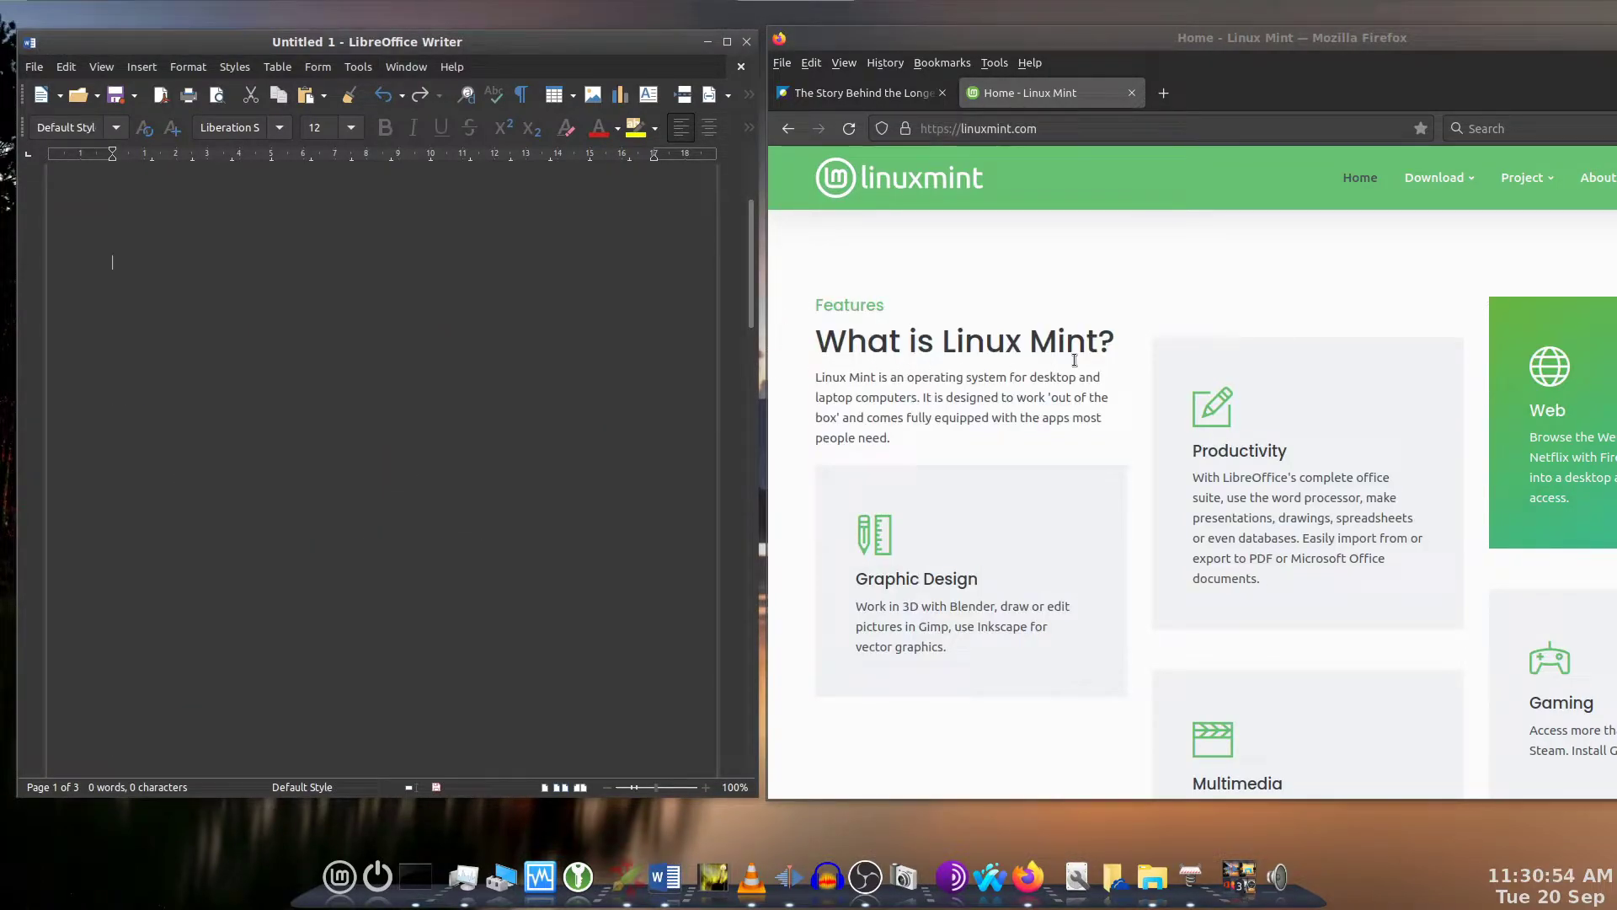
Middle-click paste 'What', the 'What is Linux Mint?' heading and the description paragraph from Firefox
double_click(834, 339)
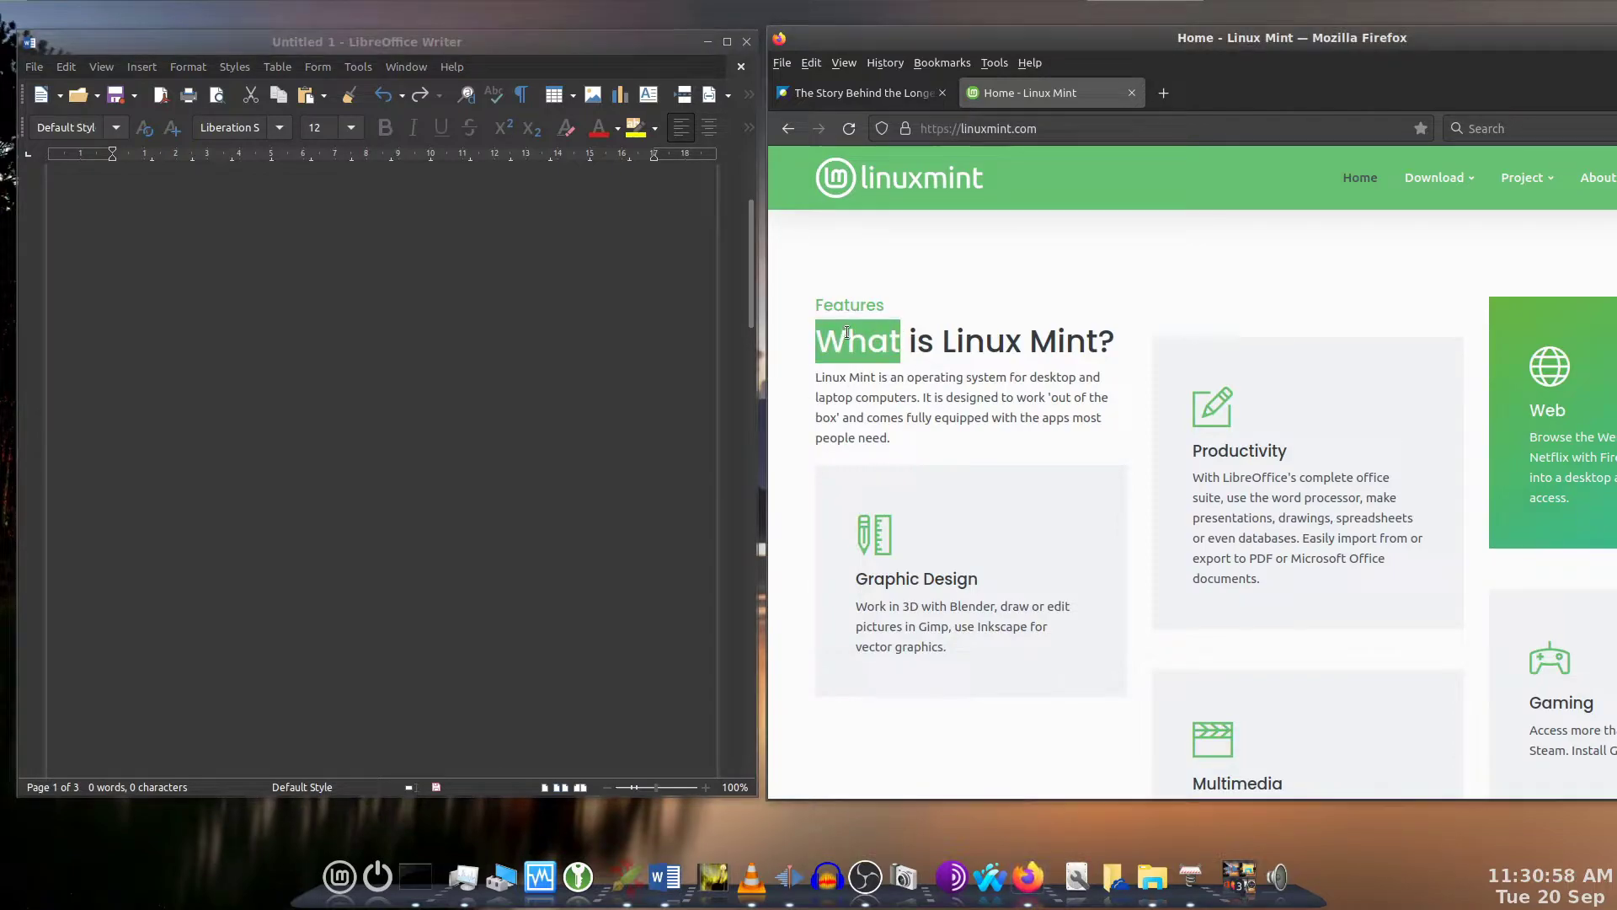
middle_click(311, 294)
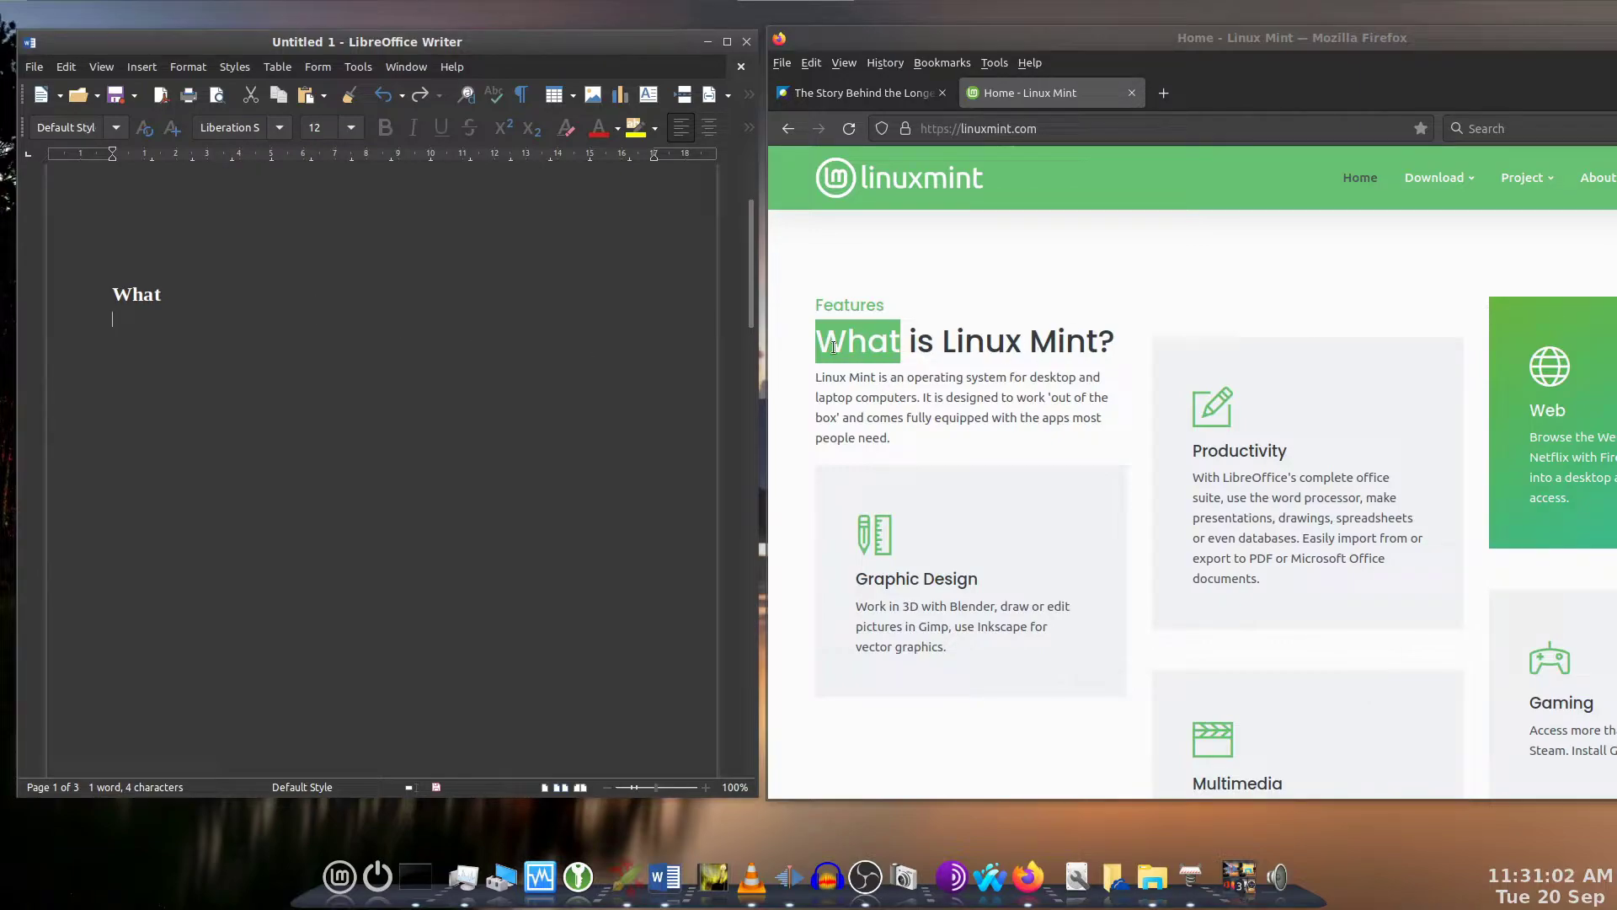
drag(815, 339, 1110, 332)
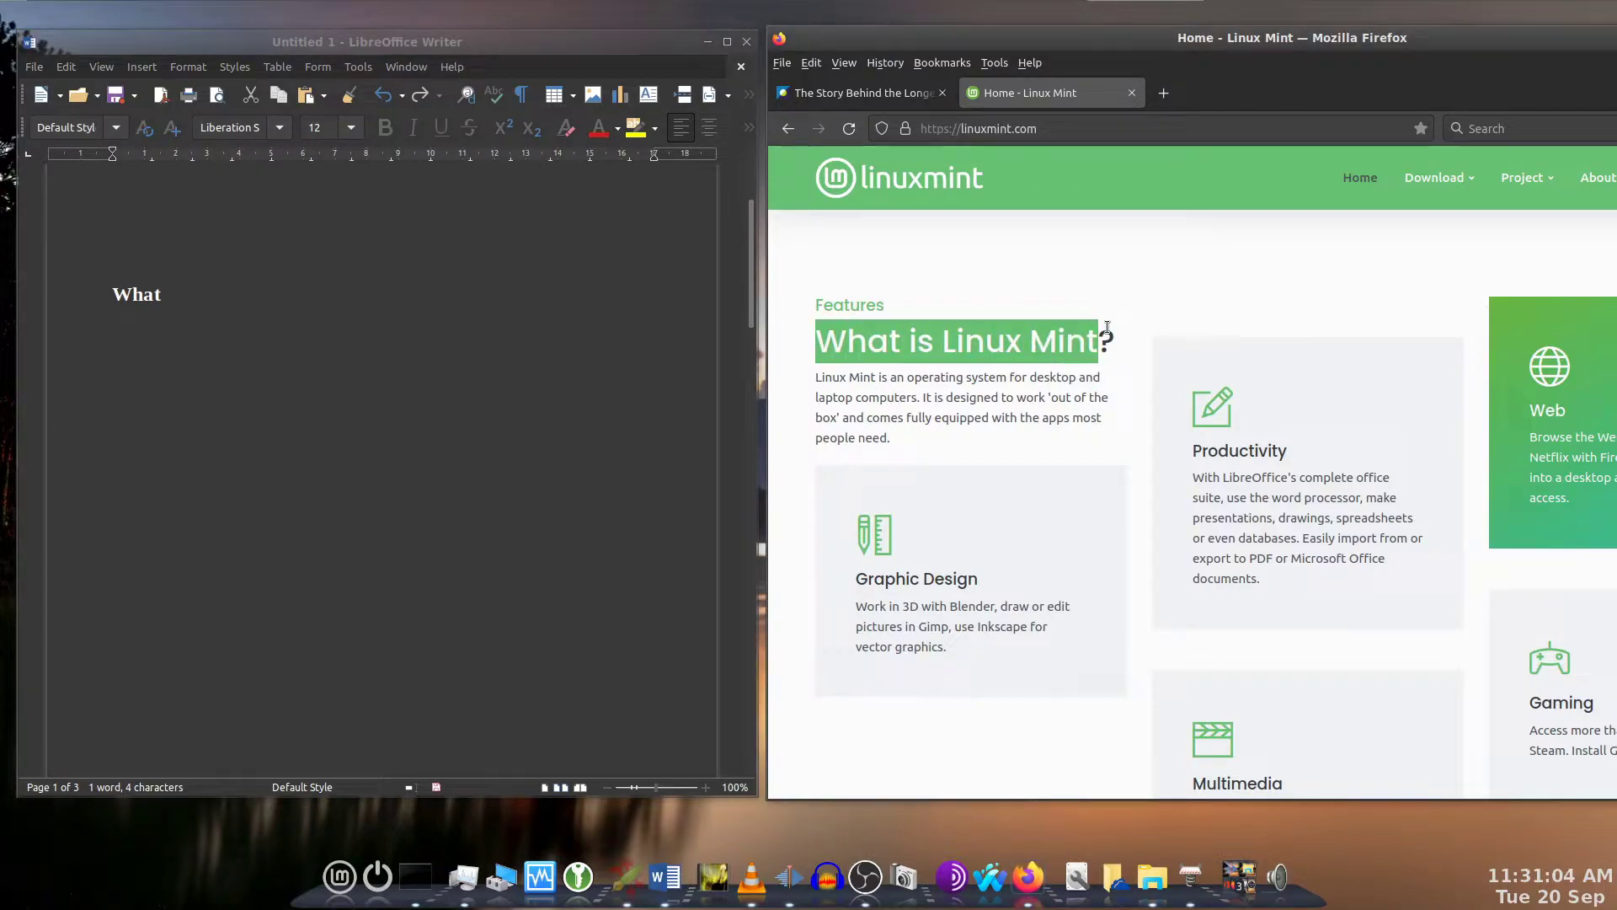
middle_click(278, 351)
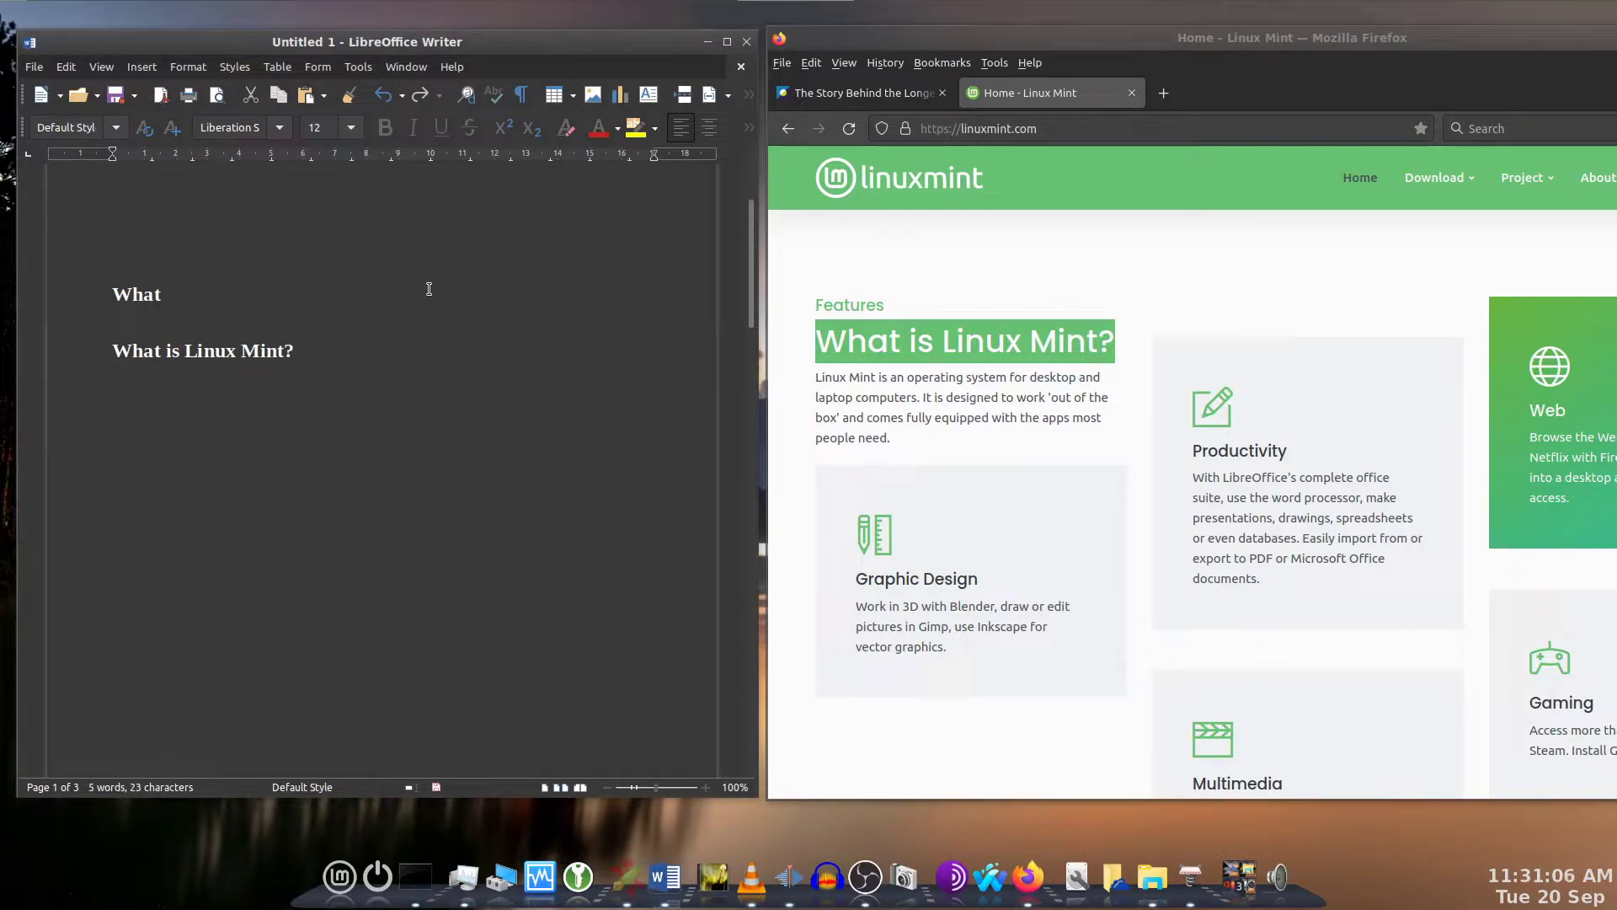
click(872, 401)
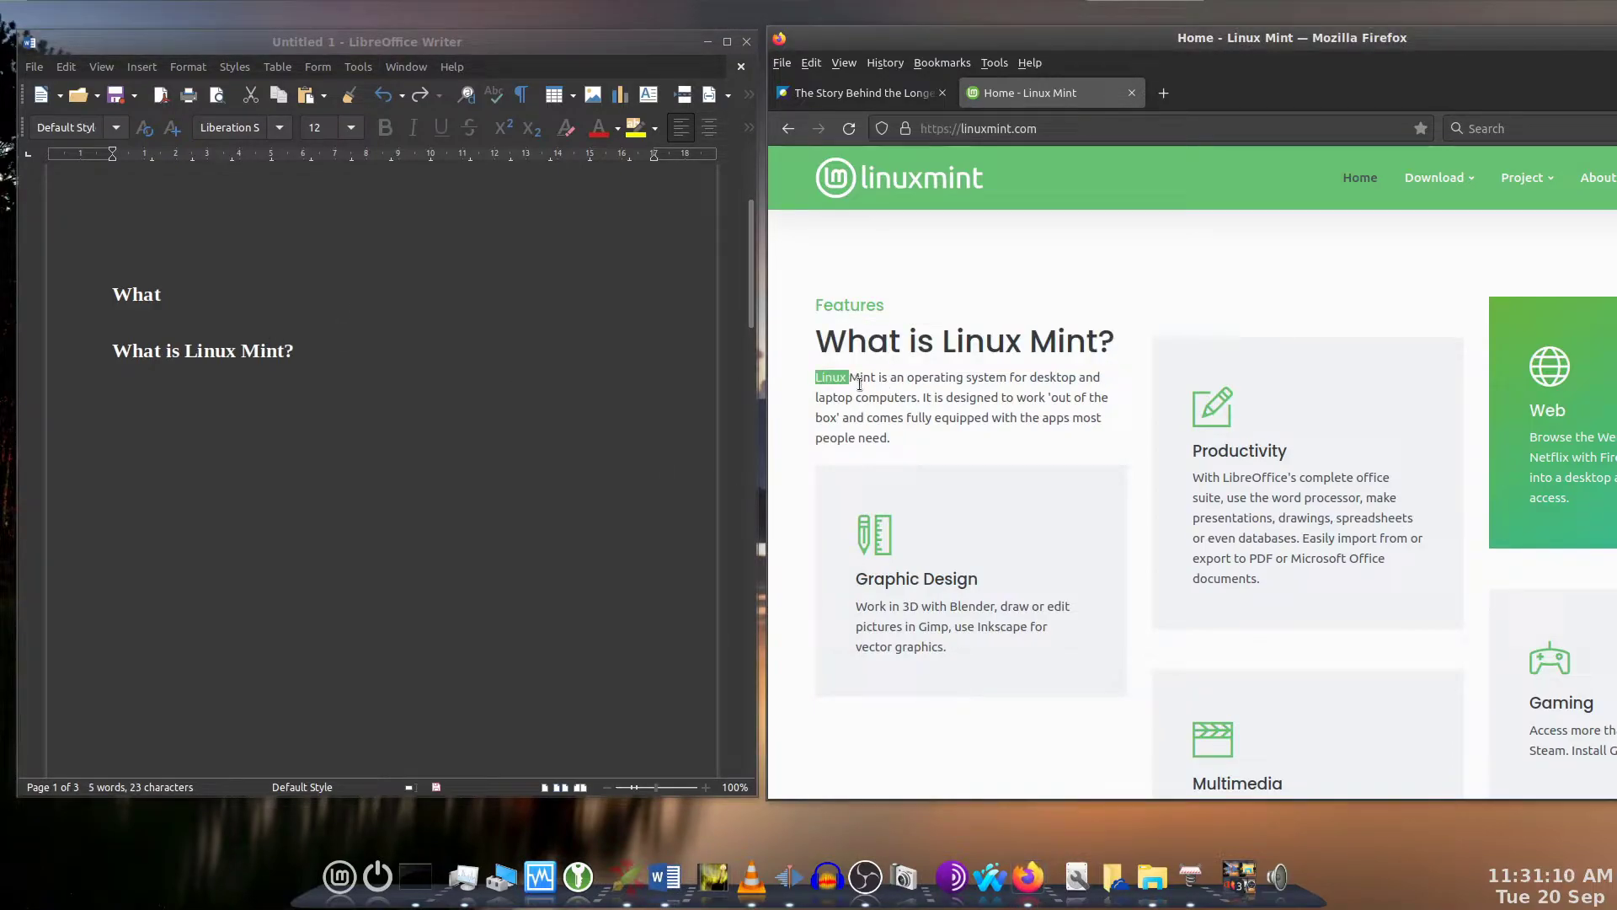
drag(815, 377, 907, 438)
middle_click(251, 422)
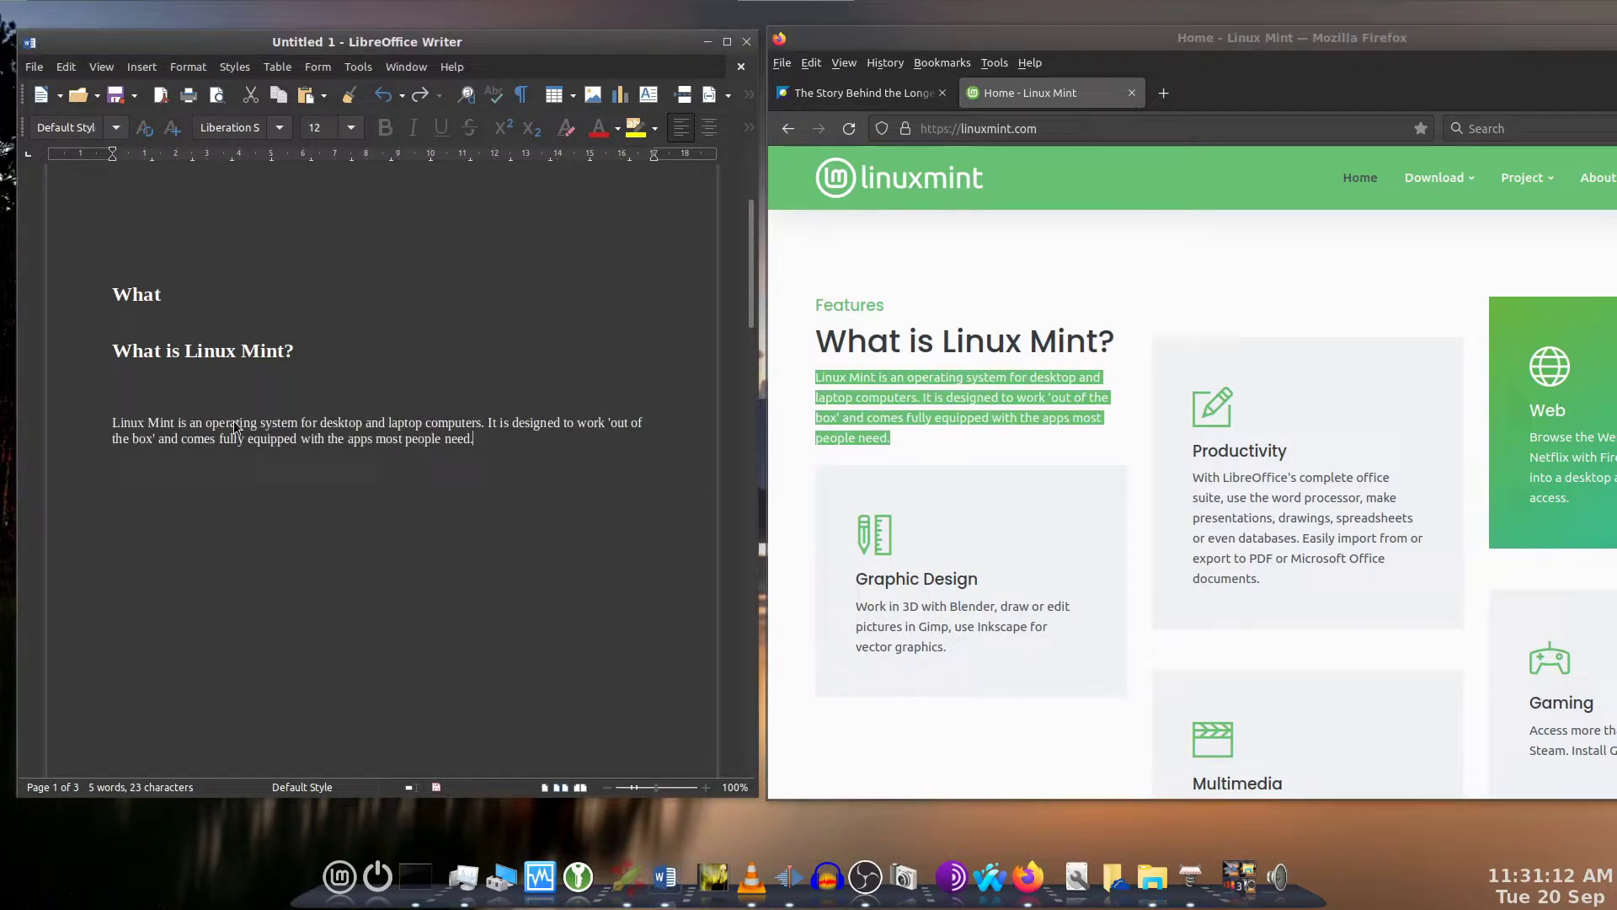
click(939, 439)
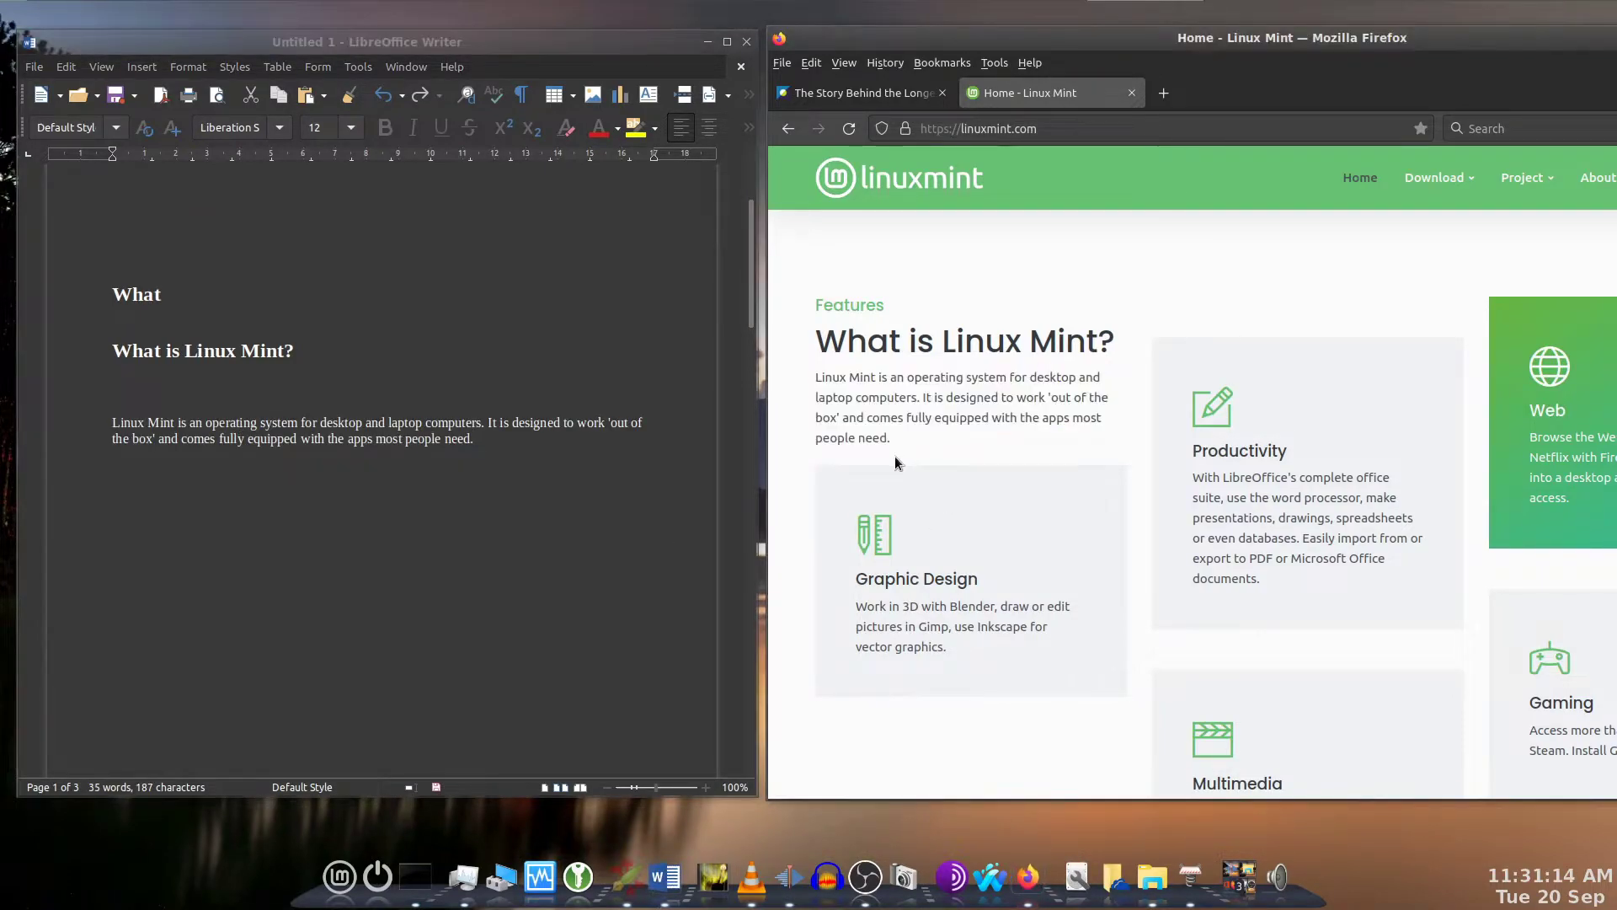
Paste a second Linux Mint paragraph and the Productivity paragraph, then select all document text
triple_click(873, 376)
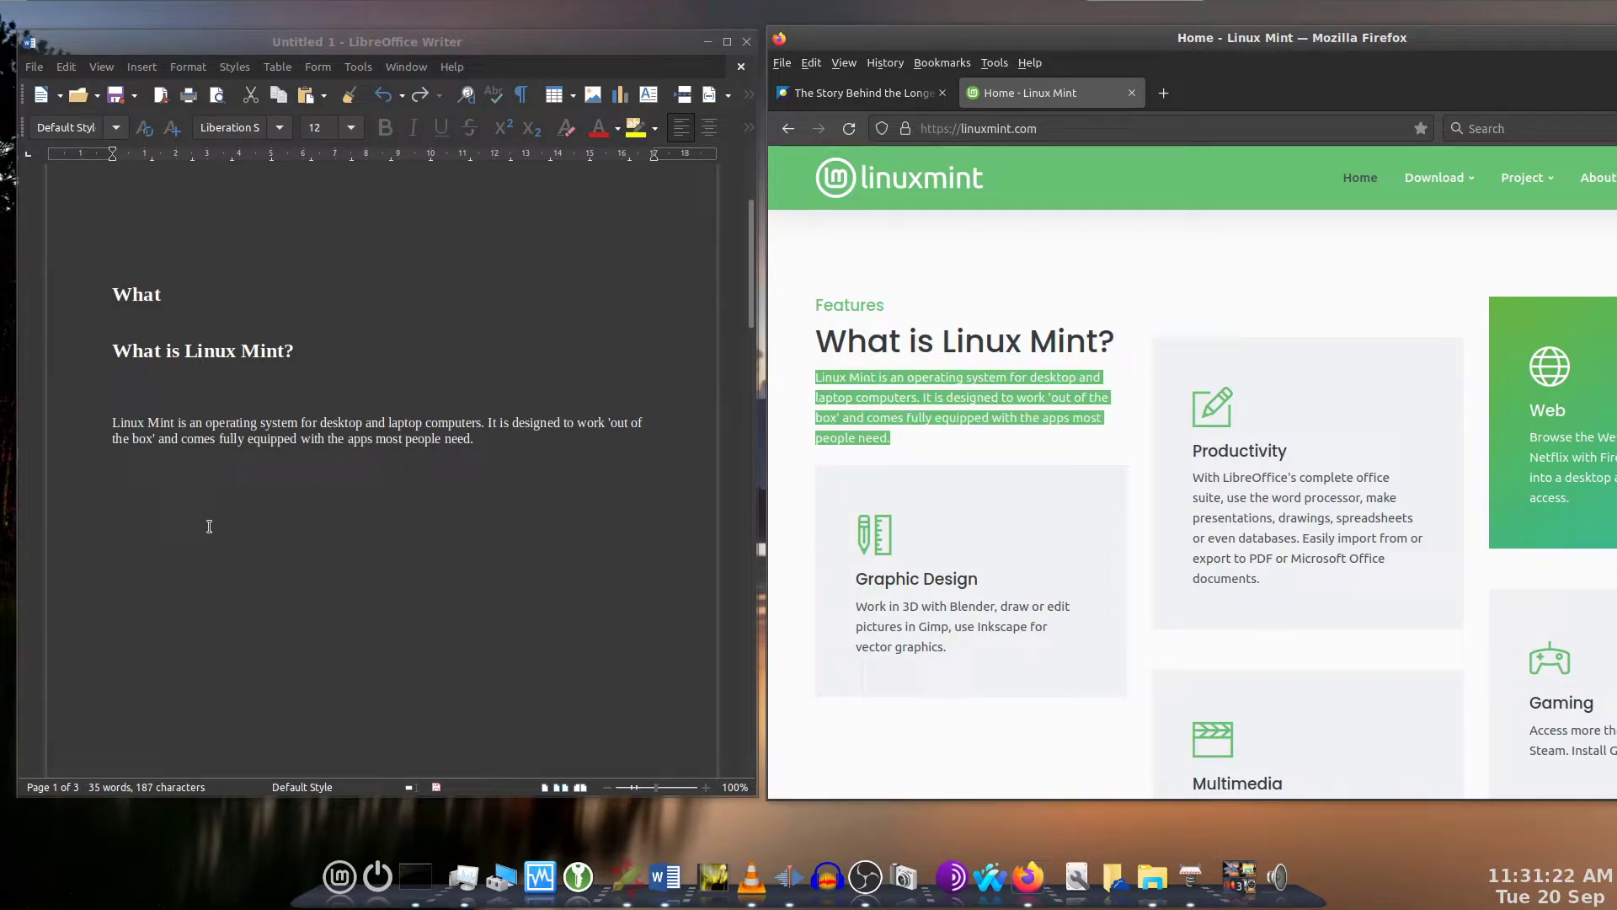
middle_click(137, 495)
click(1224, 504)
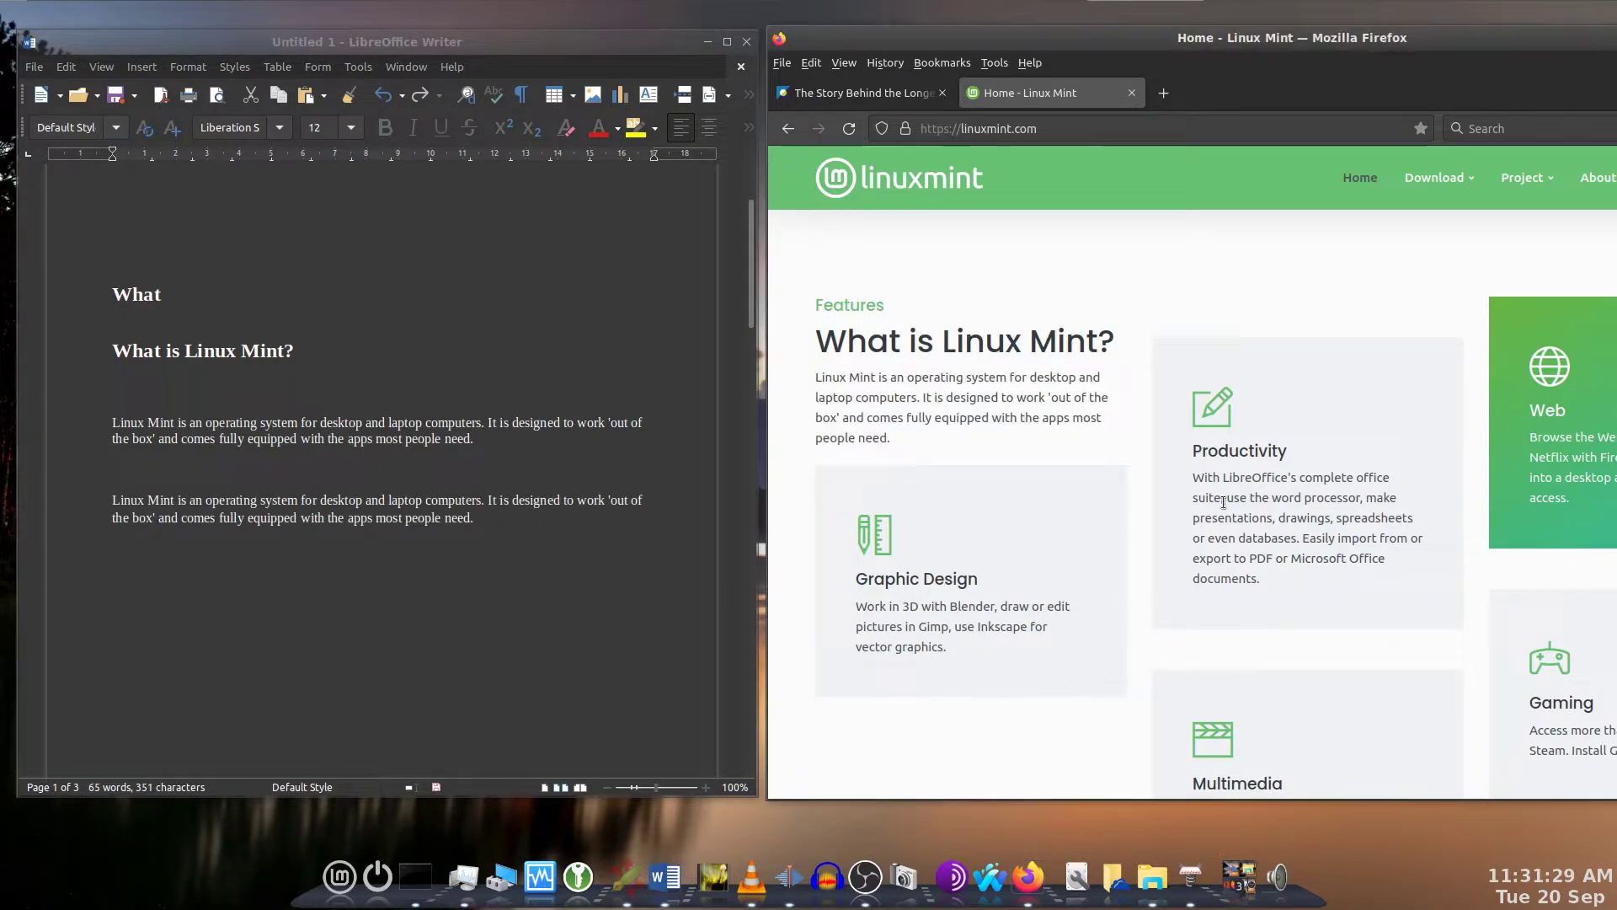
triple_click(1243, 503)
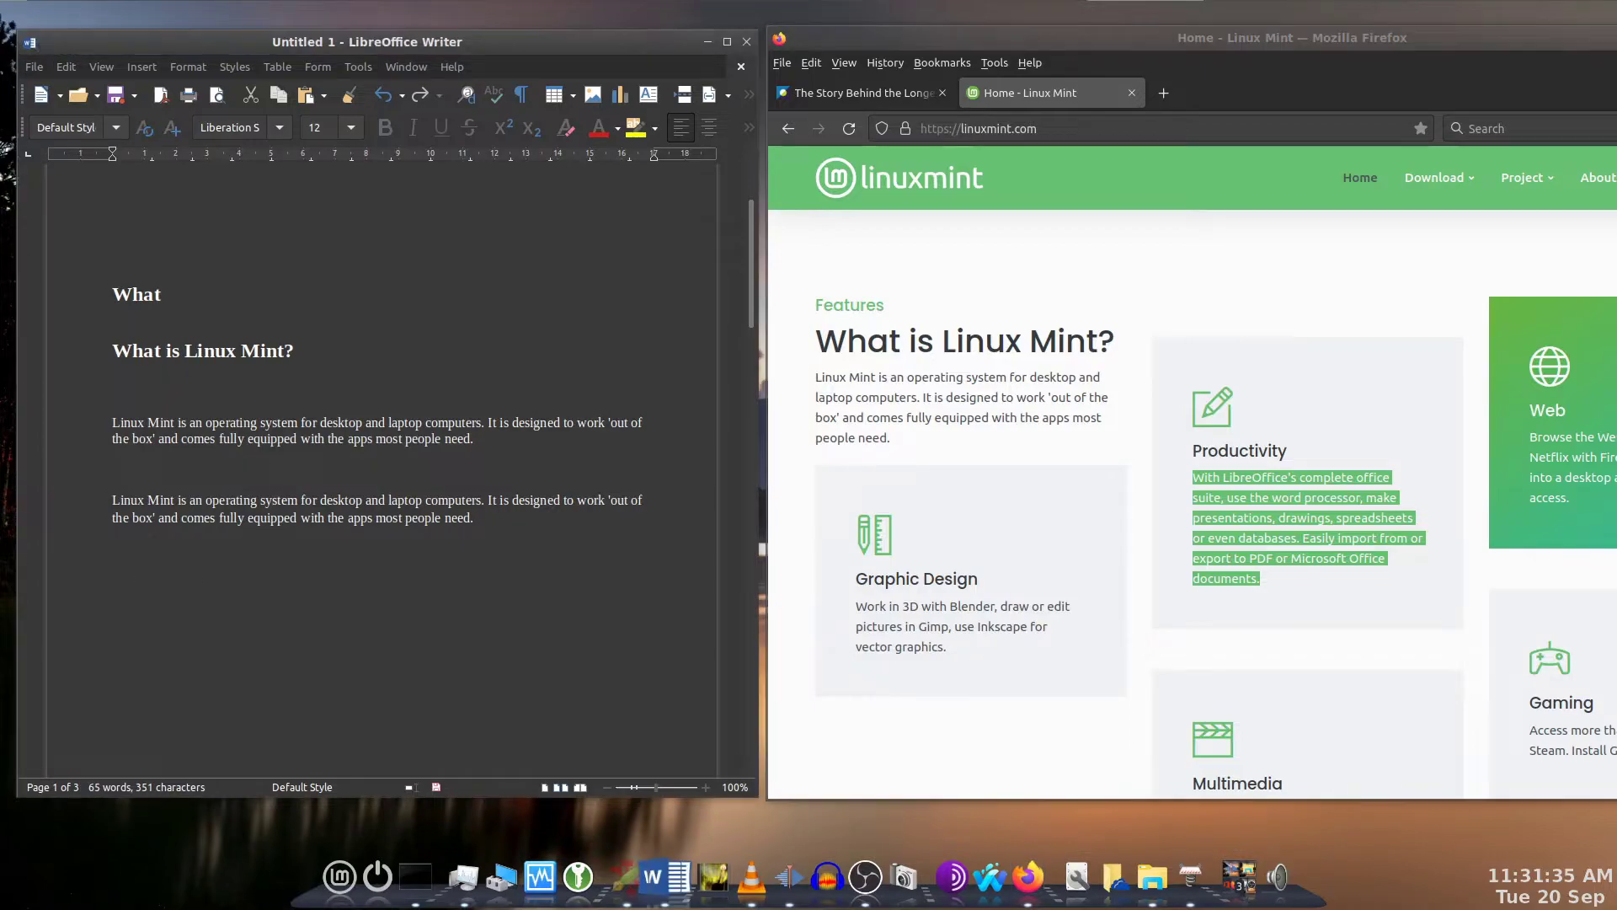
middle_click(166, 584)
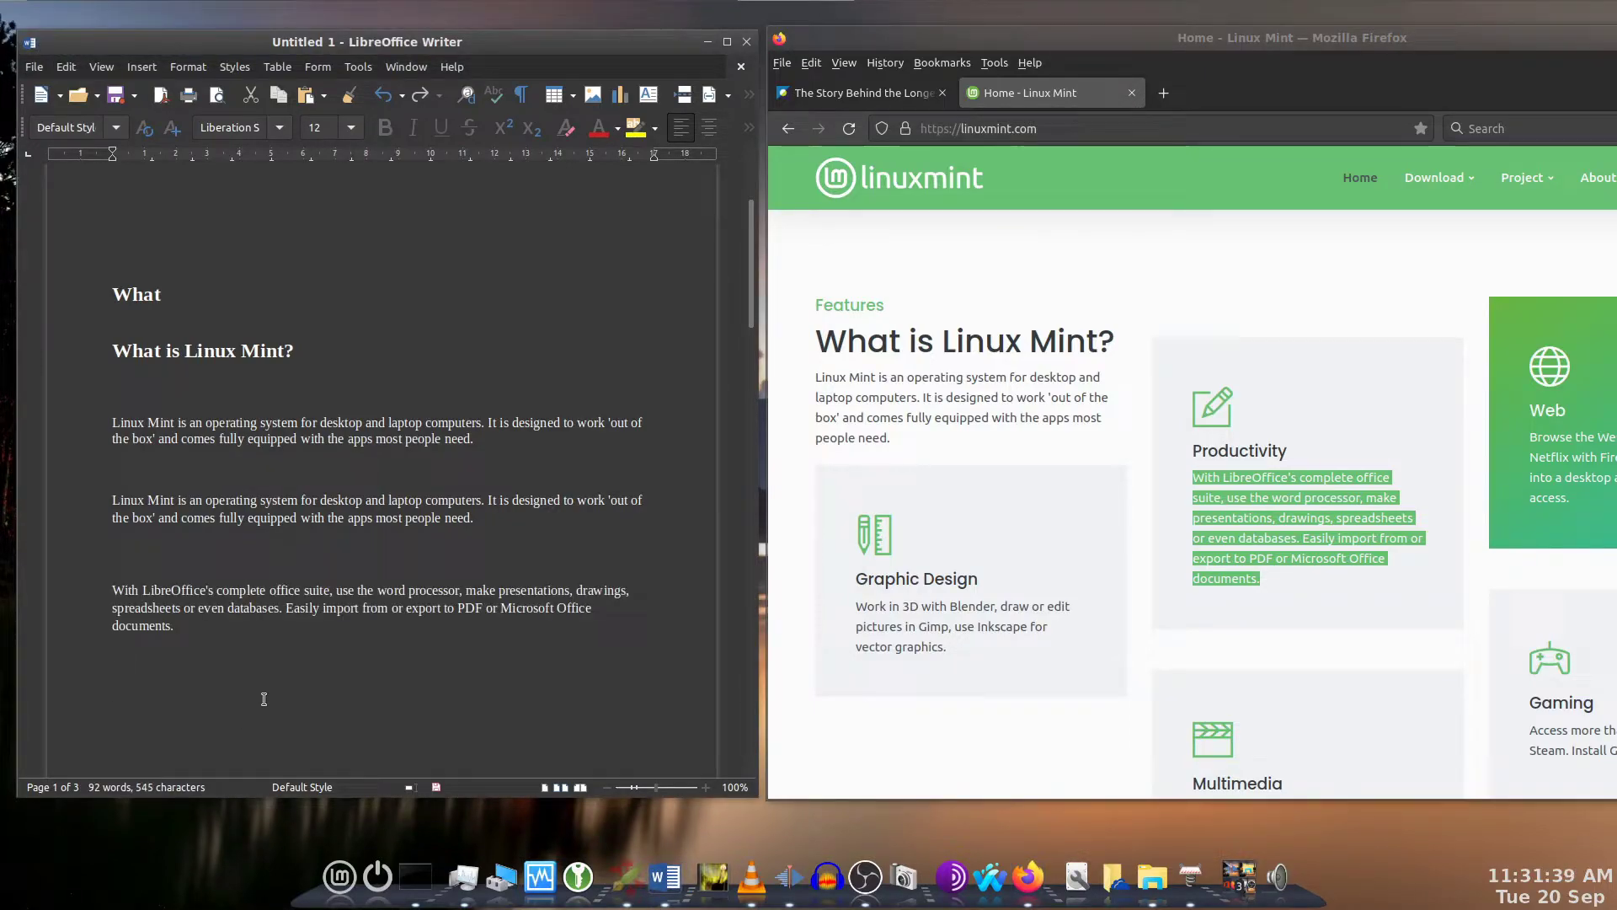
drag(91, 269, 81, 654)
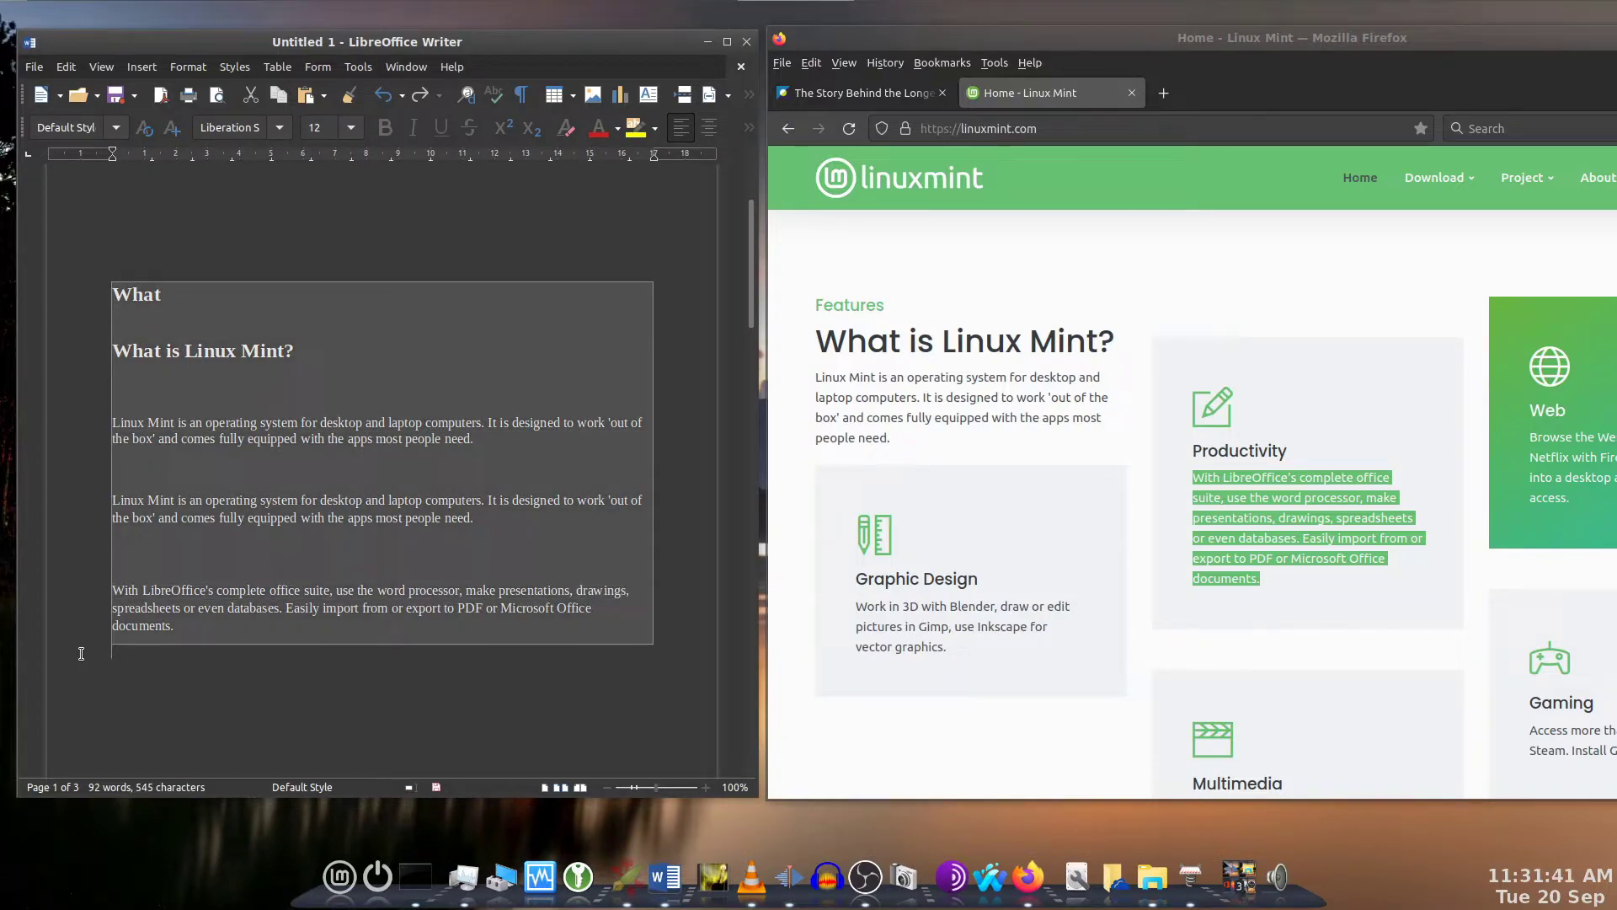
Clear the document, open the longest-URL article and restore Firefox to the right half
key(Delete)
click(856, 92)
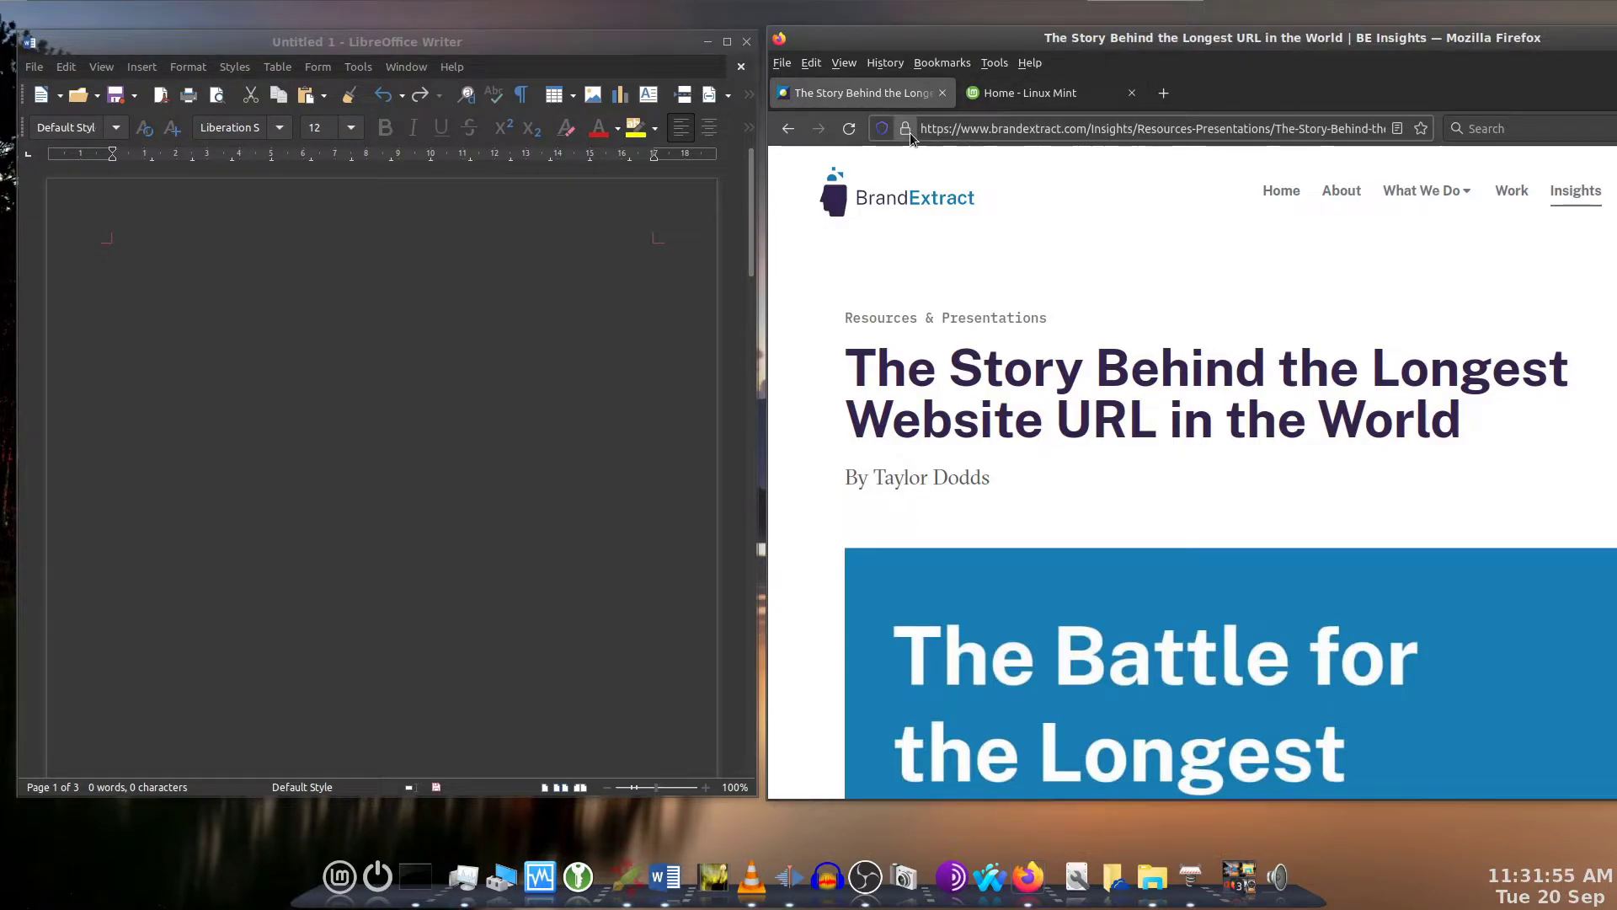
drag(924, 130, 1397, 123)
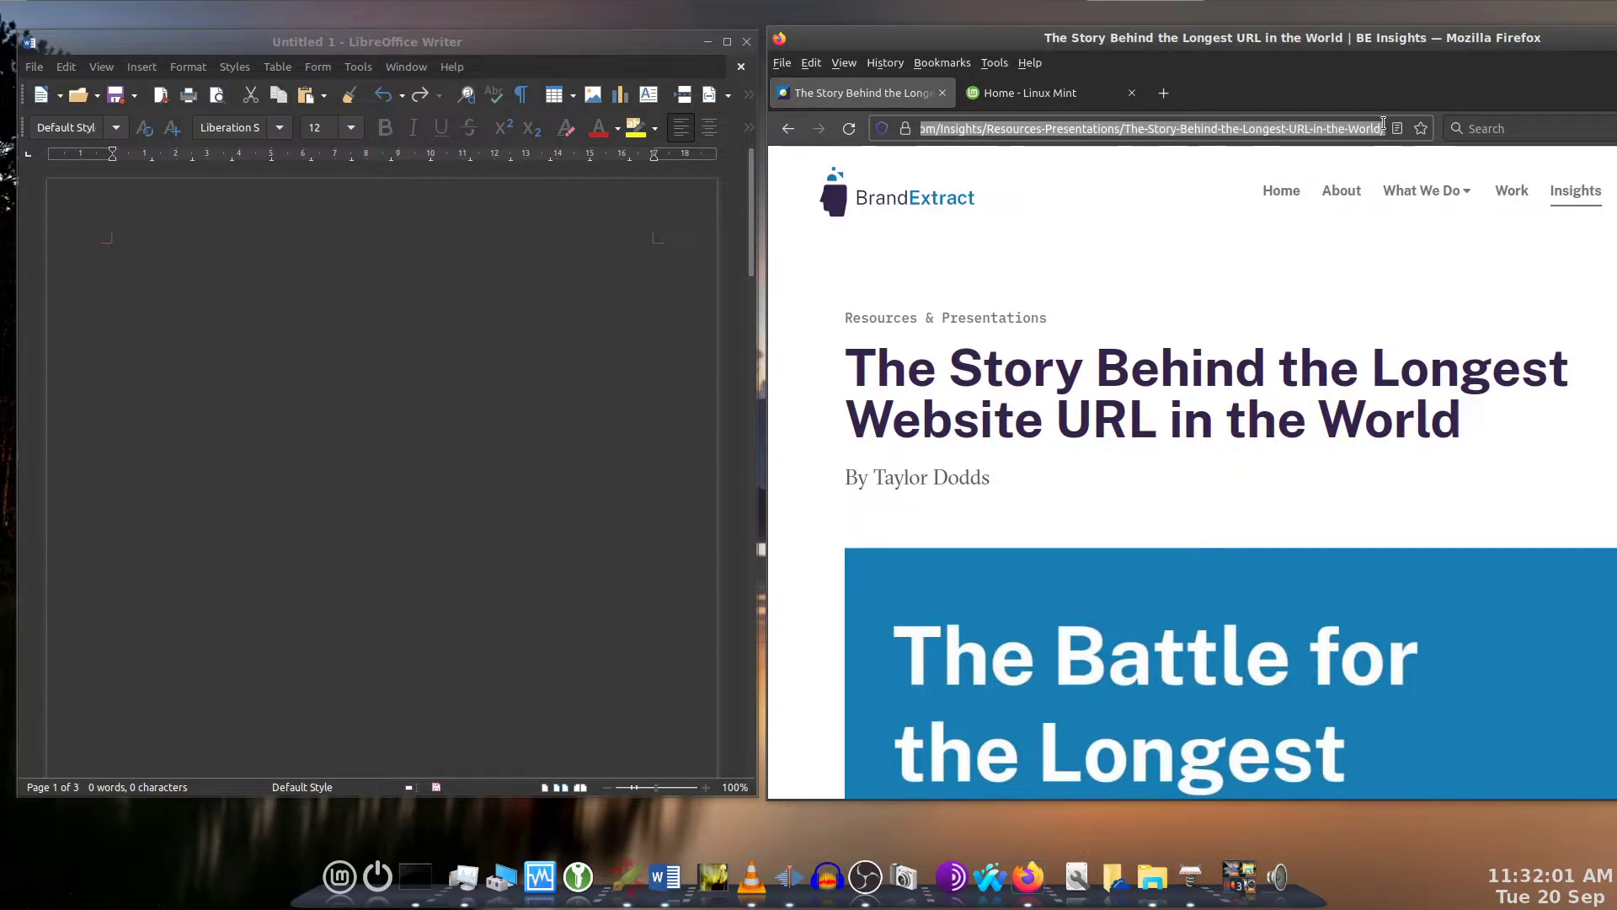
double_click(1381, 38)
key(ctrl+c)
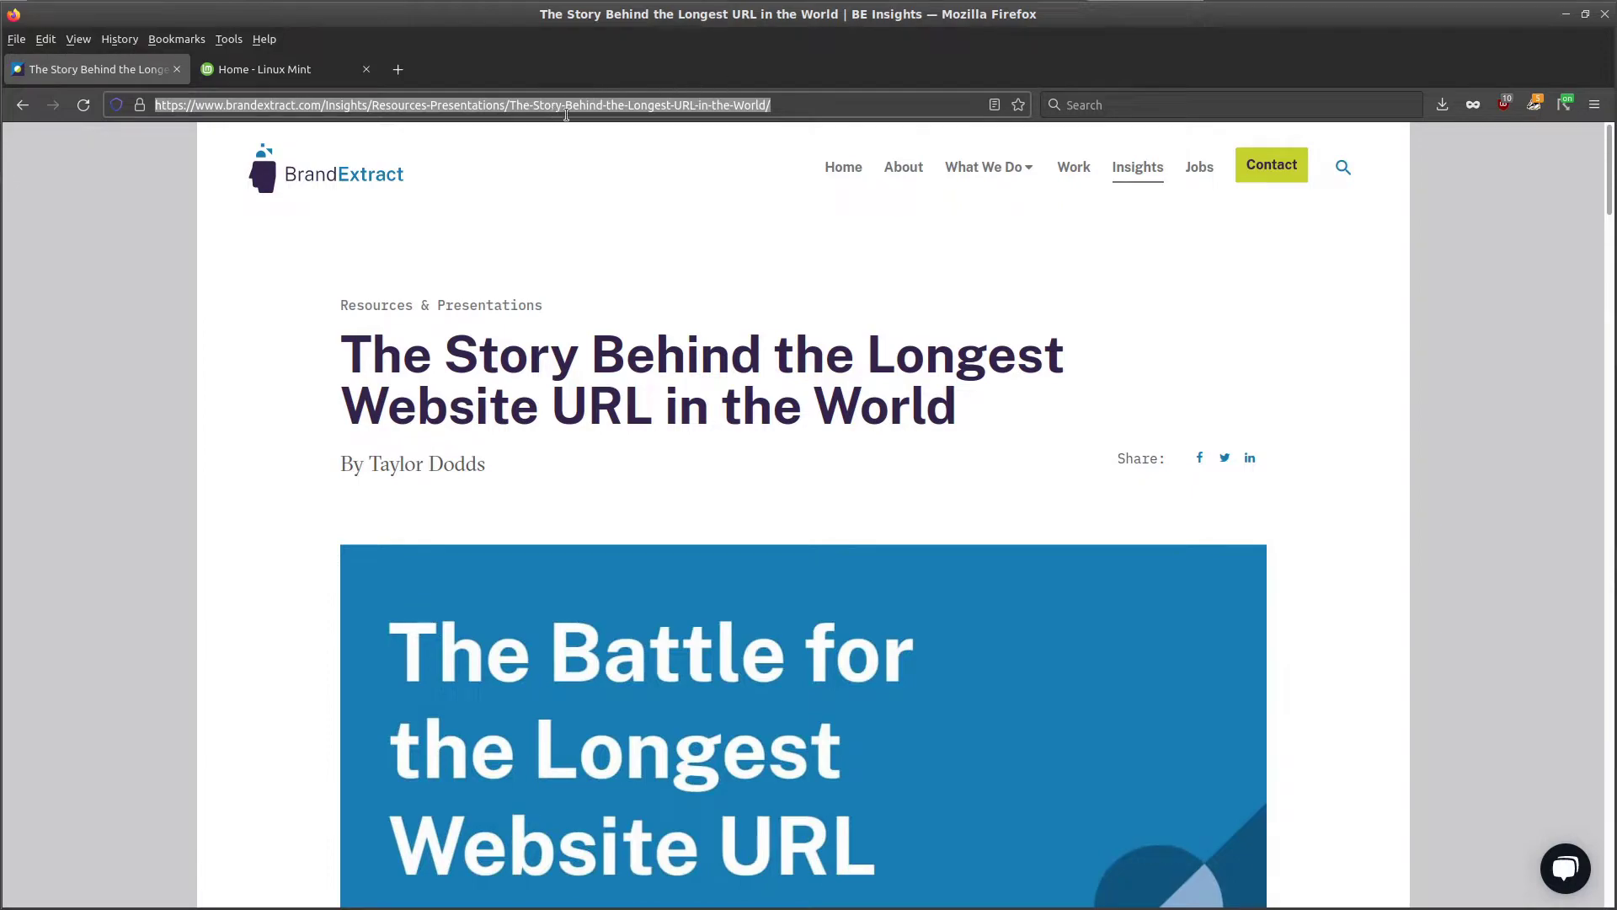
click(858, 102)
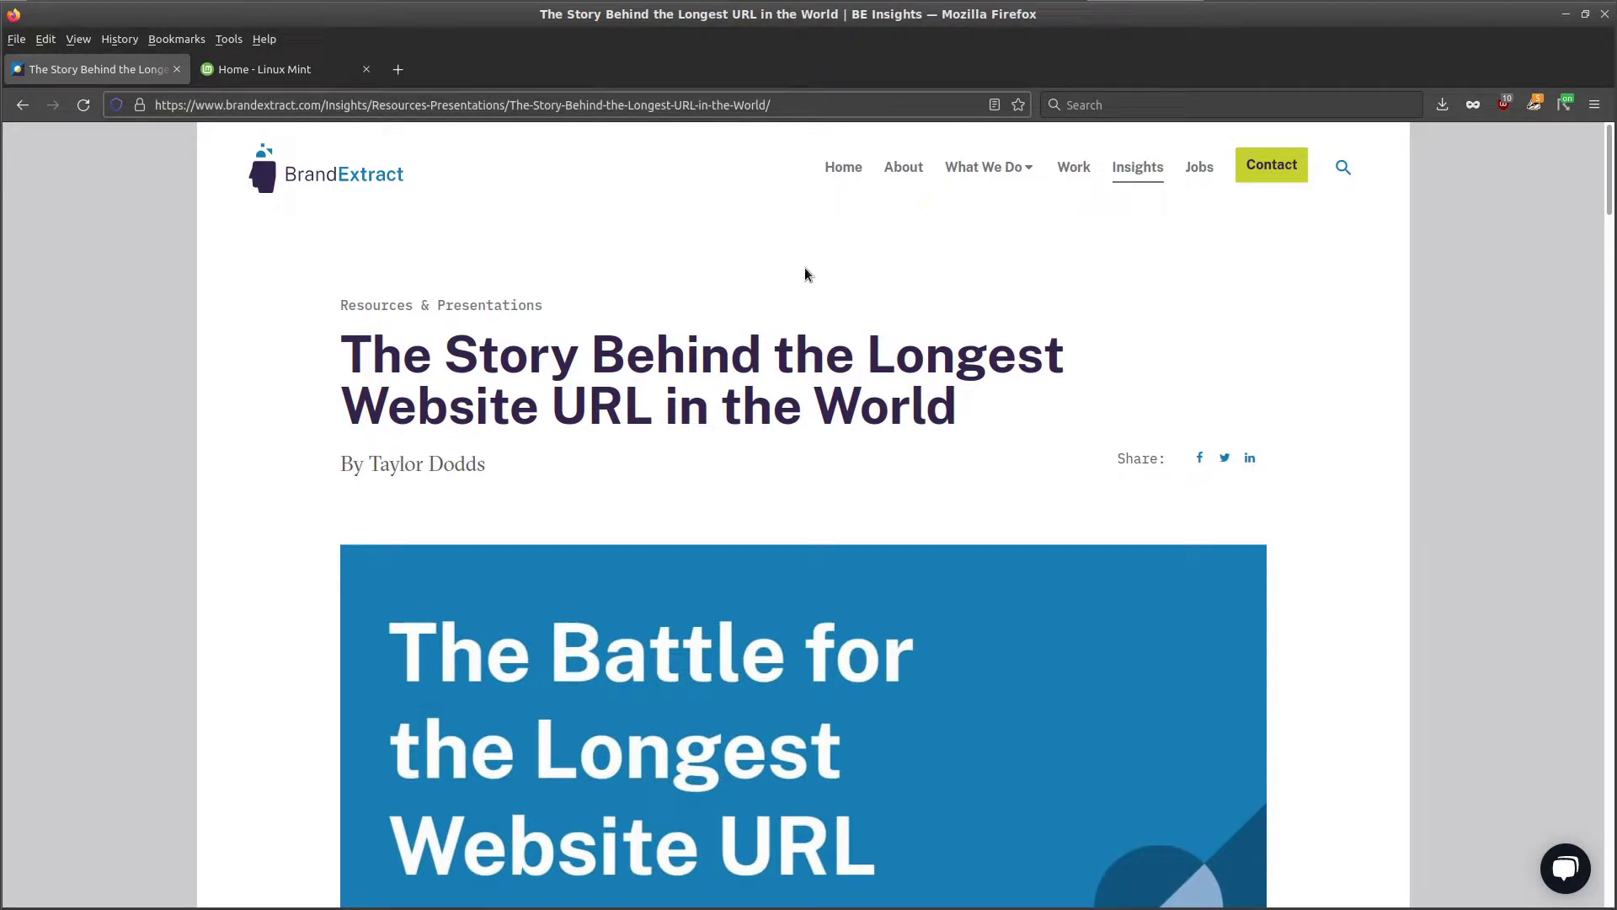
click(1585, 16)
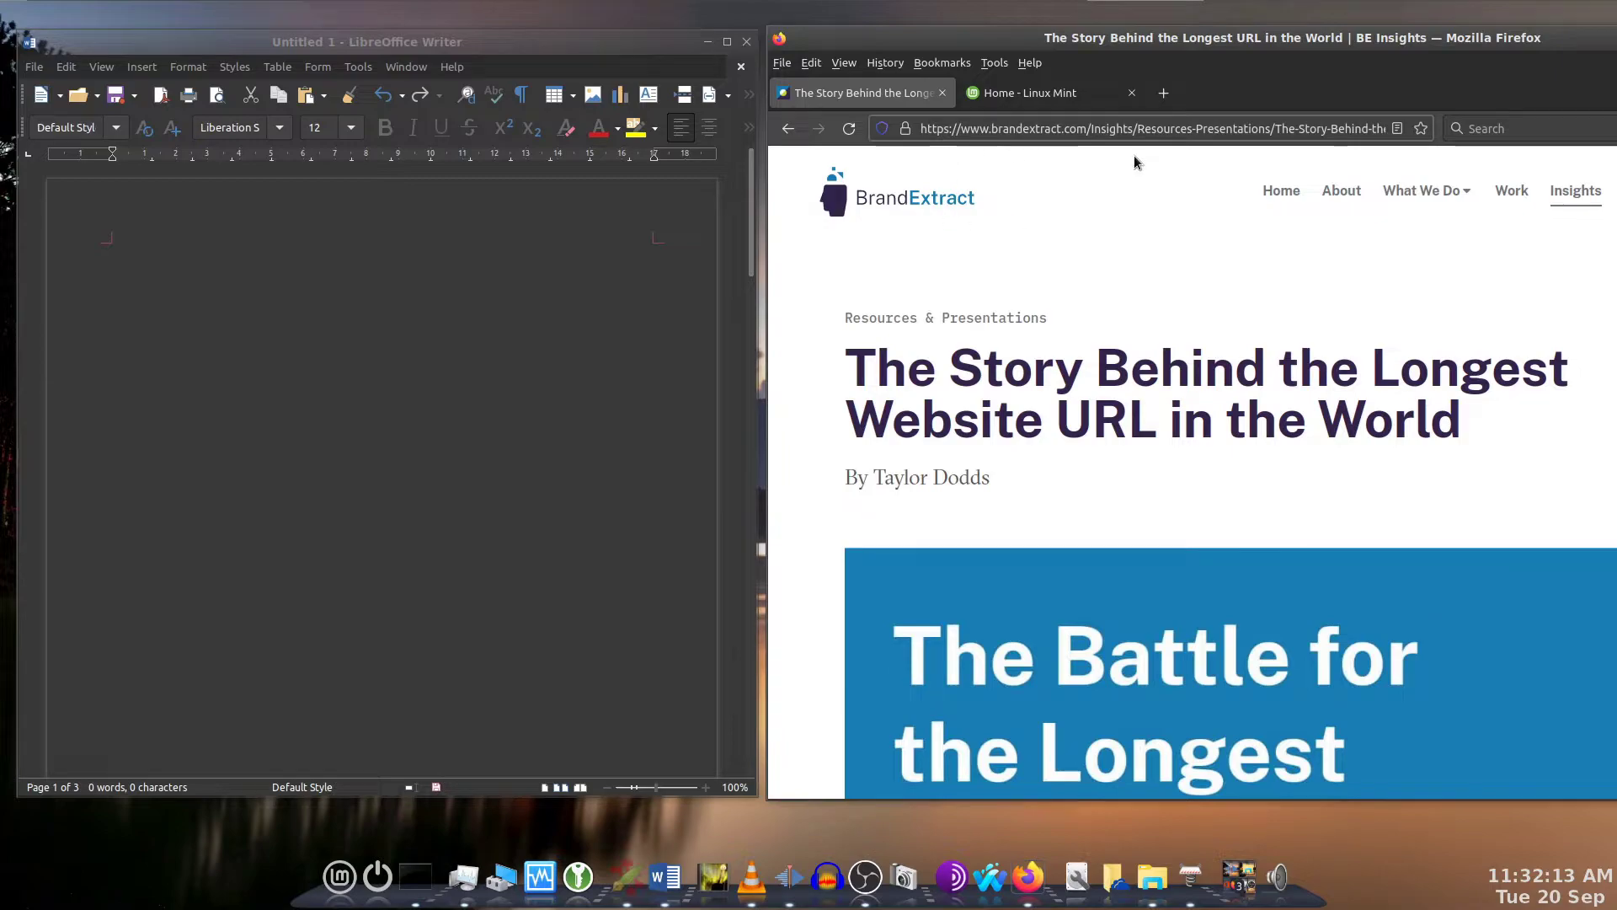
Paste the article's web address into the document with Ctrl+V
click(1015, 127)
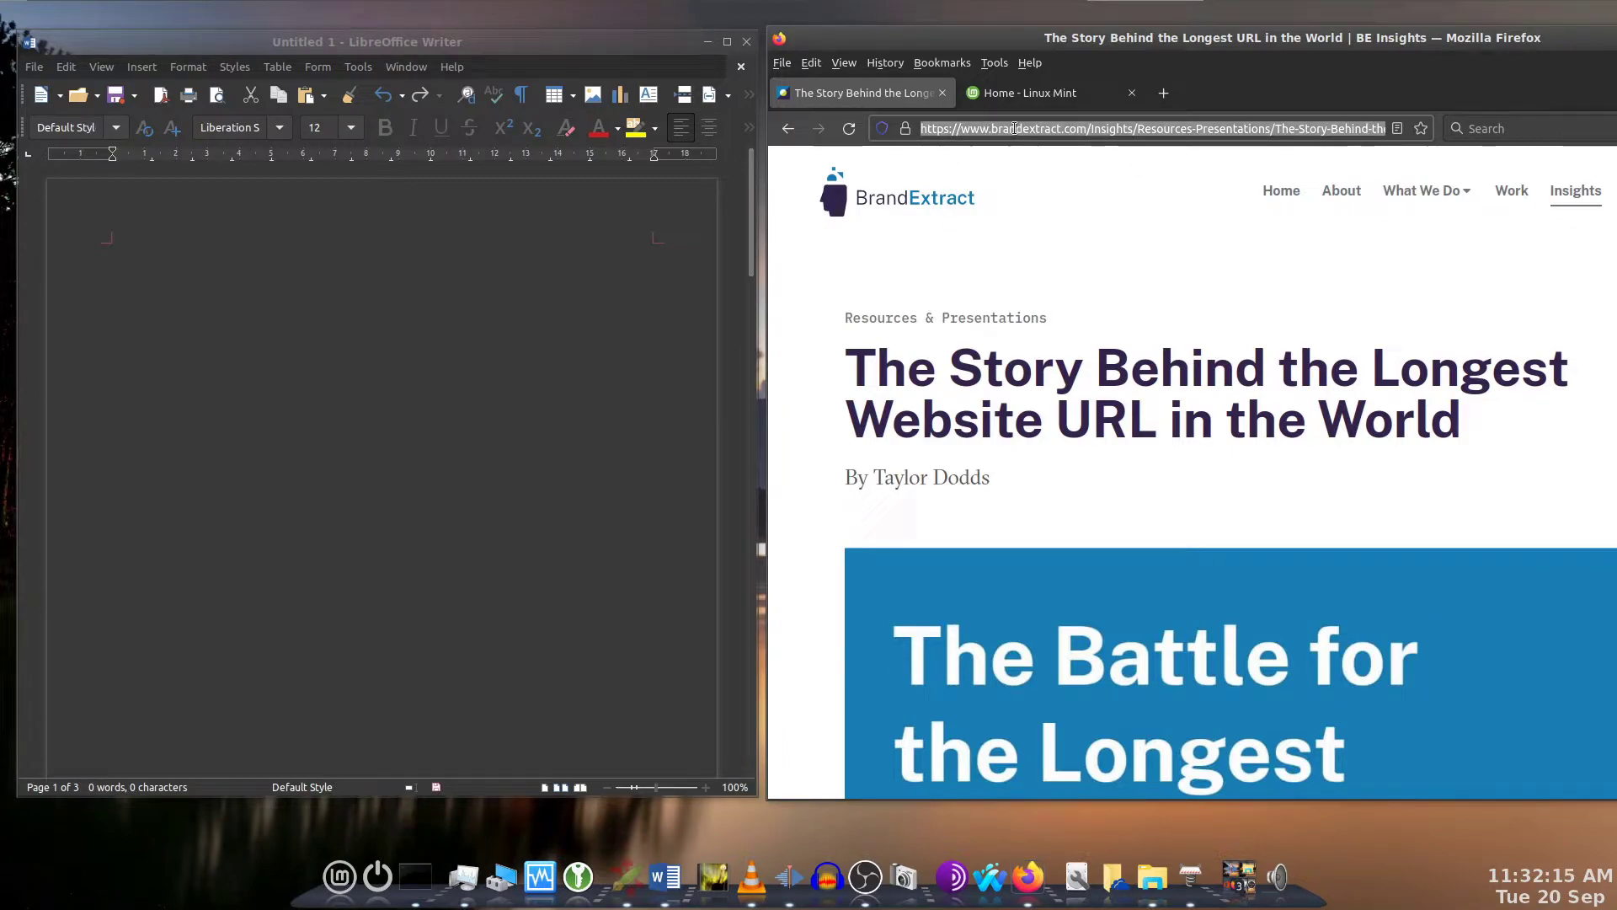
click(369, 280)
key(ctrl+v)
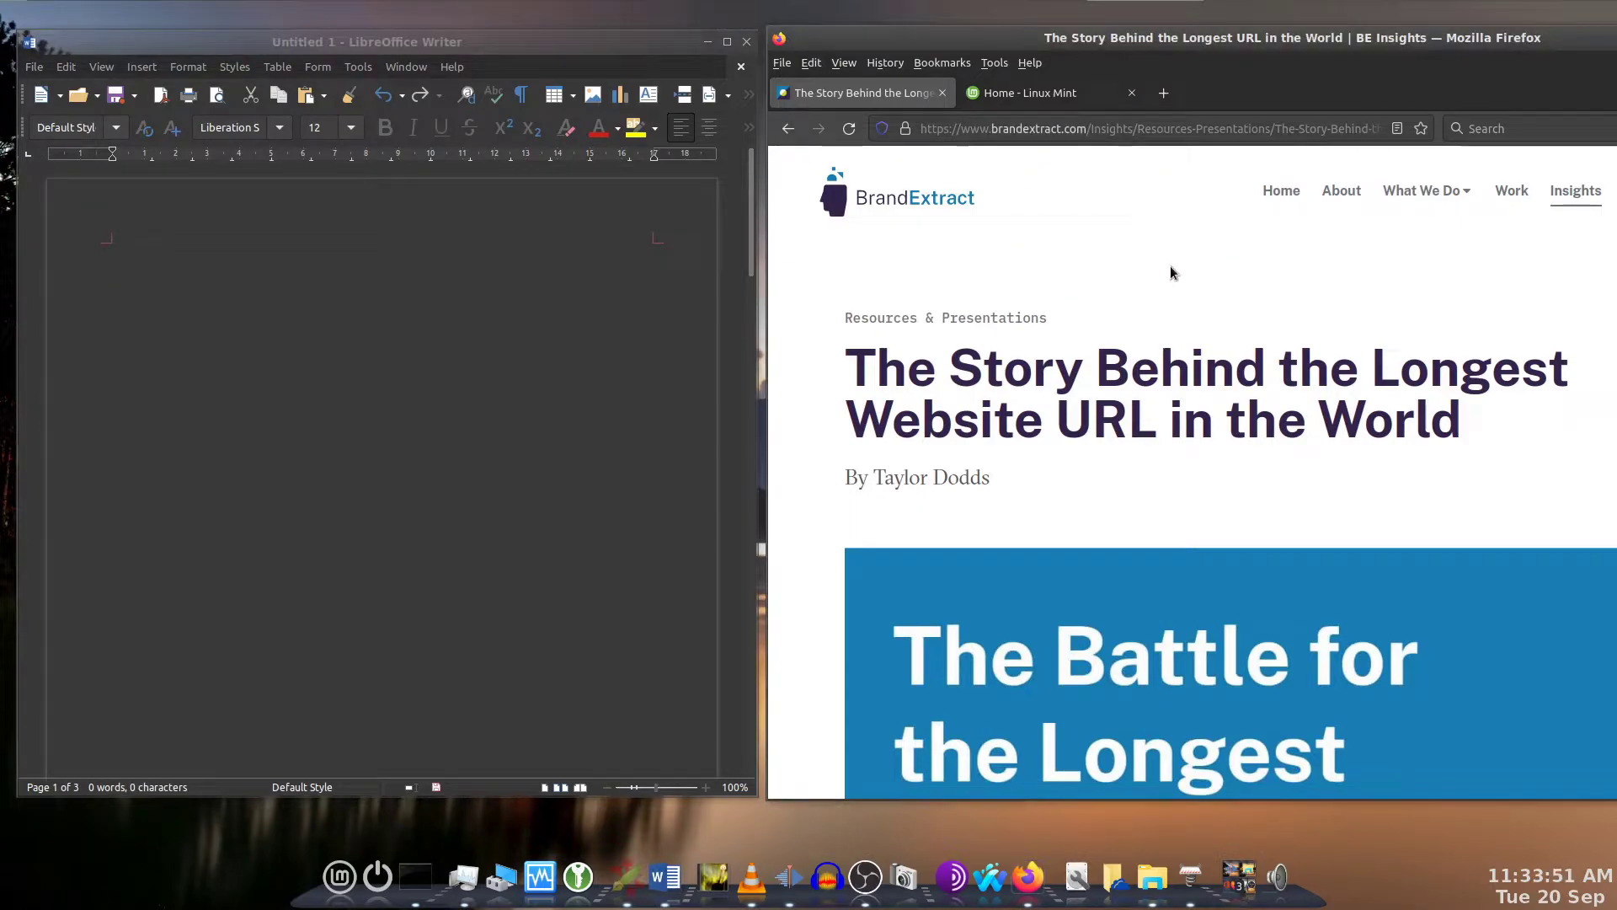
click(1159, 128)
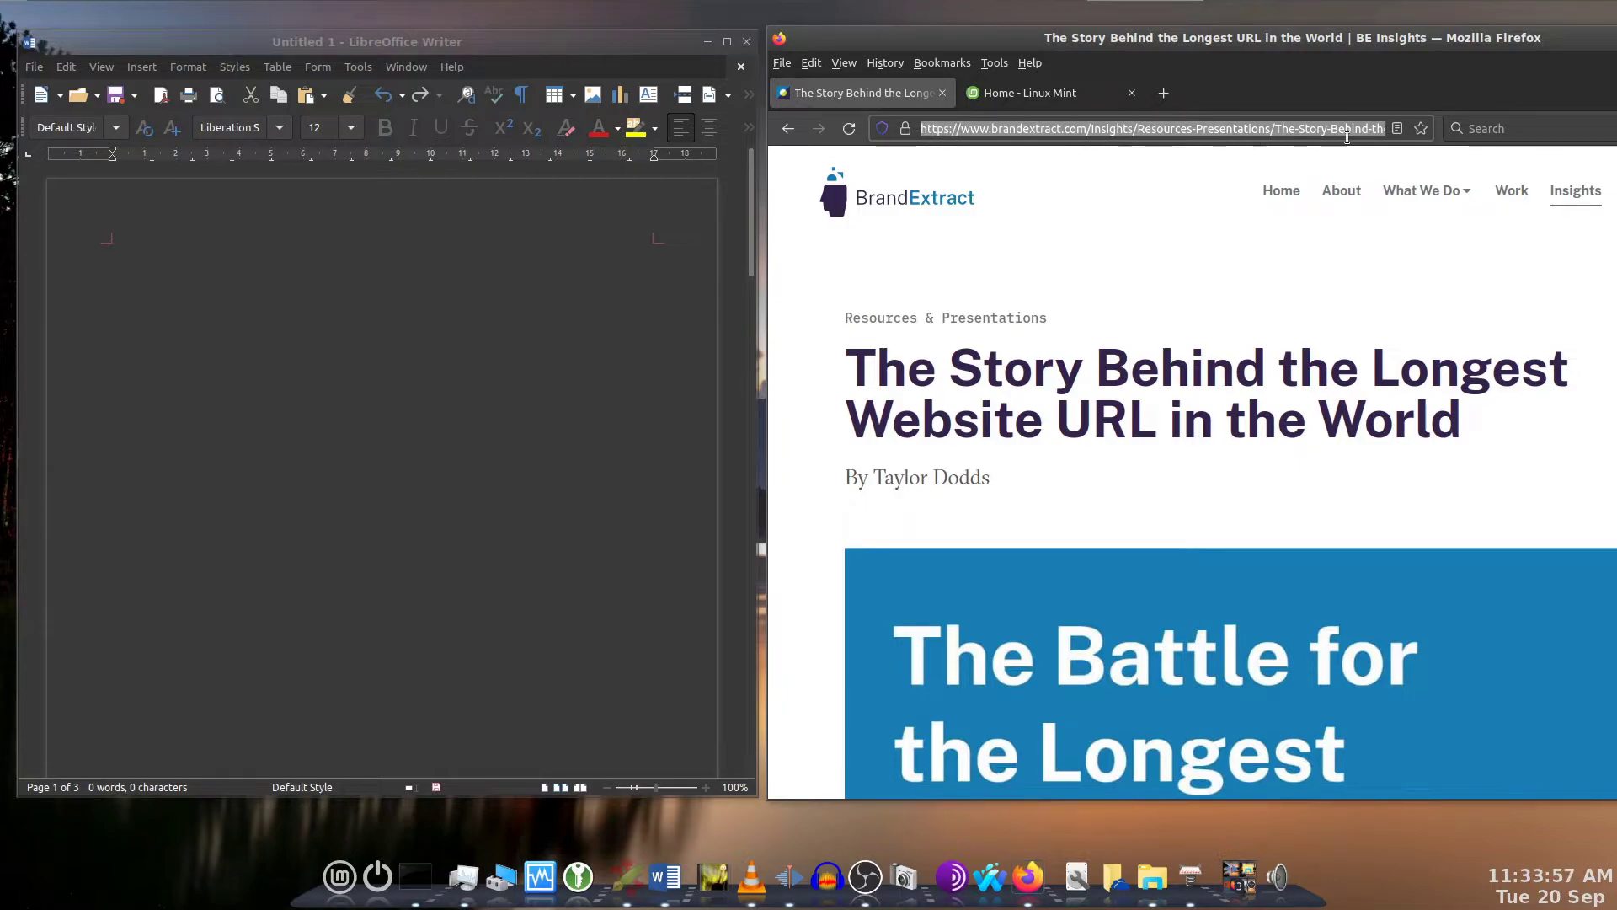
click(166, 305)
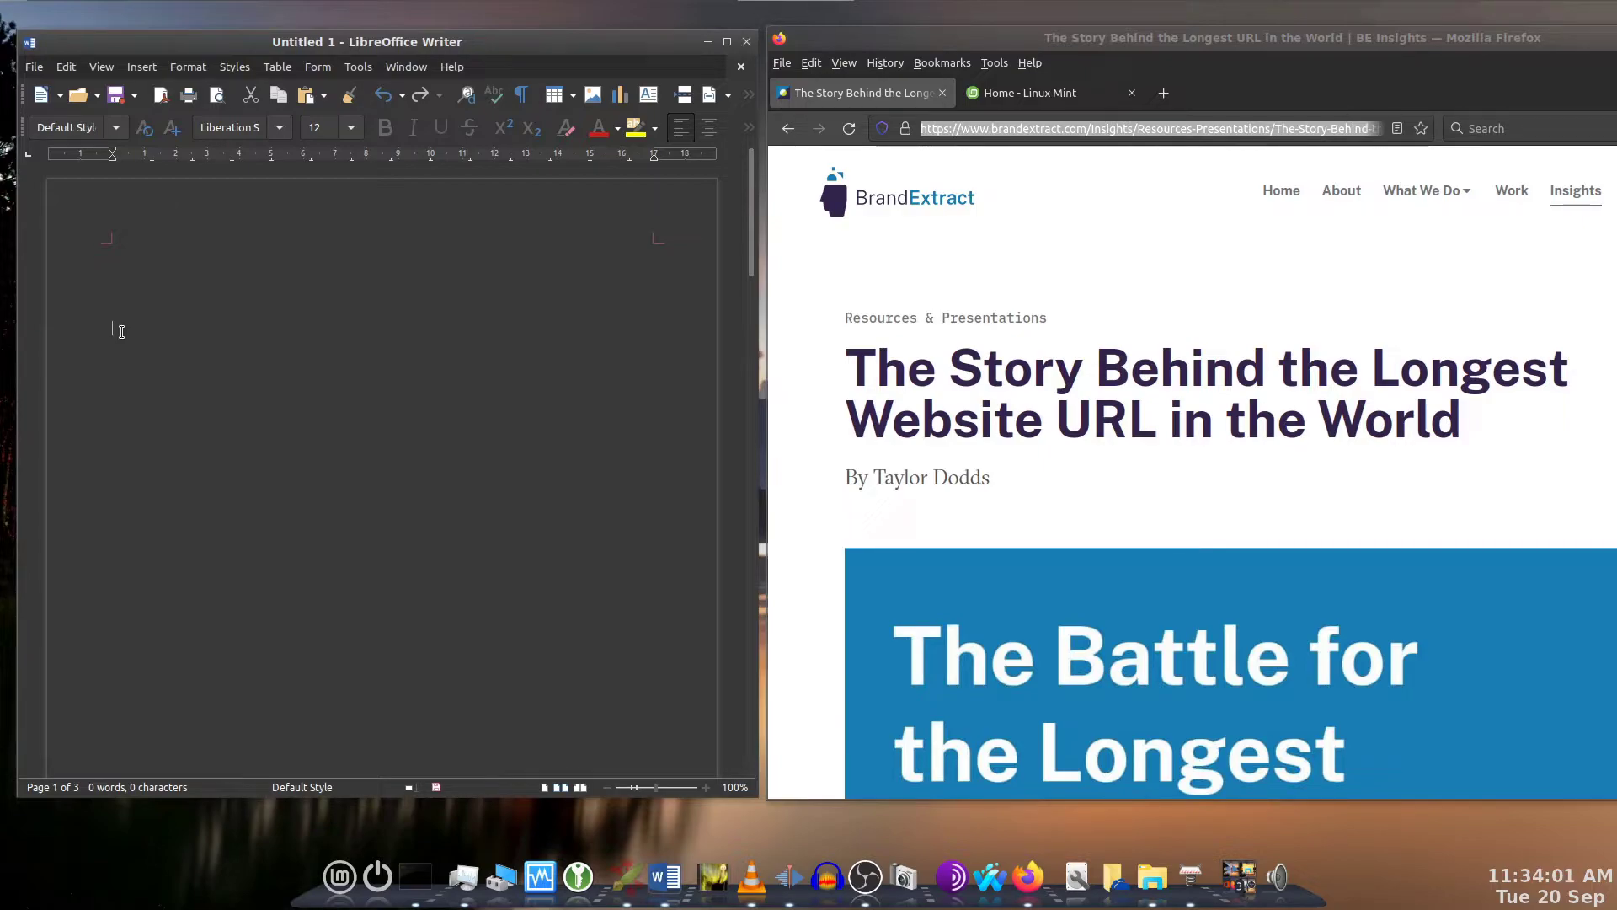
drag(142, 329, 202, 380)
click(142, 324)
Middle-click paste 'The Story Behind' twice and the article's web address below
drag(843, 367, 1266, 375)
key(ctrl+c)
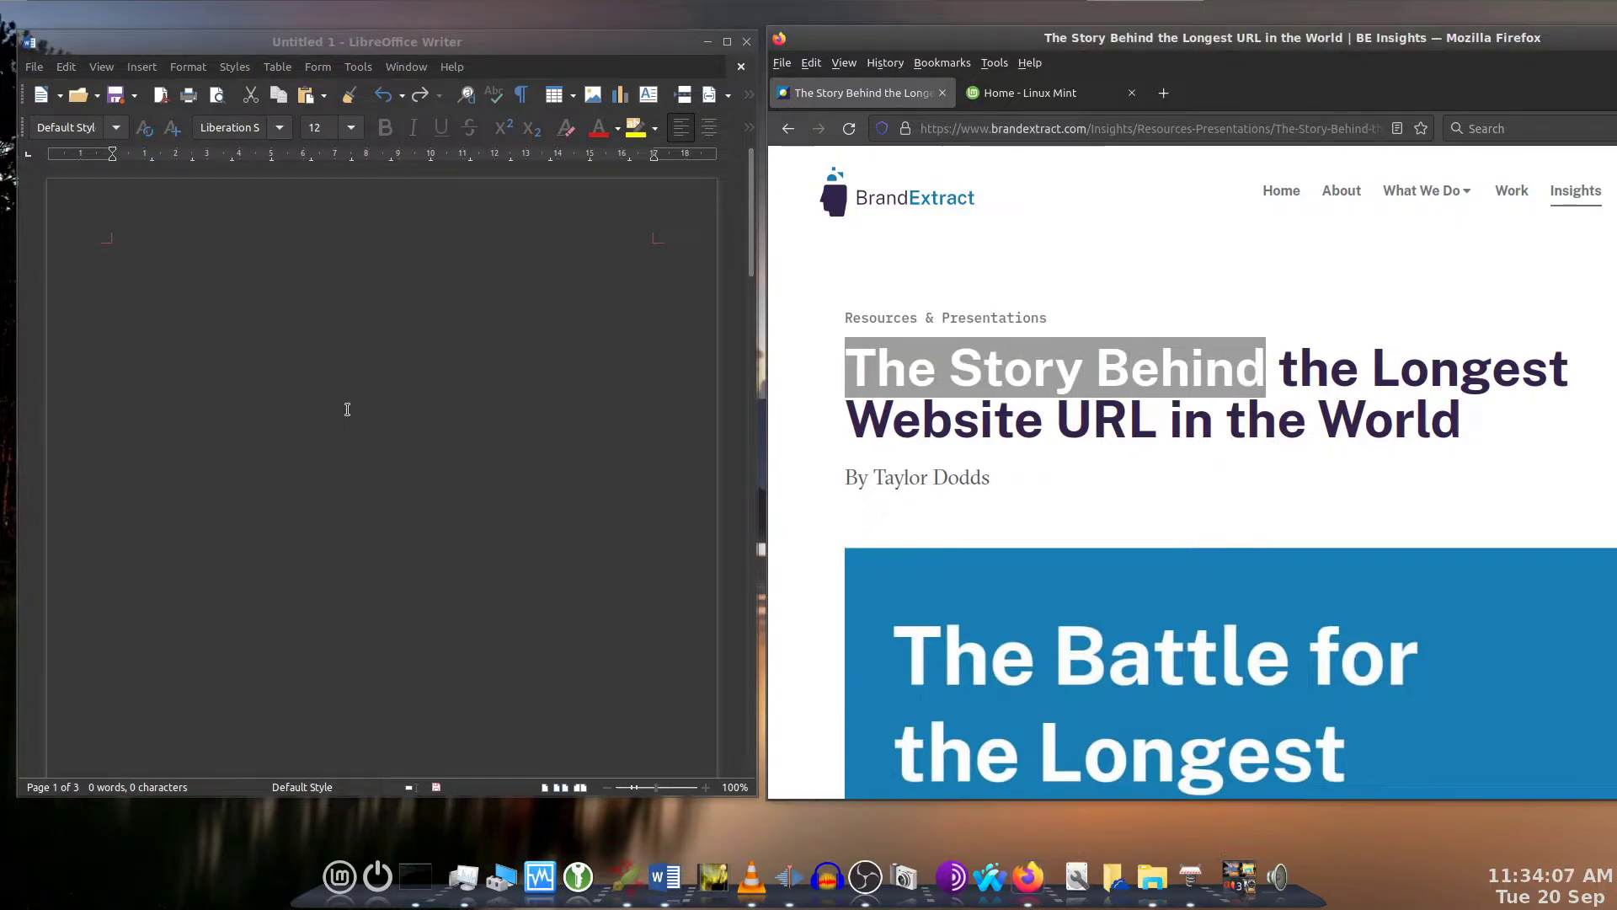
middle_click(347, 408)
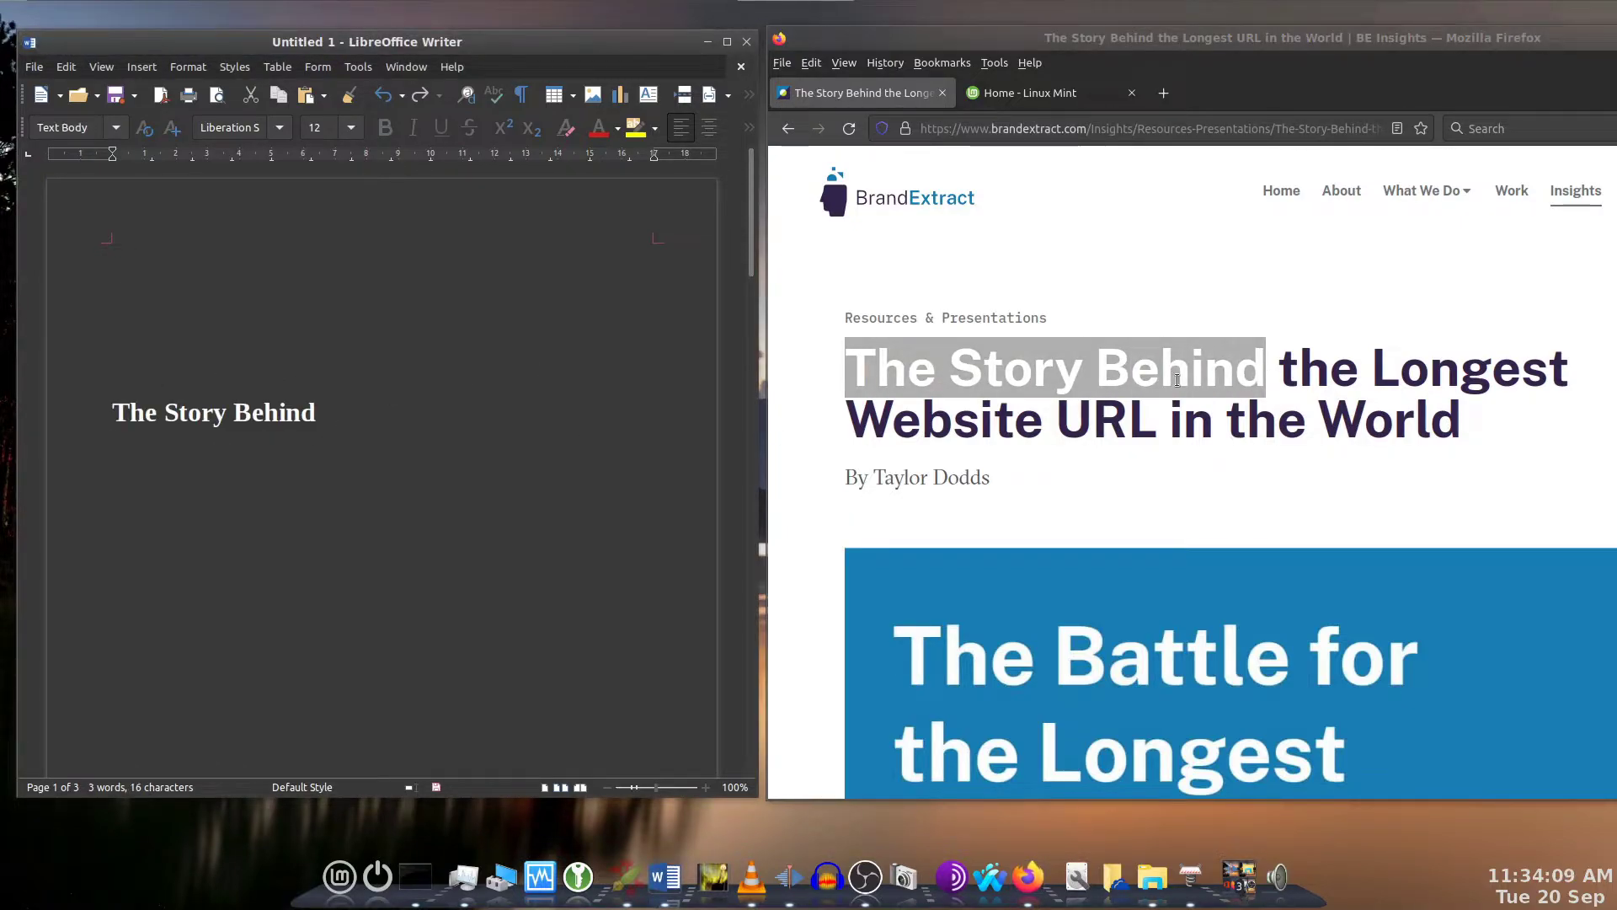
click(1113, 253)
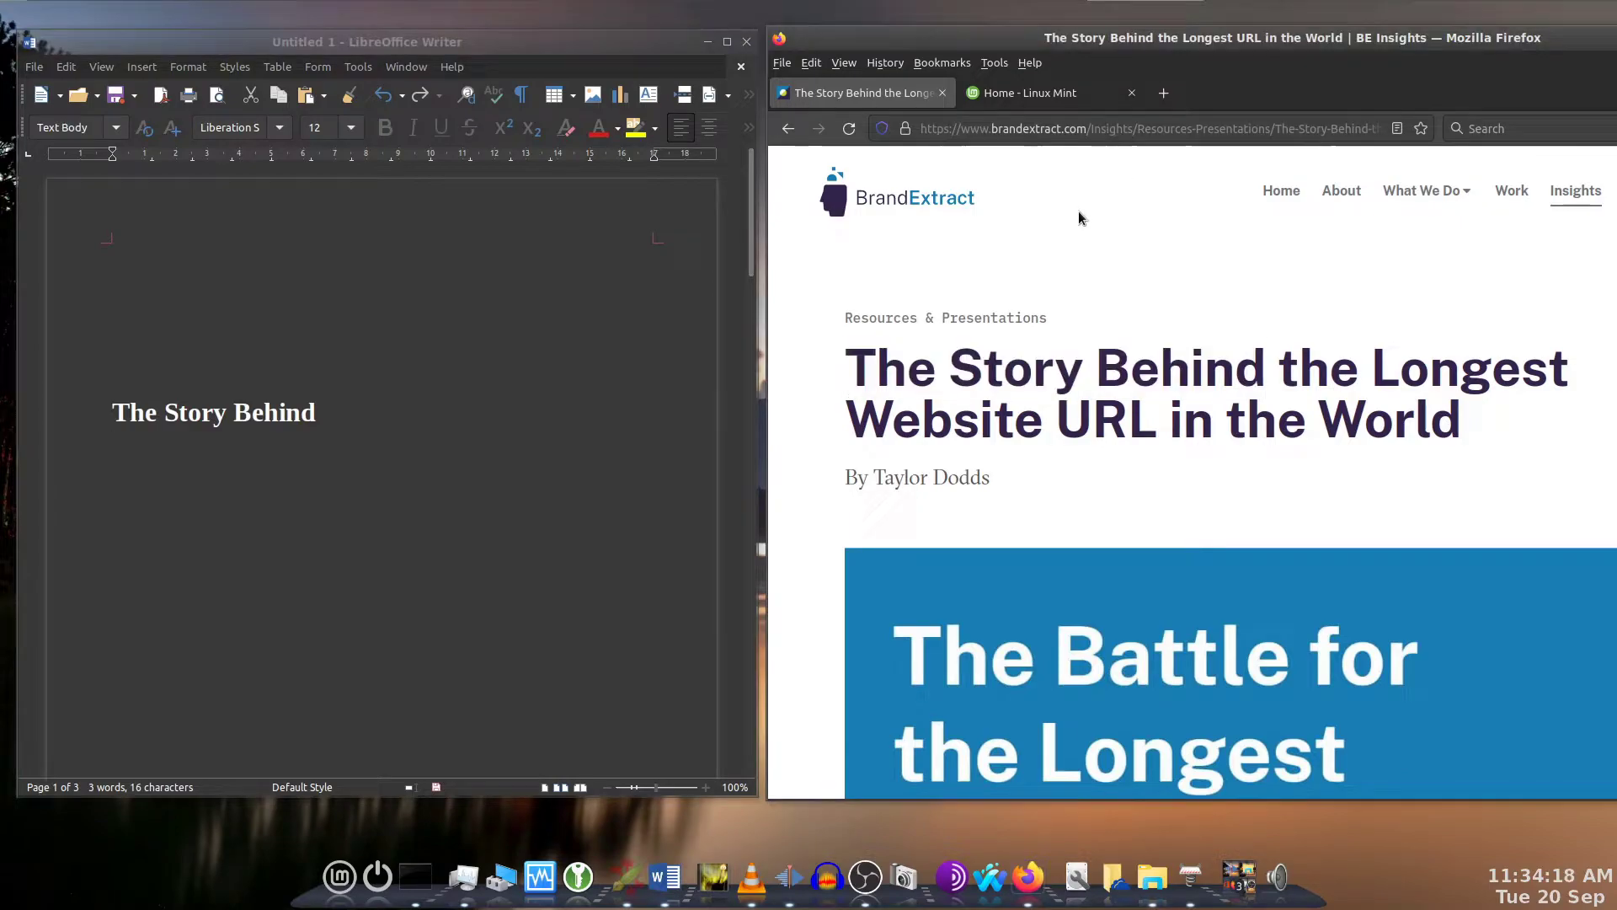
click(1102, 129)
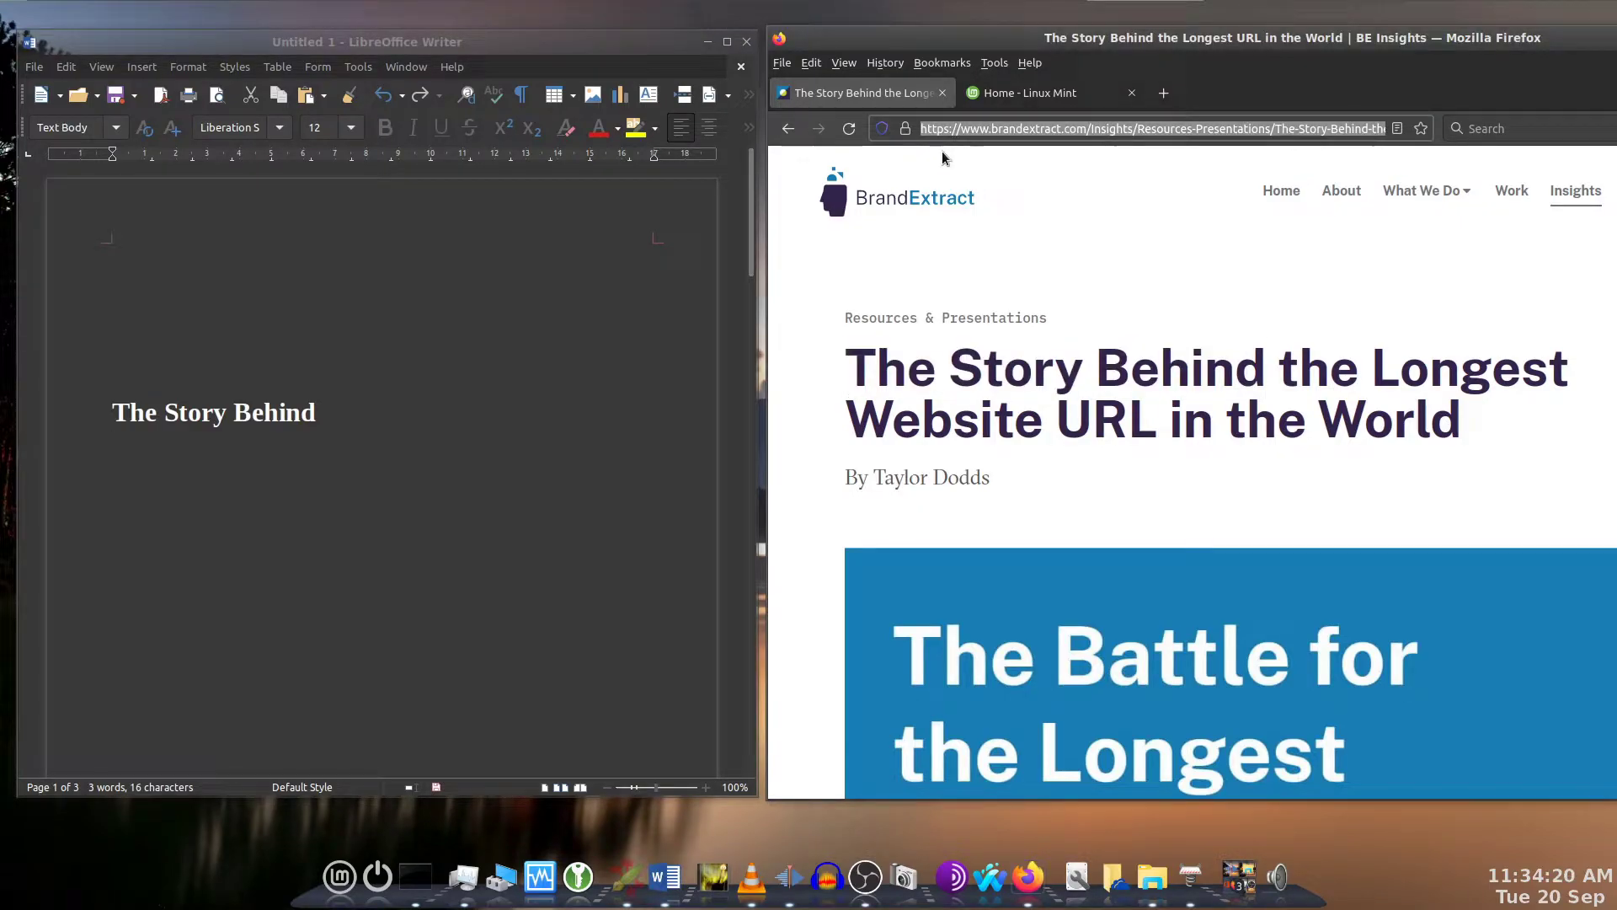
middle_click(355, 299)
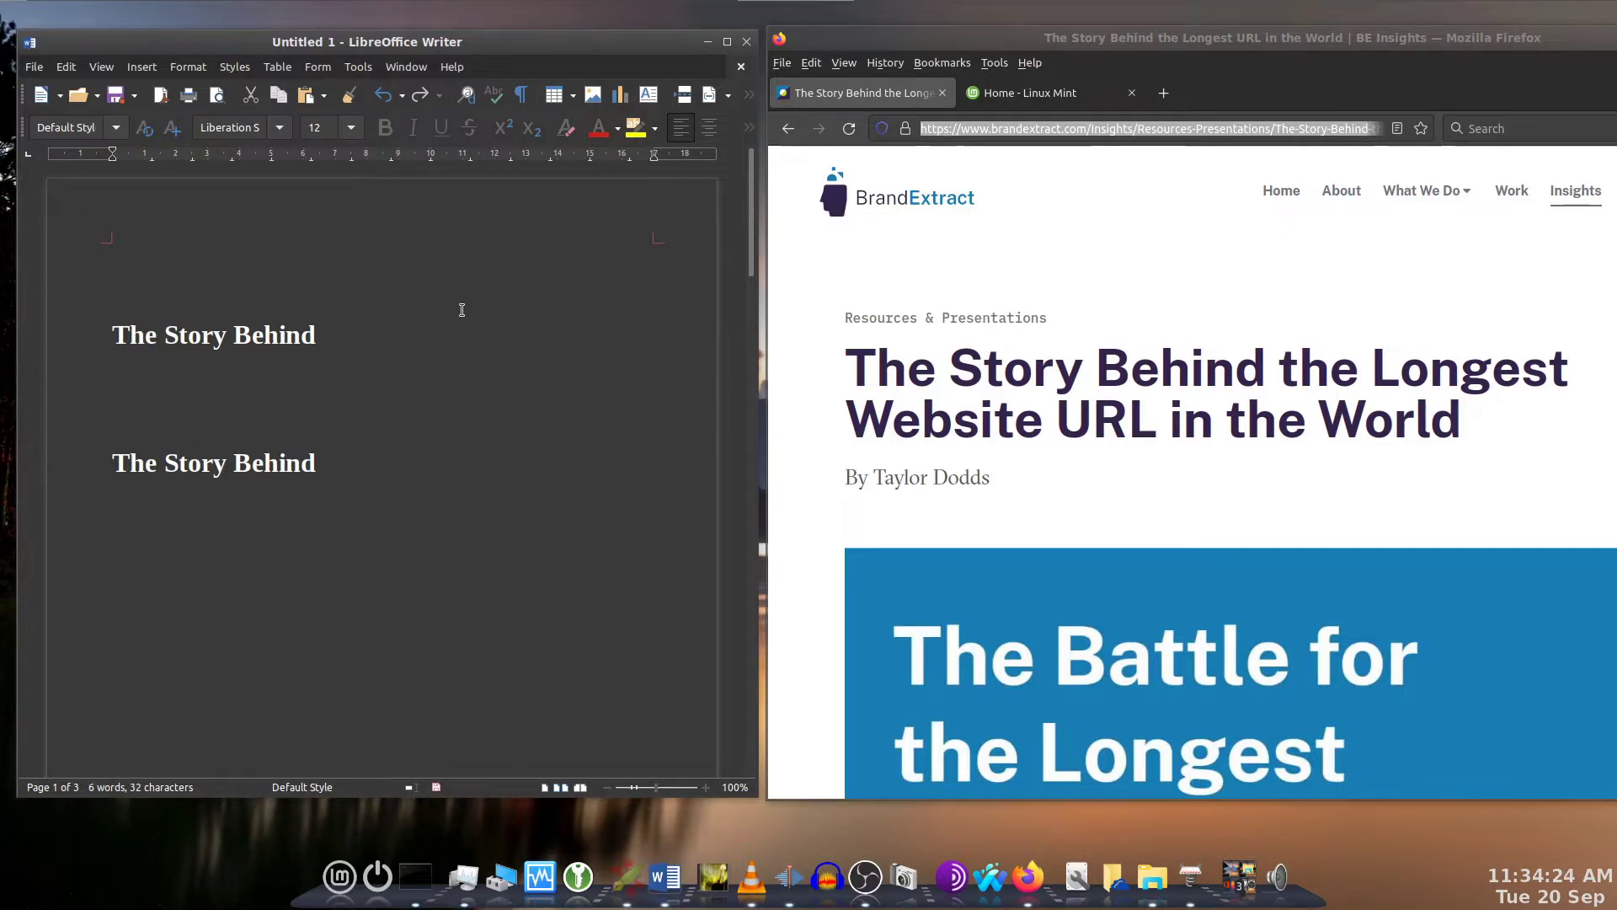
click(1144, 253)
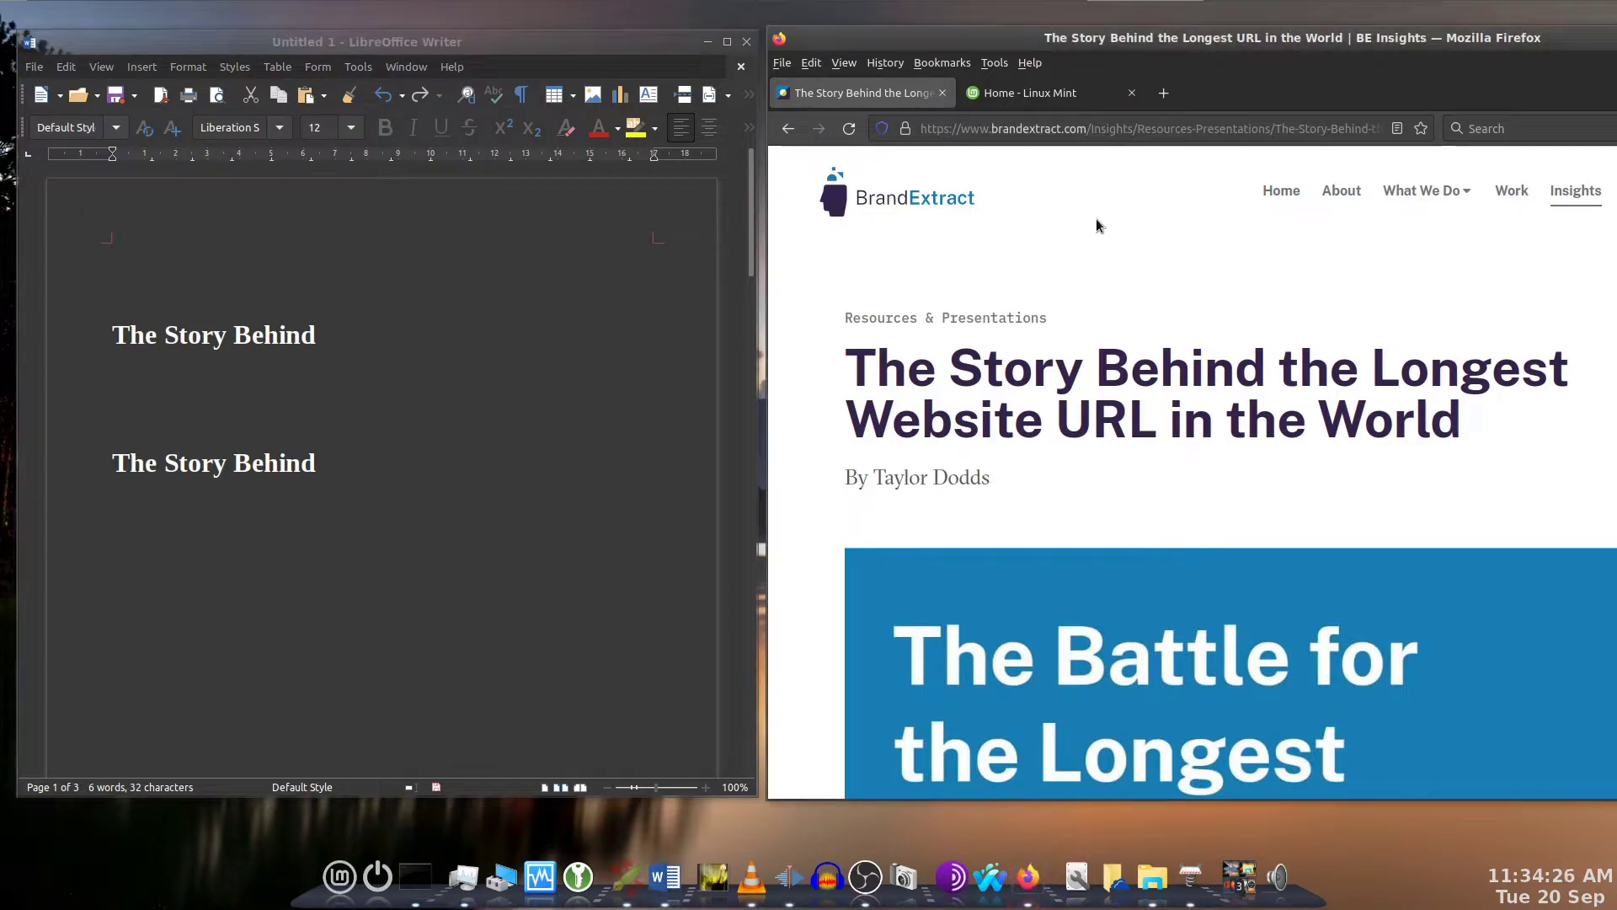
click(1056, 130)
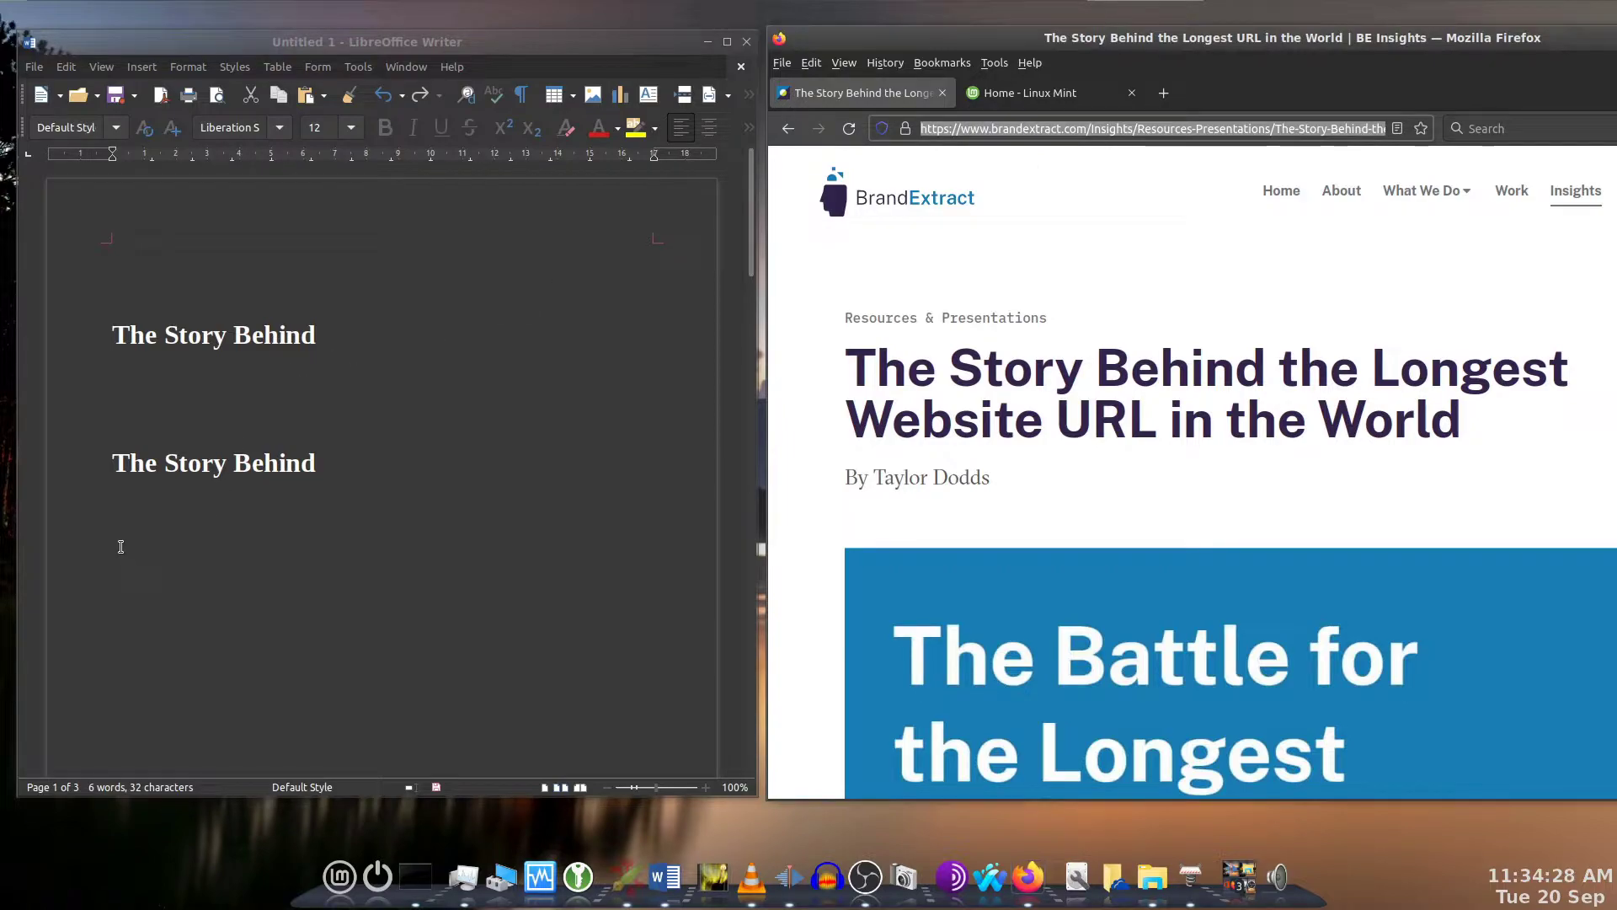
middle_click(217, 508)
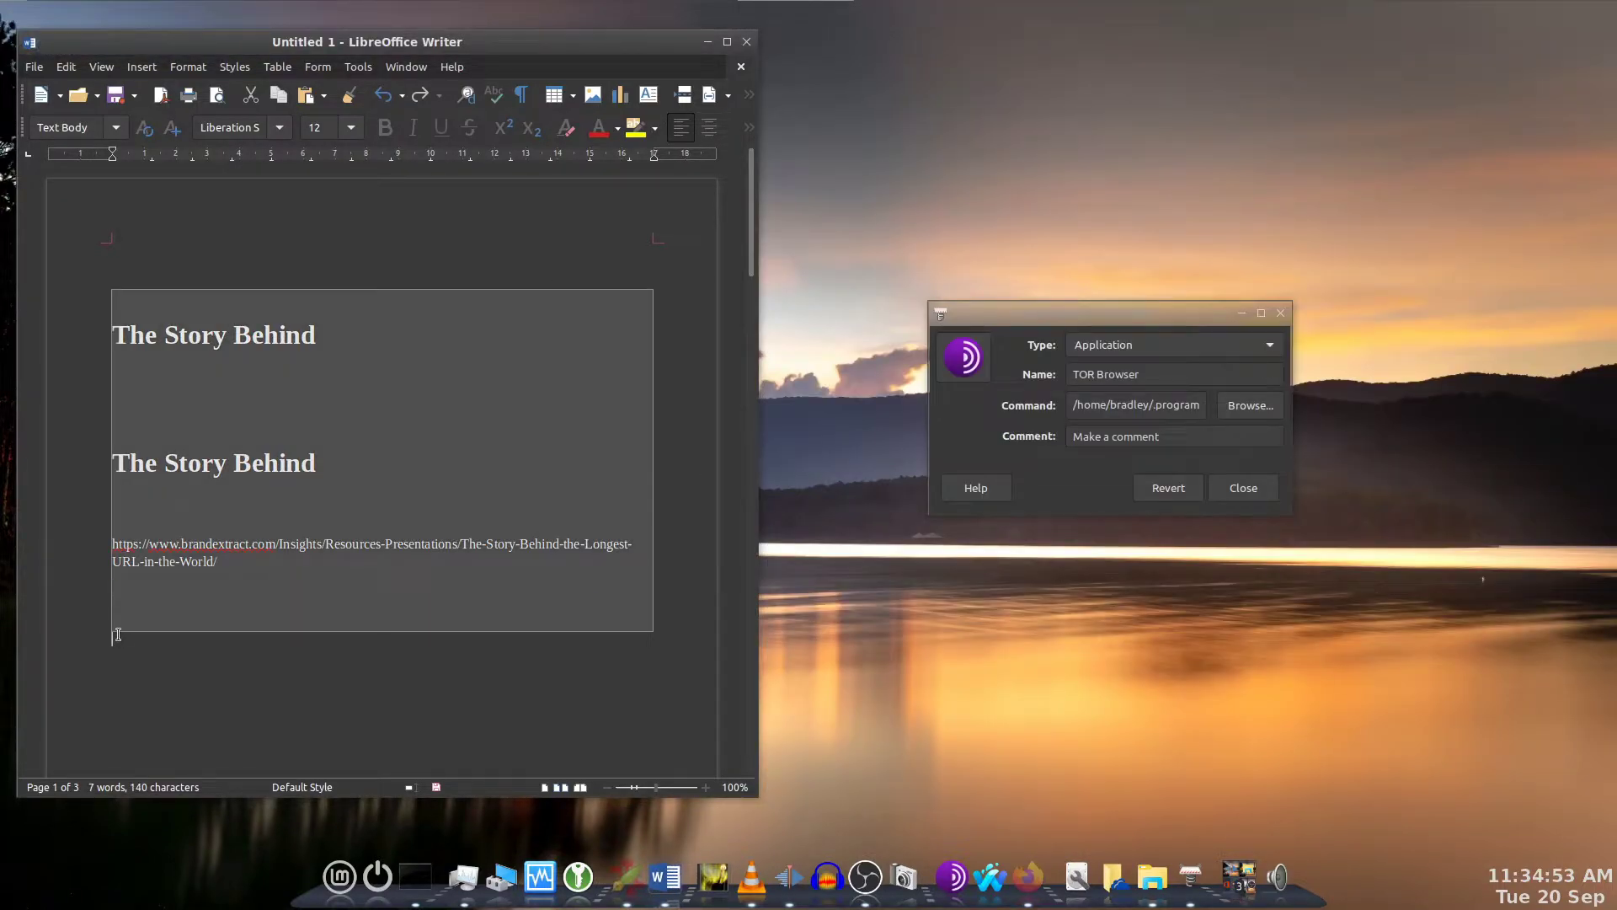
Clear the document and copy the Tor Browser command path from Launcher Properties
key(ctrl+a)
key(Delete)
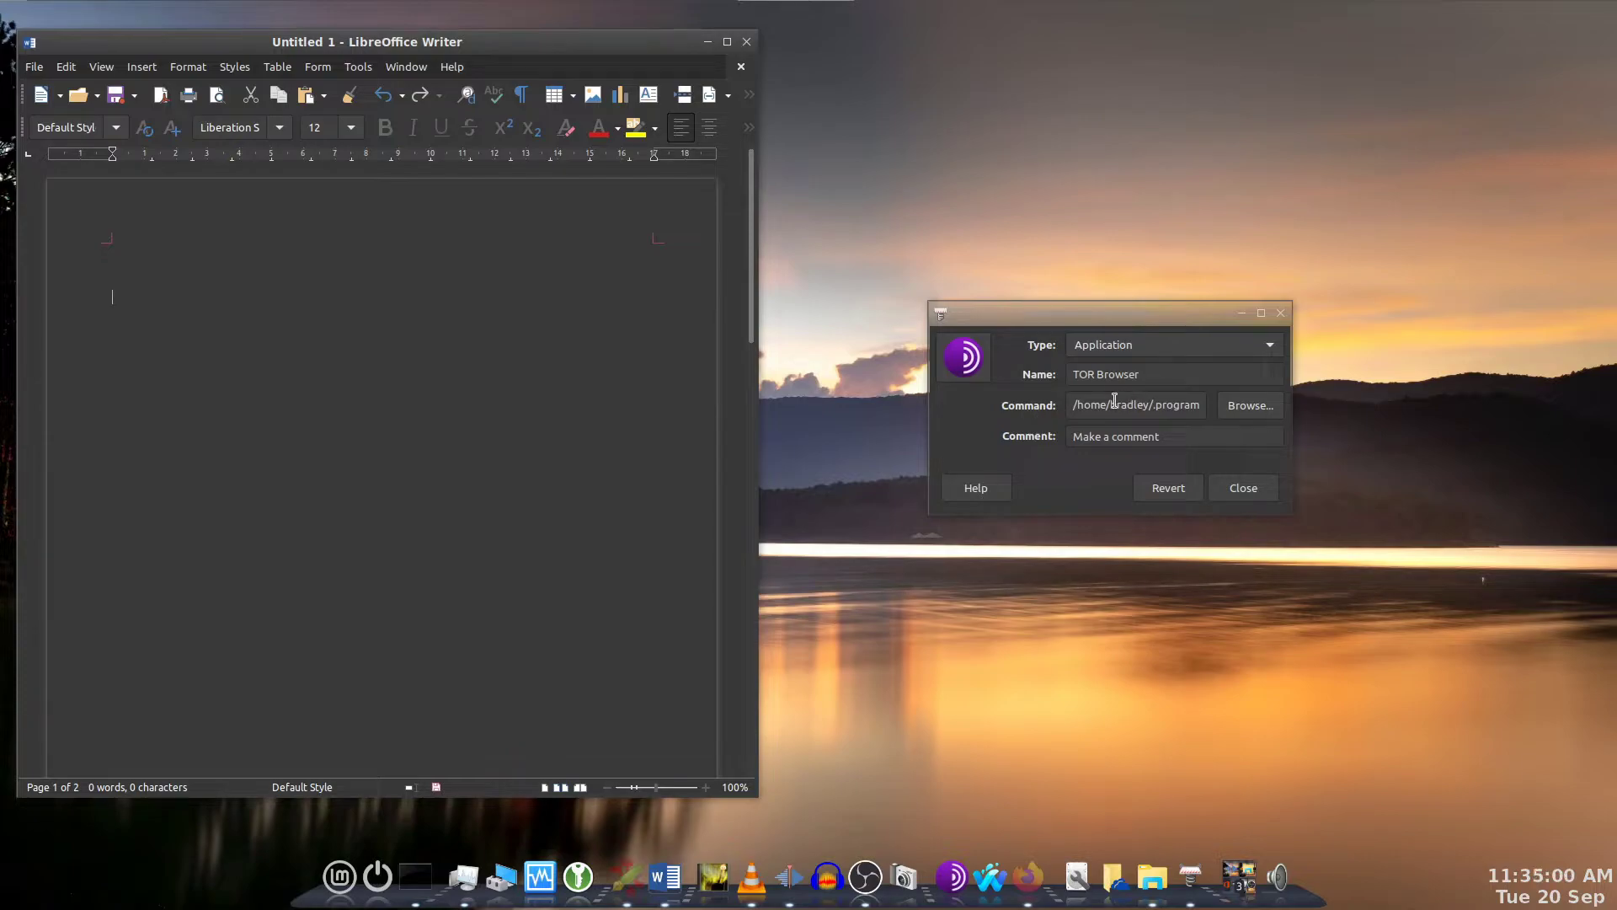
drag(1112, 404, 1210, 404)
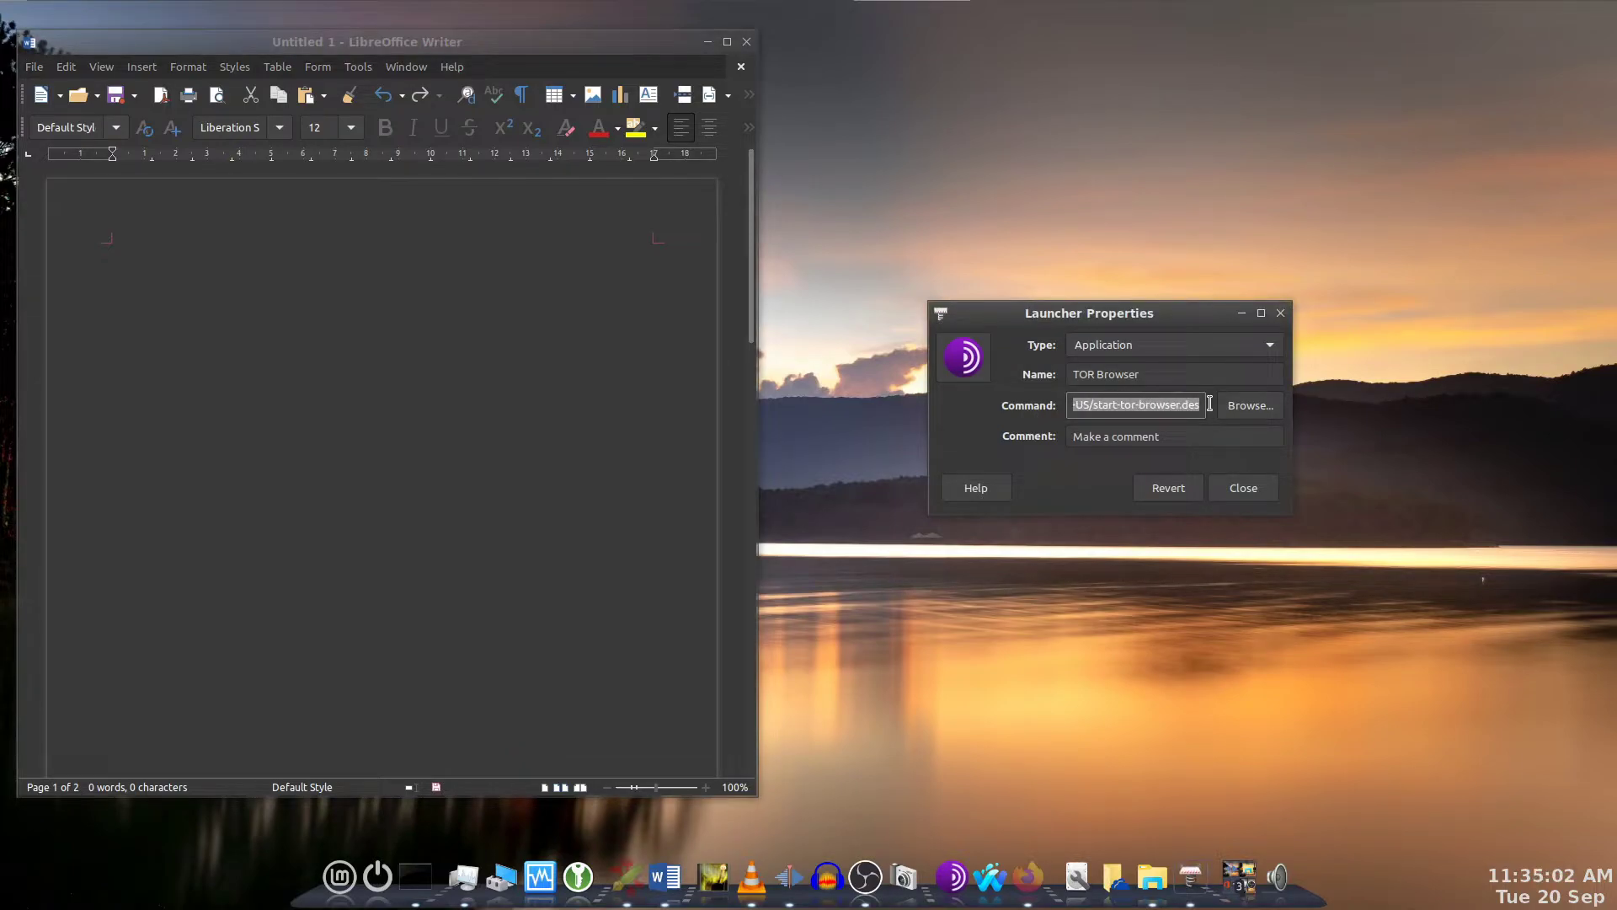
click(1164, 405)
triple_click(1115, 405)
key(Home)
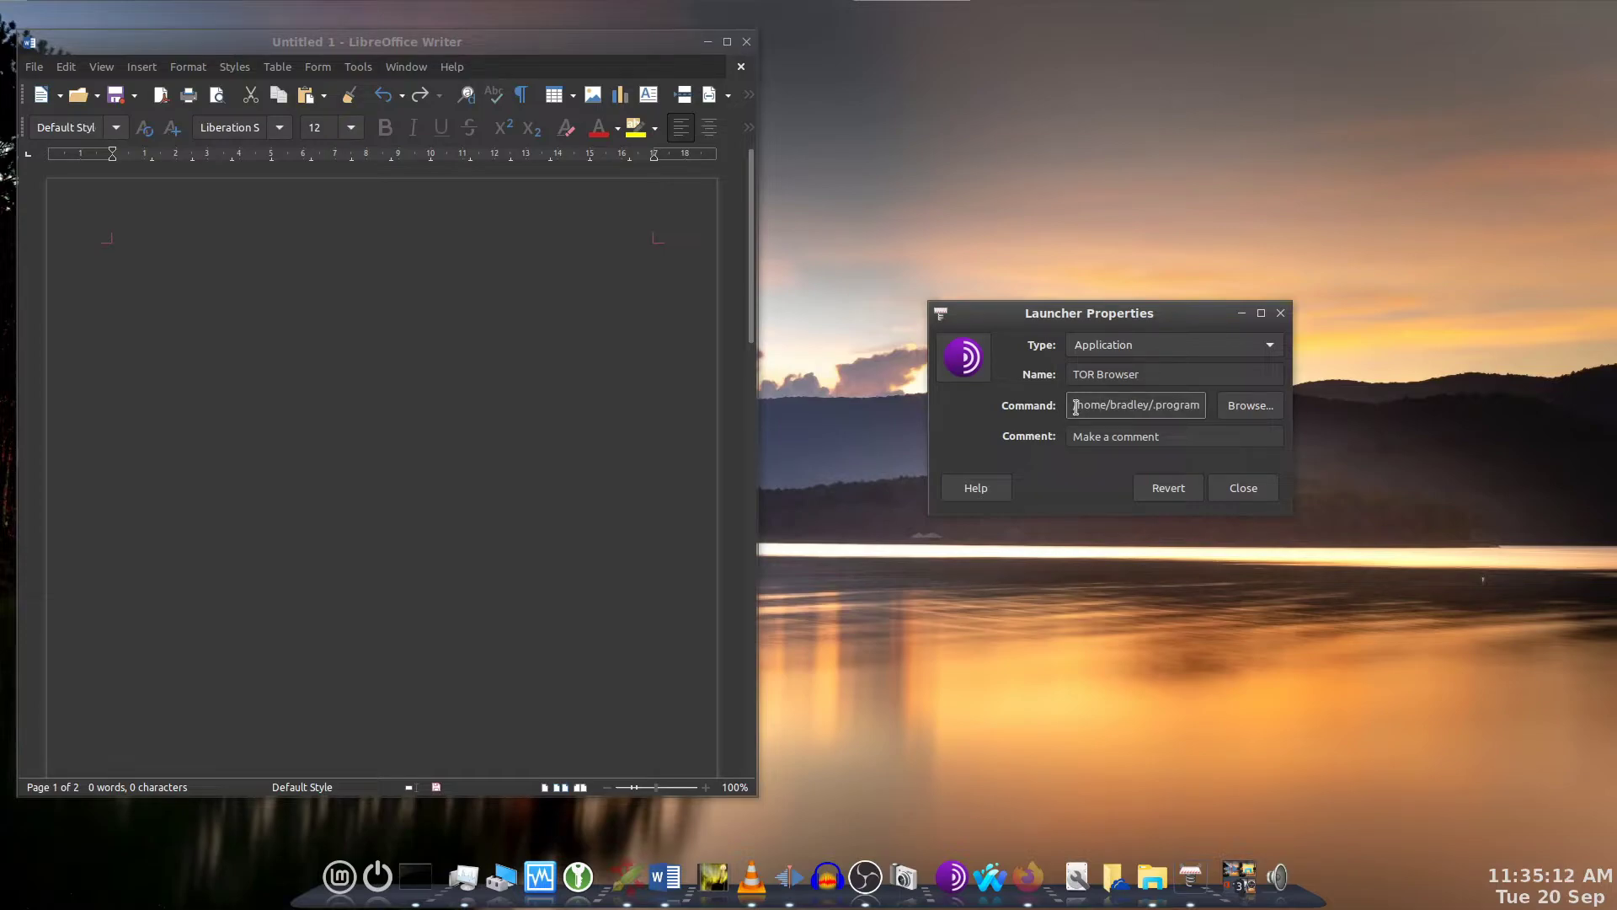
drag(1074, 406, 1217, 407)
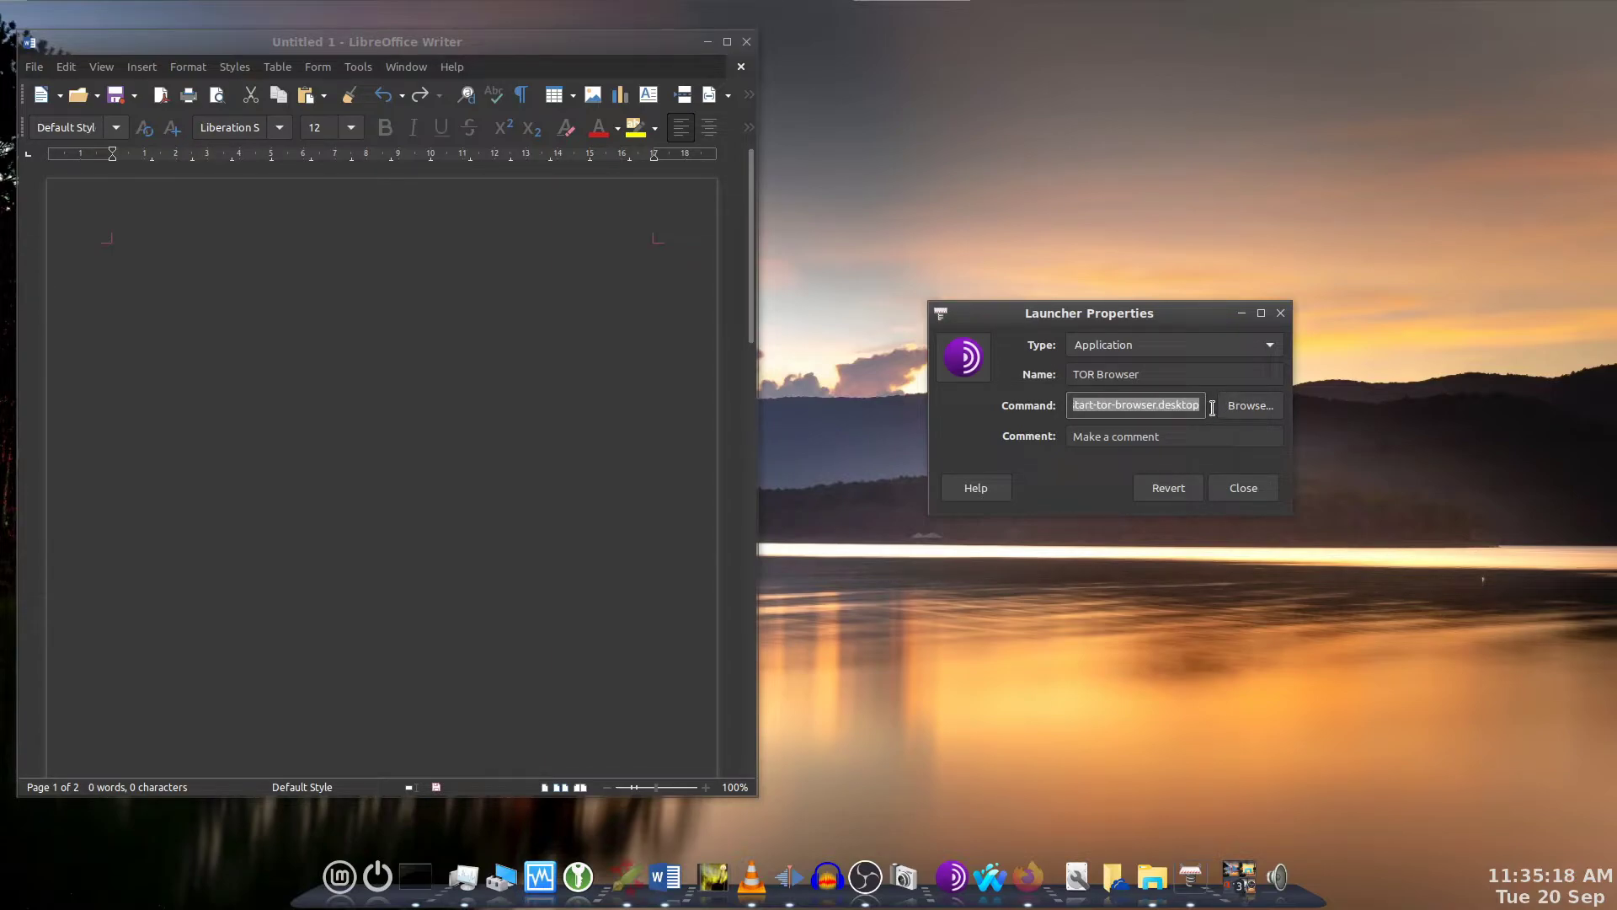
key(ctrl+c)
Paste the command path, 'Make a comment', and the command path again into Writer
click(223, 307)
key(ctrl+v)
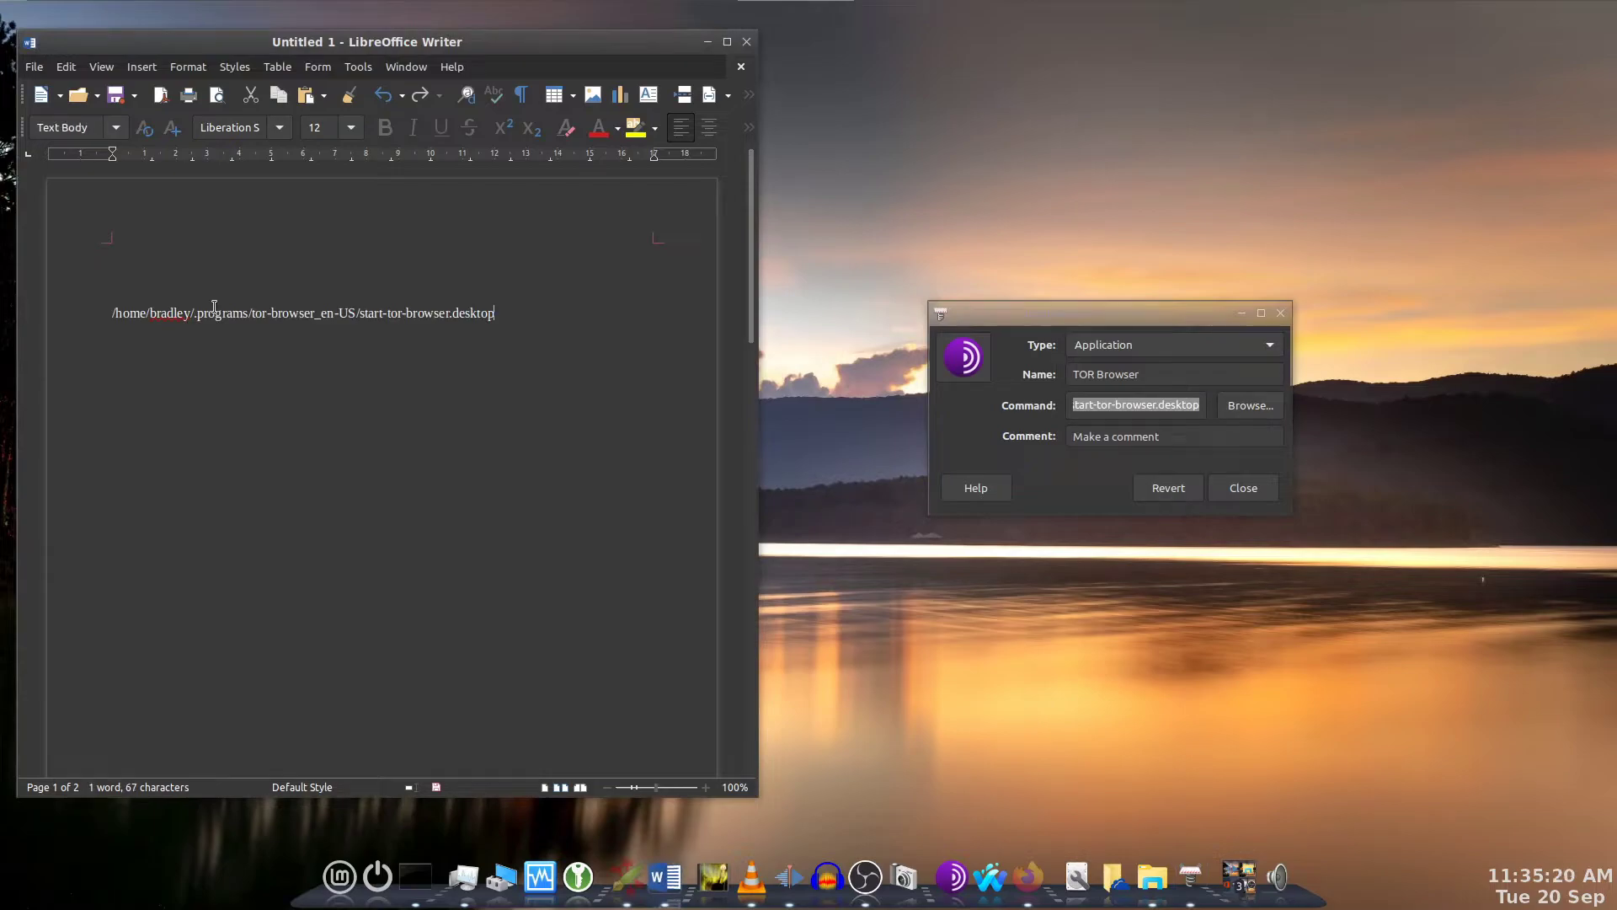
click(1176, 435)
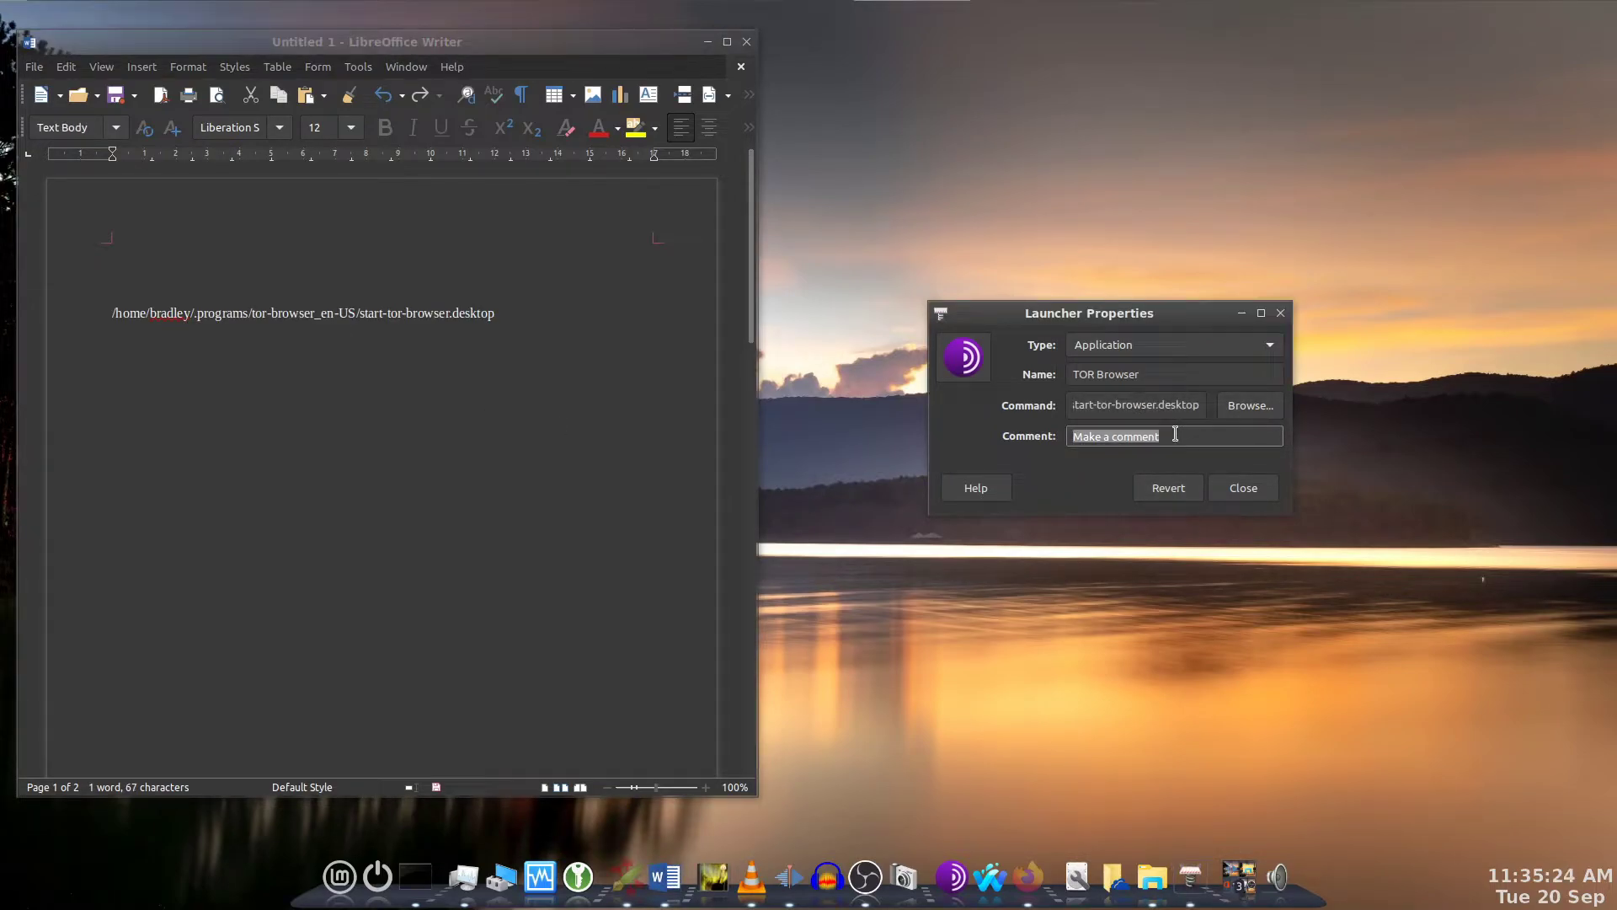
middle_click(136, 351)
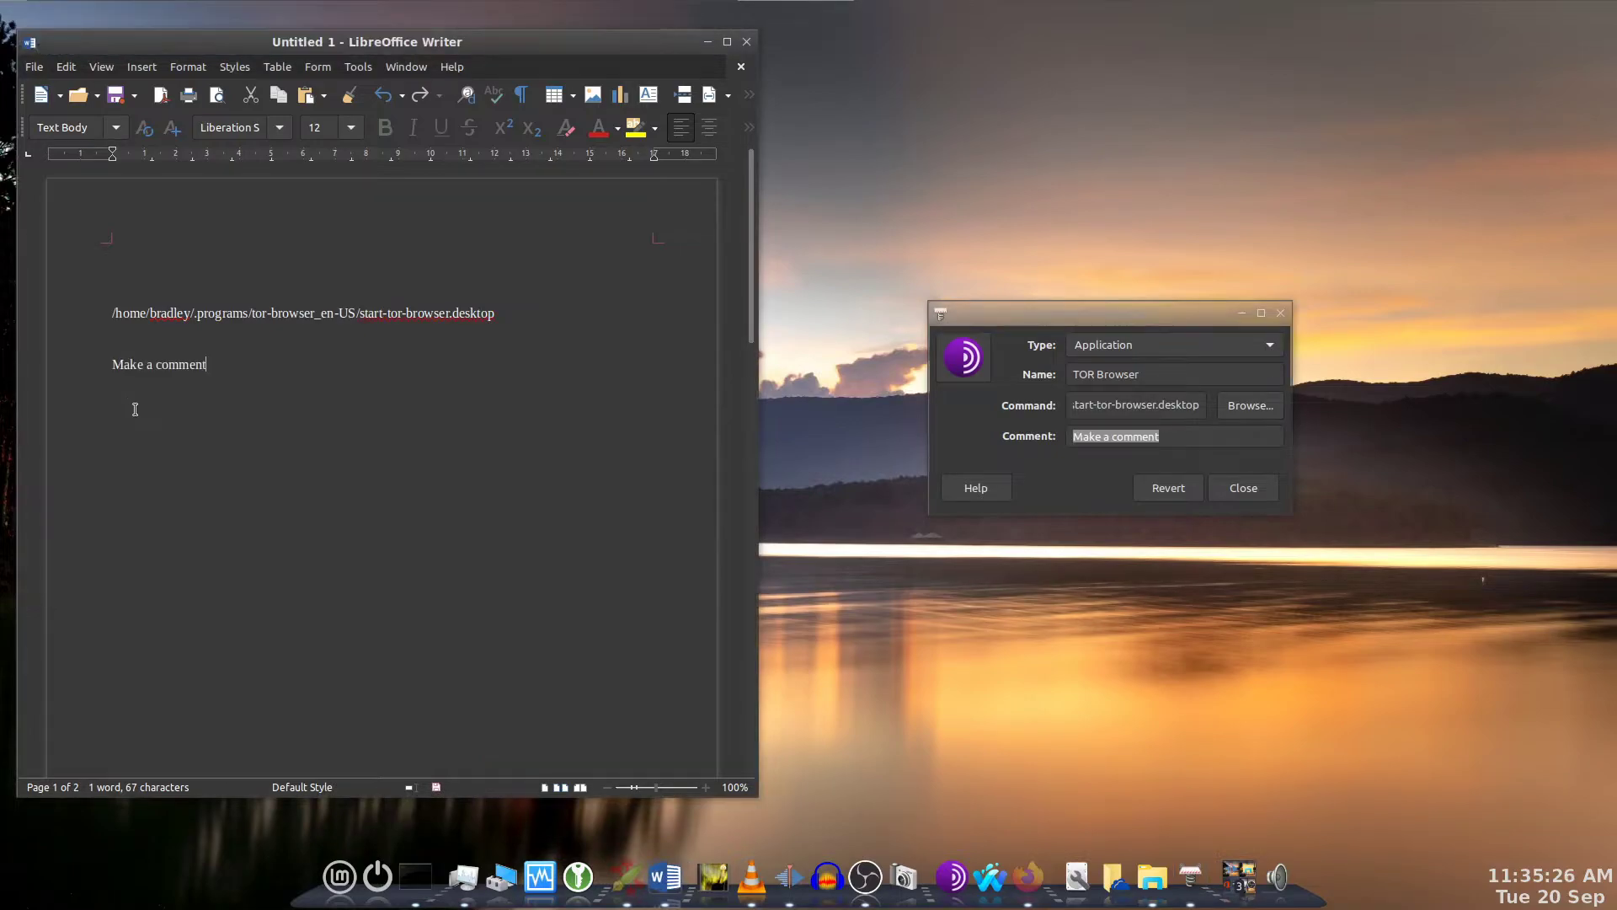
click(1094, 405)
triple_click(1095, 405)
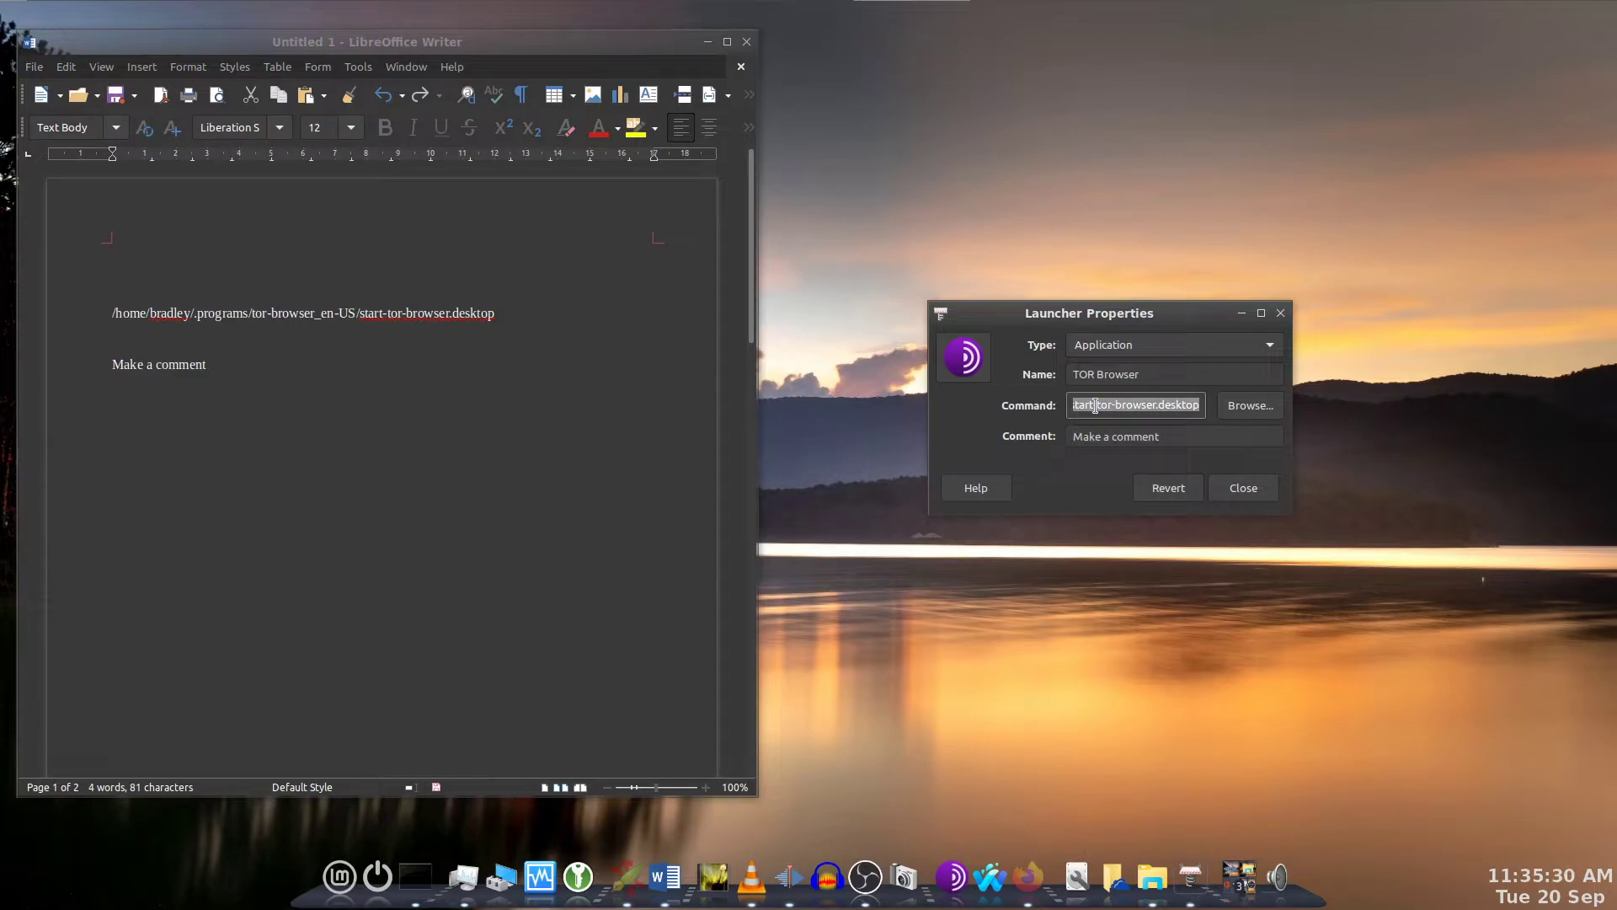
middle_click(140, 430)
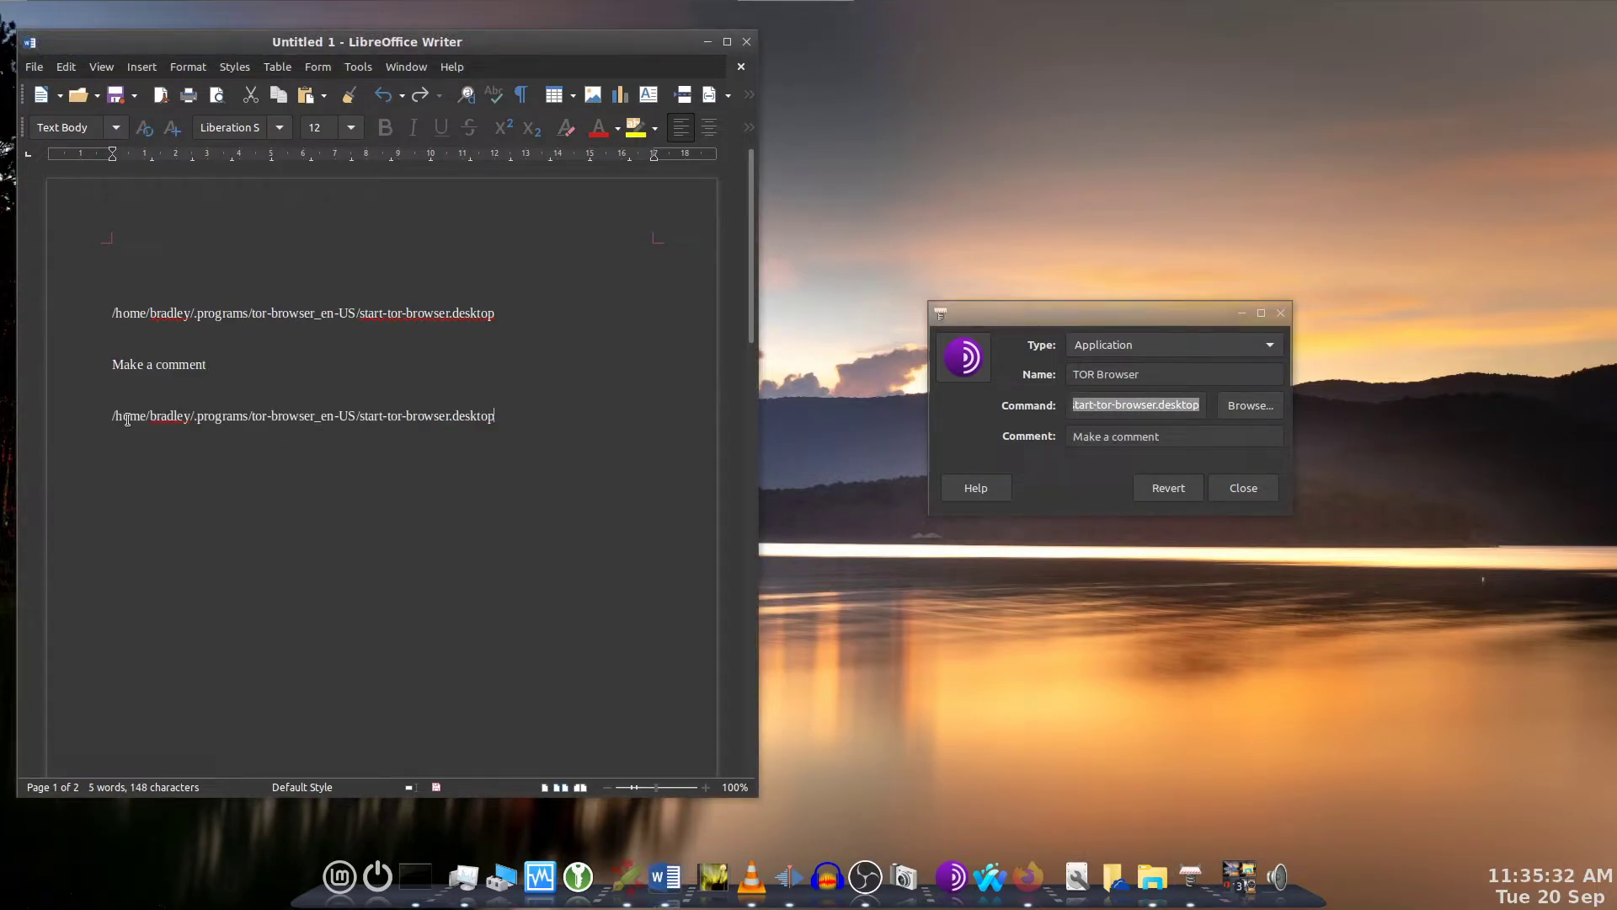
click(1034, 872)
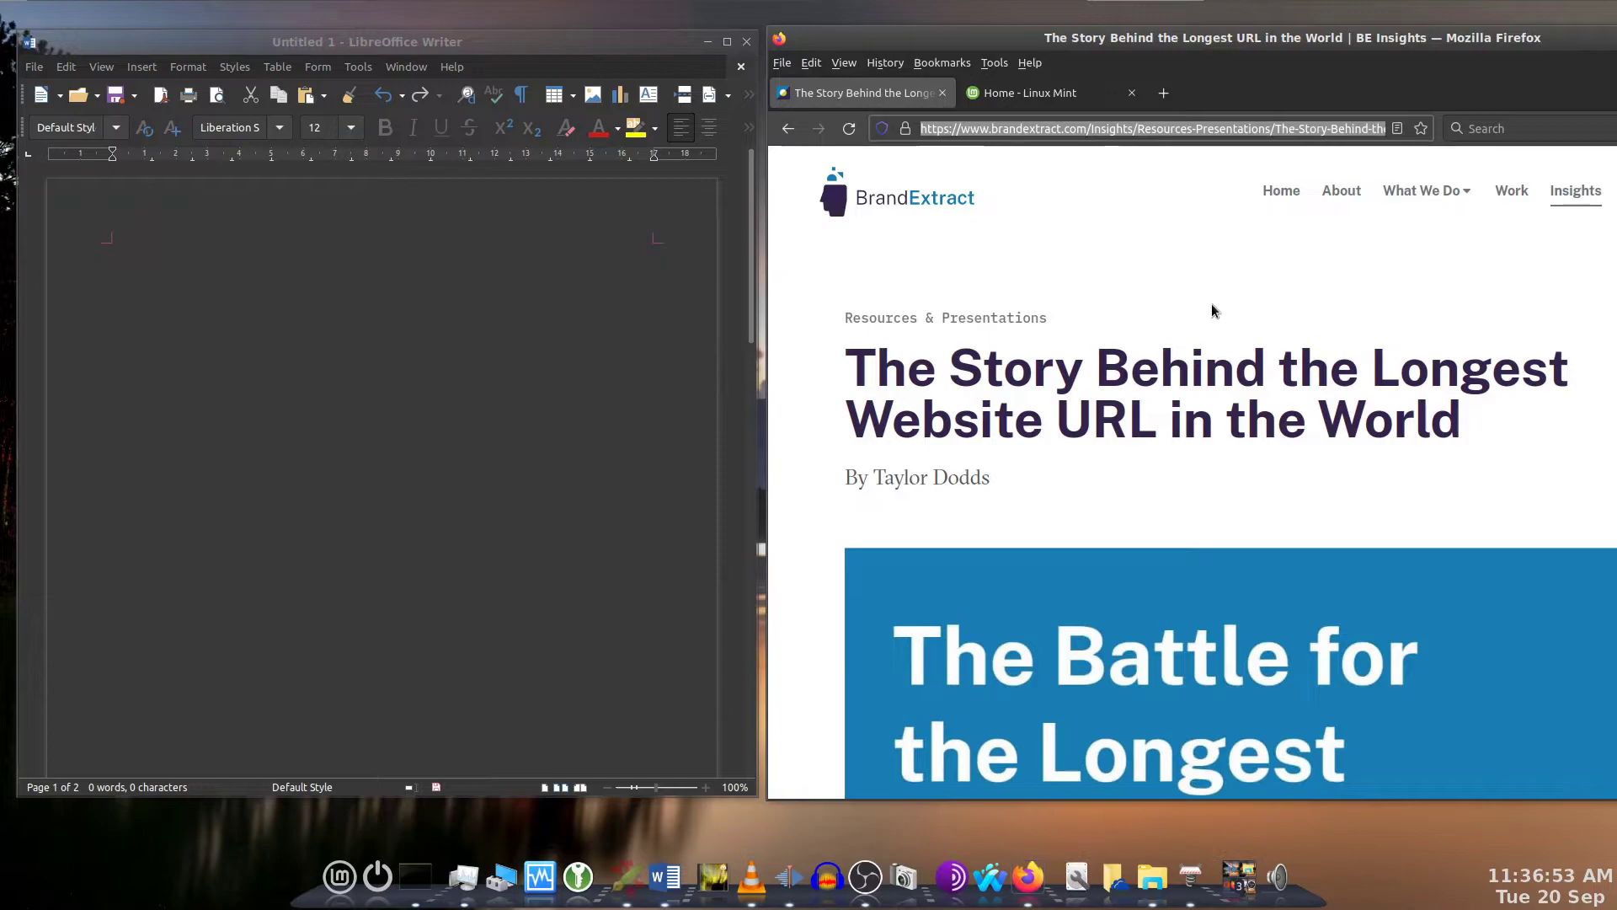
key(Return)
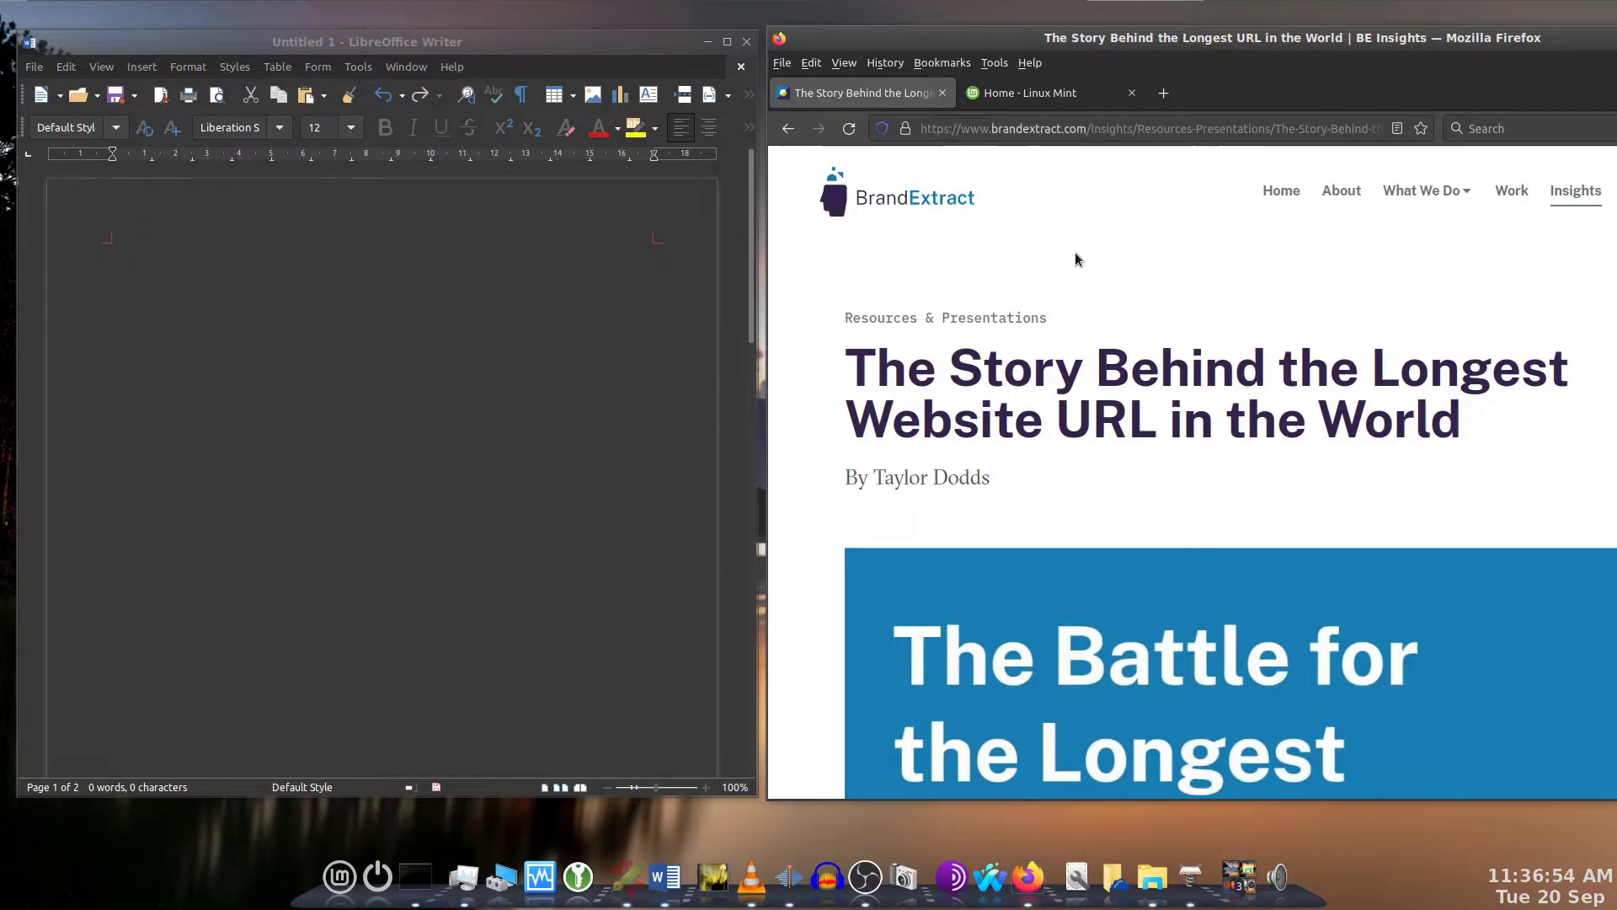
drag(849, 366, 1449, 422)
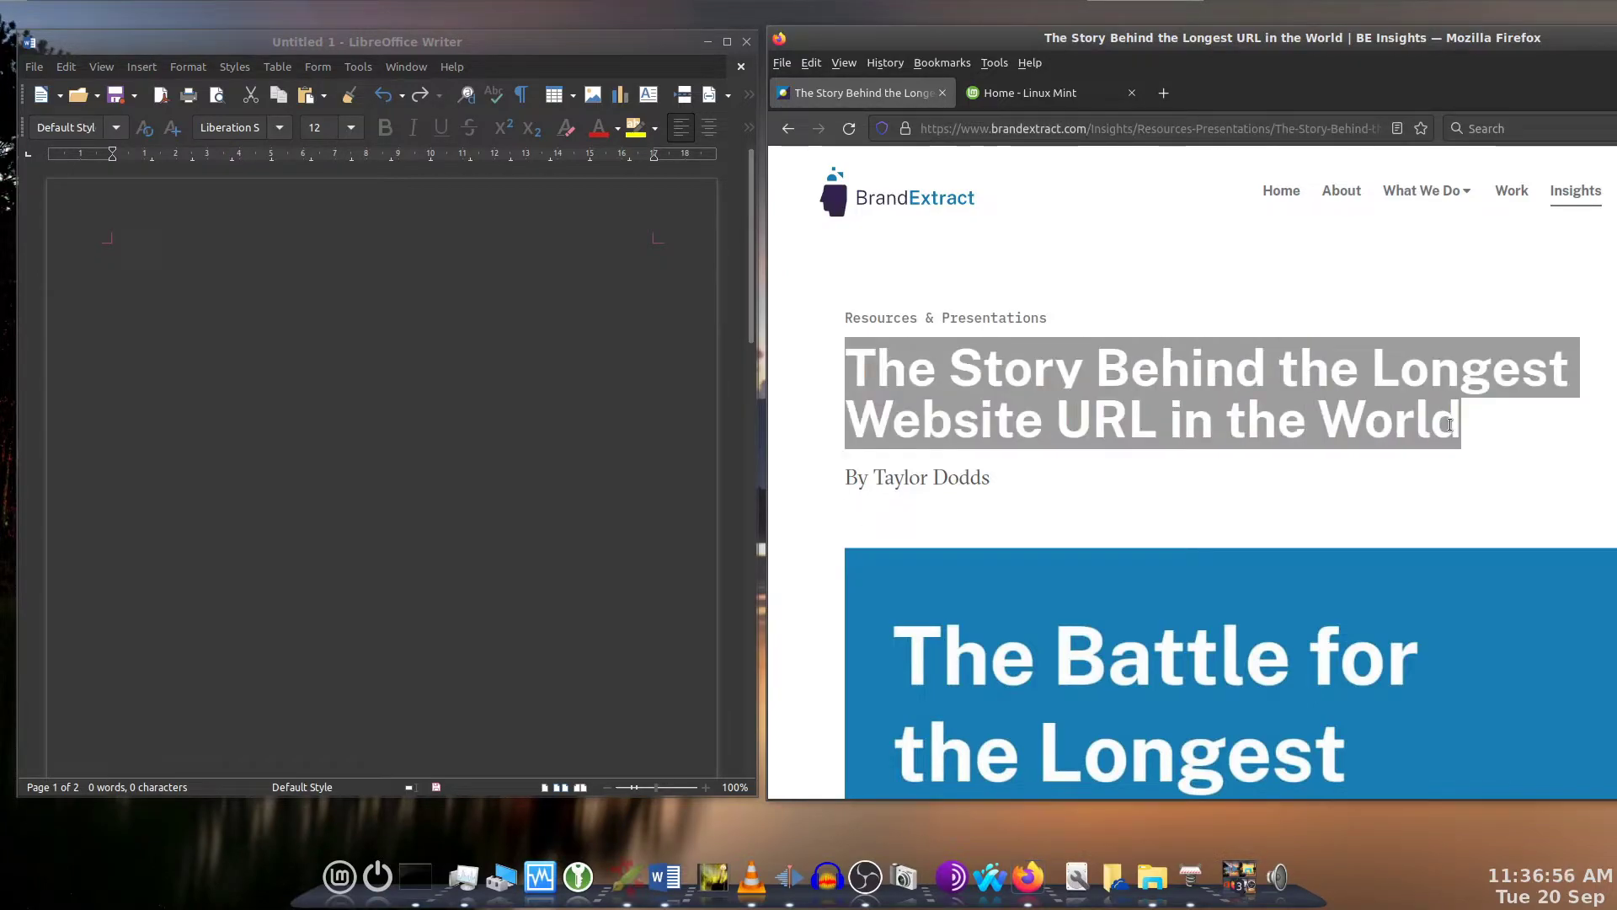
middle_click(481, 394)
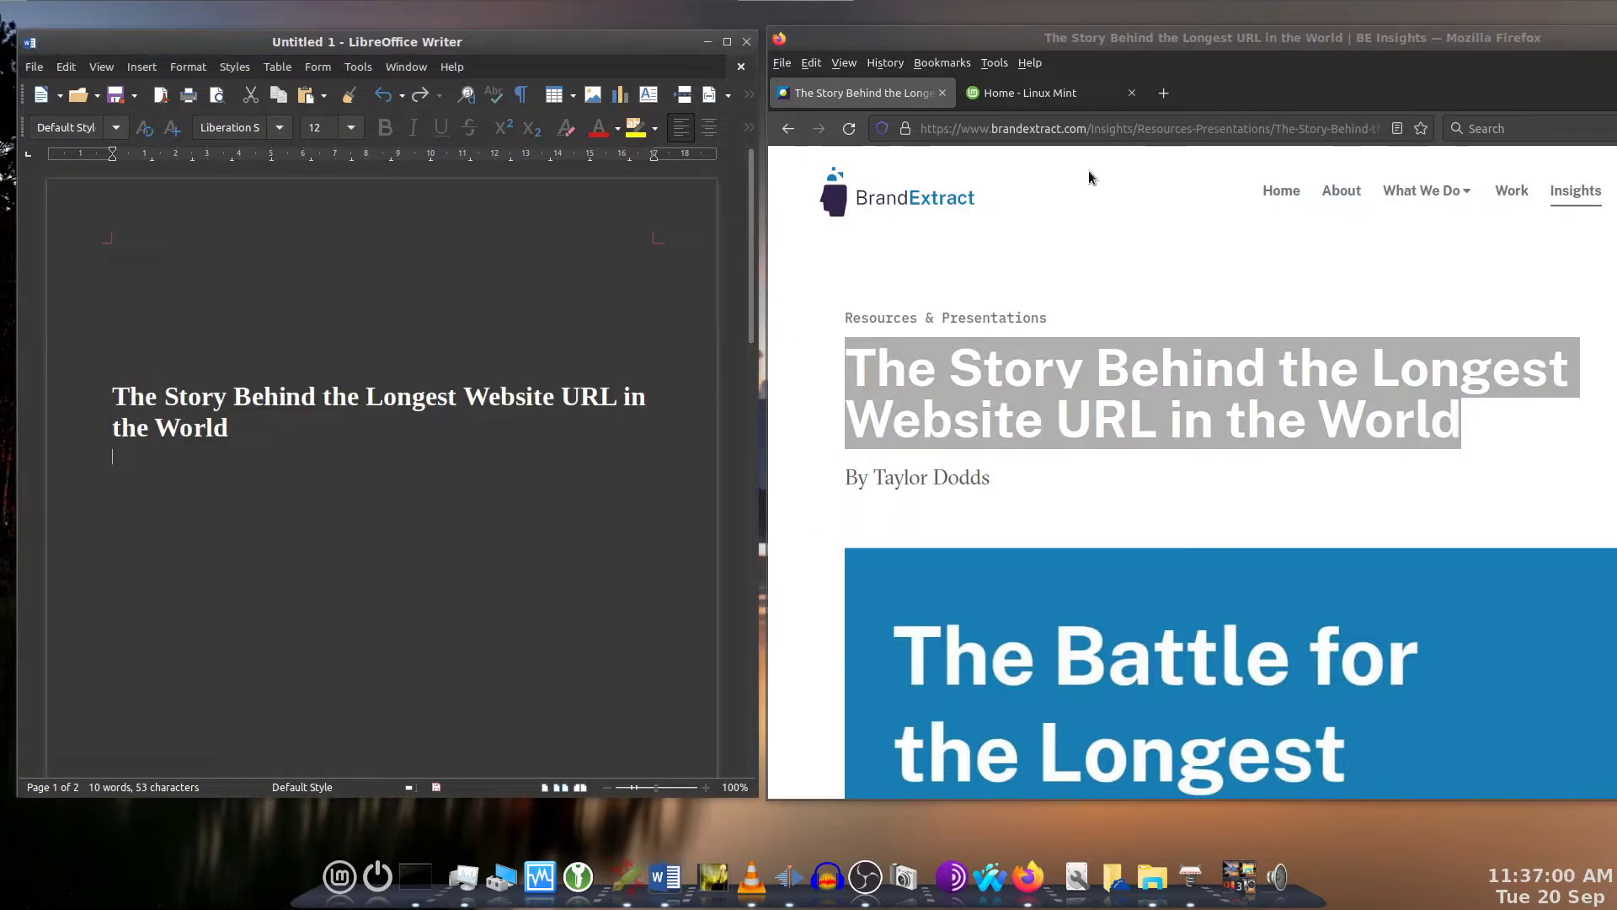
click(1056, 128)
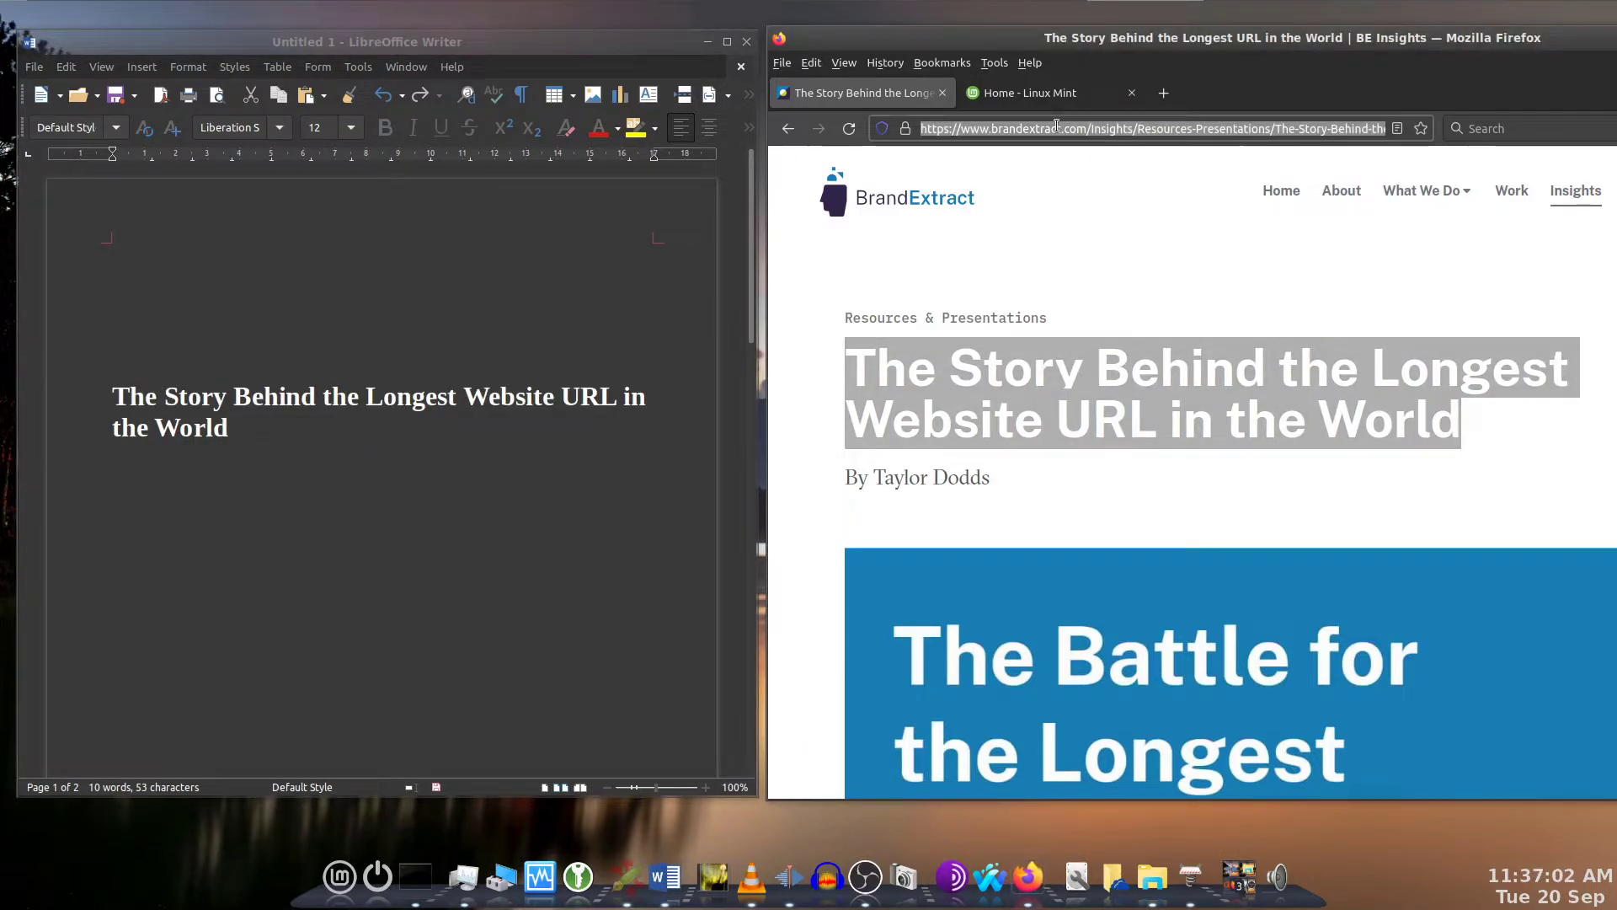
middle_click(276, 486)
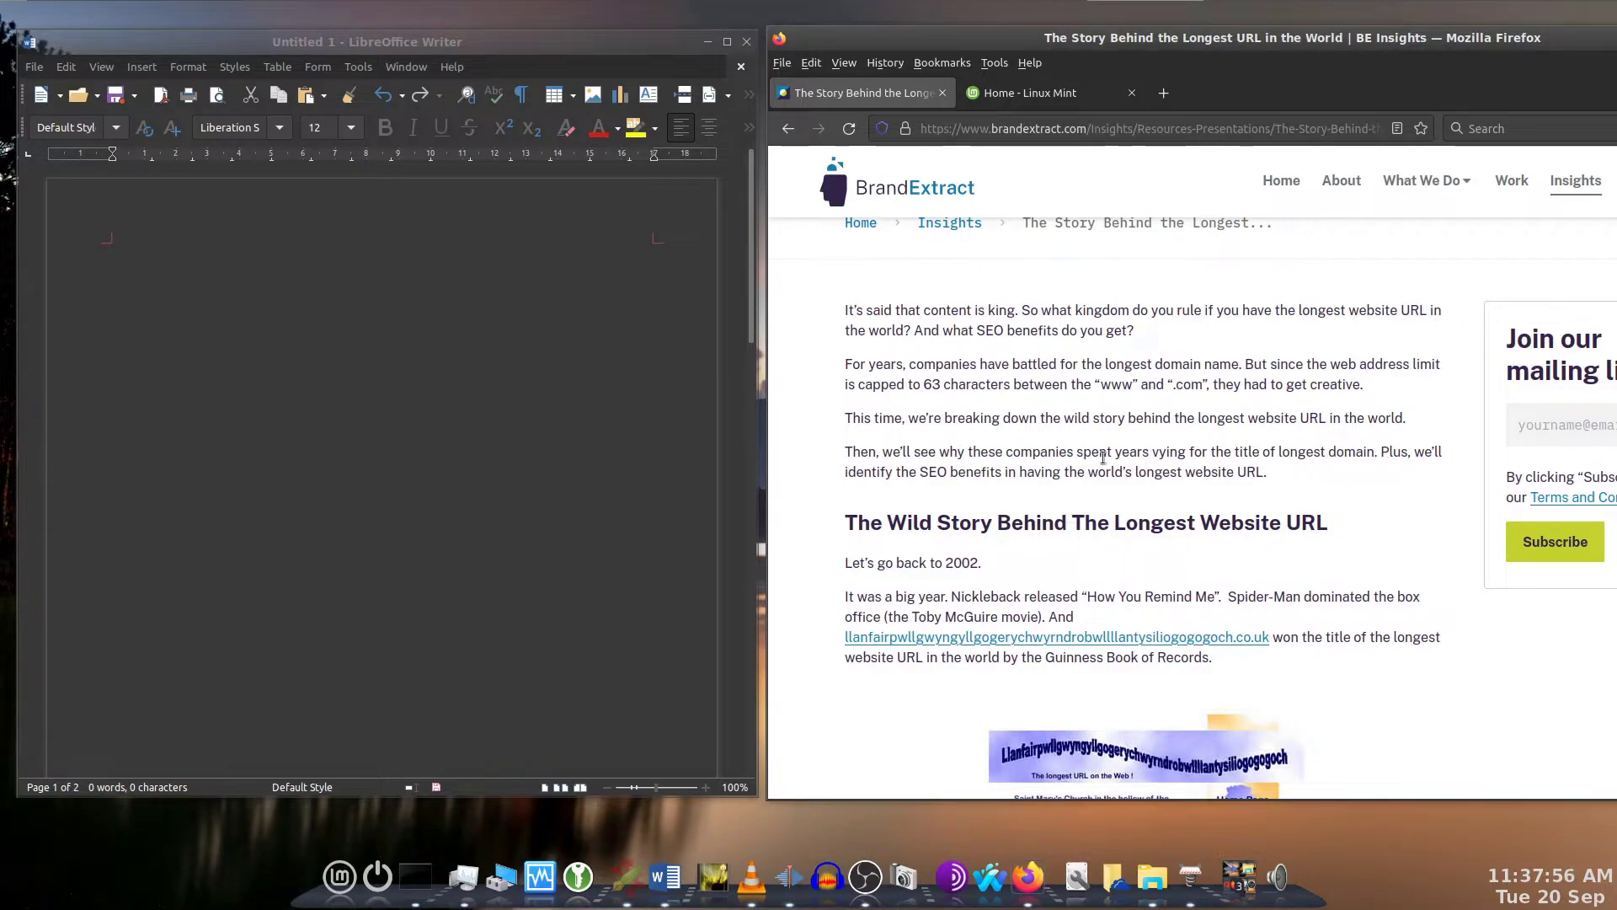
Paste the domain-vying paragraph into Writer and lowercase its 'Plus' to 'plus'
triple_click(907, 453)
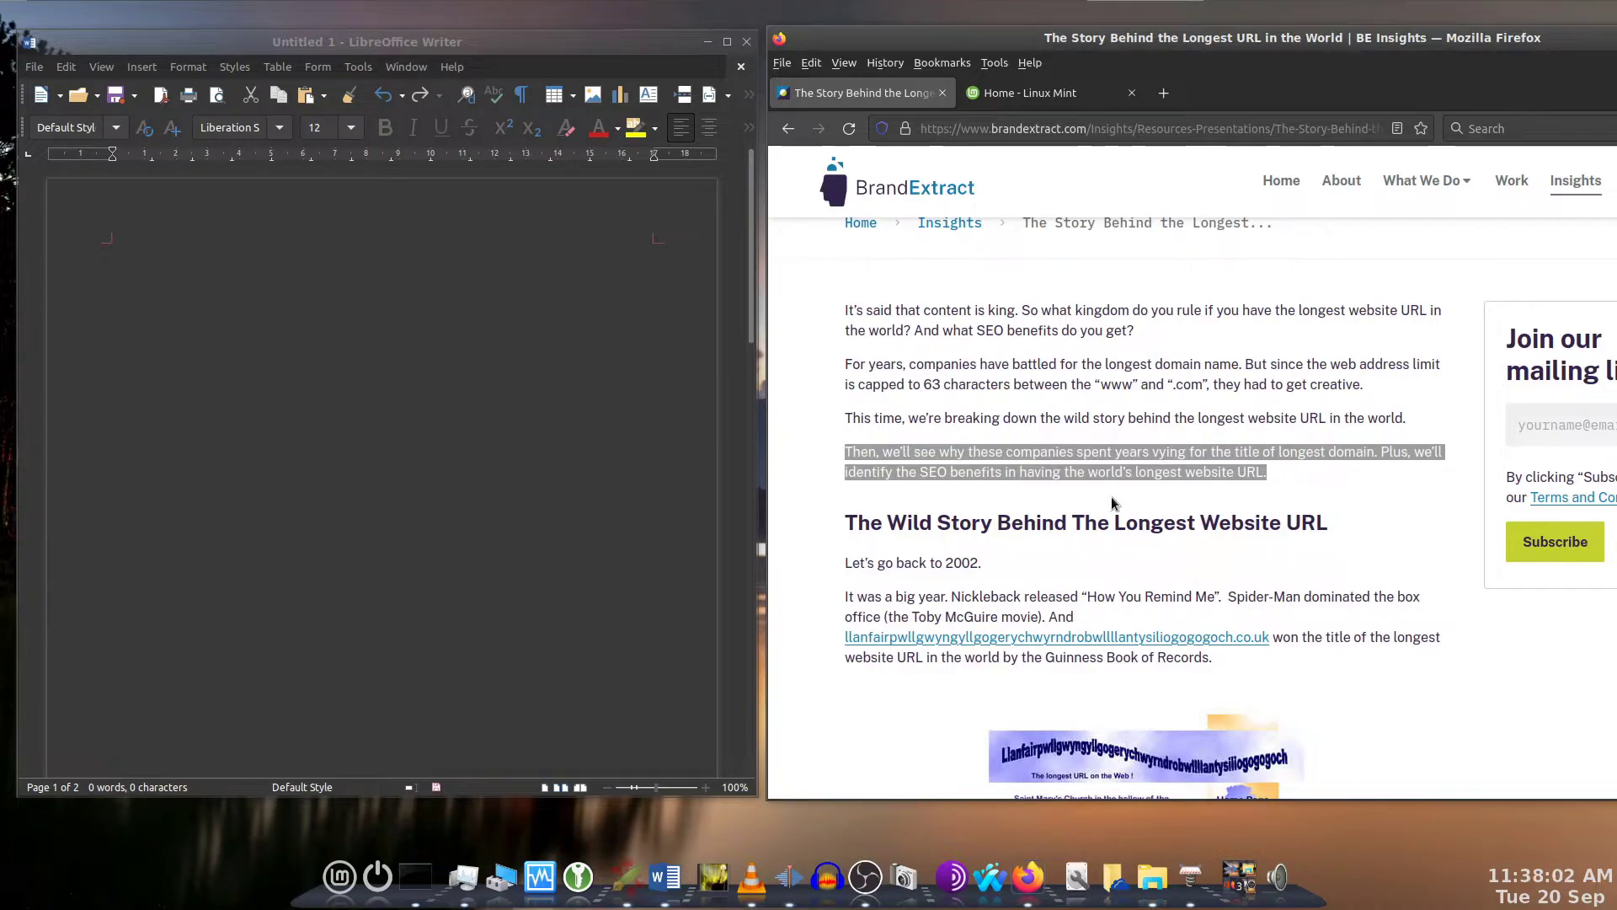
middle_click(259, 455)
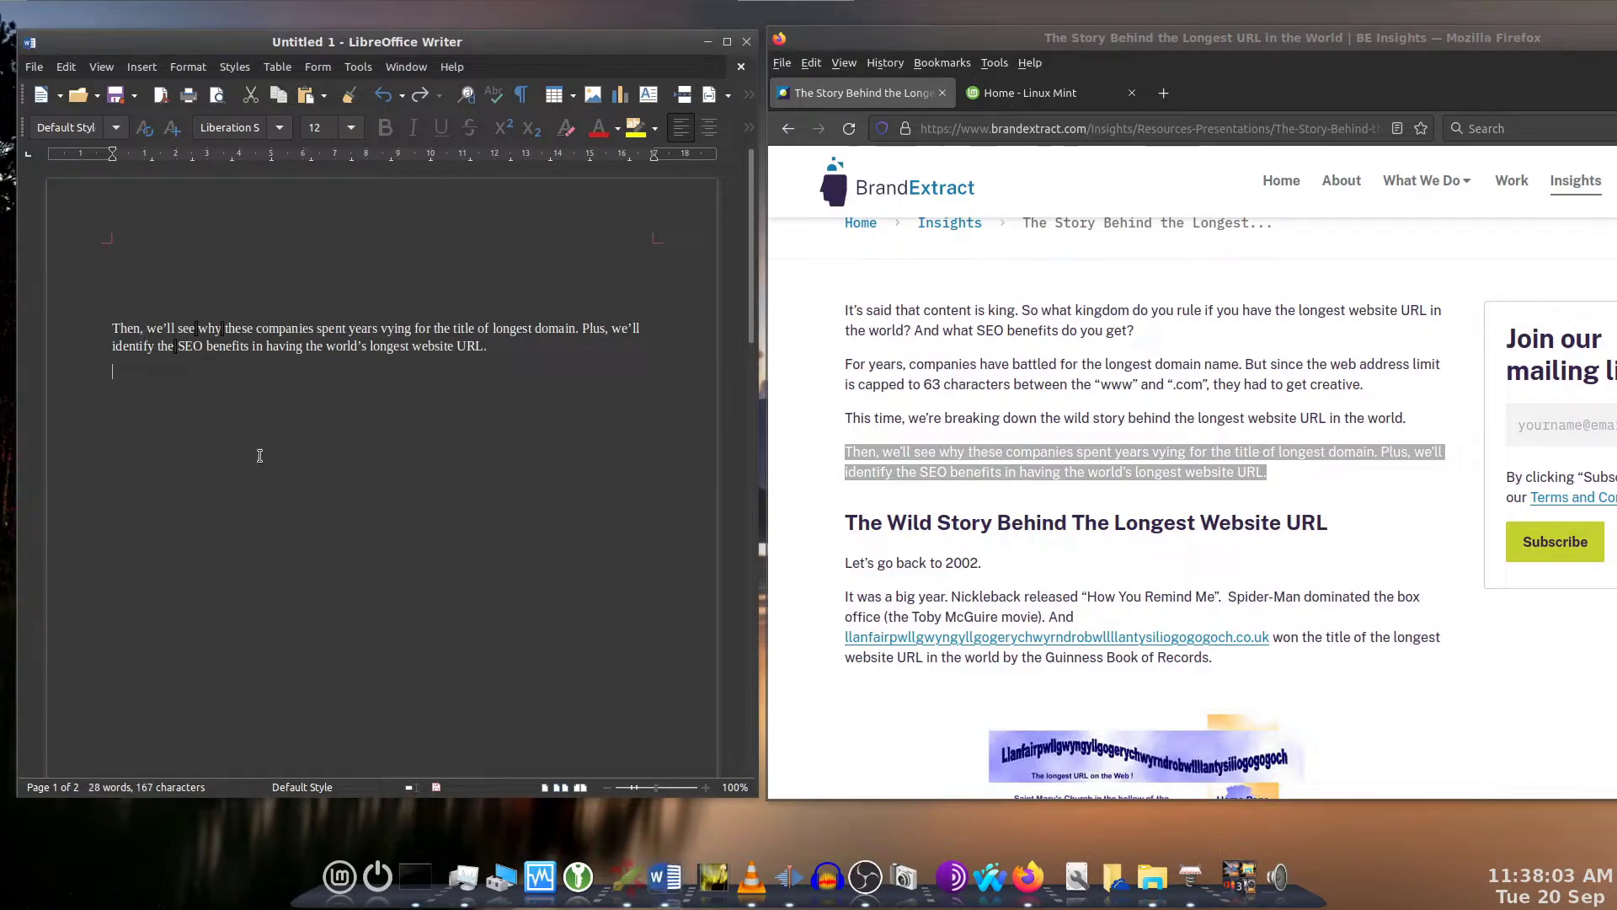
double_click(271, 327)
click(271, 326)
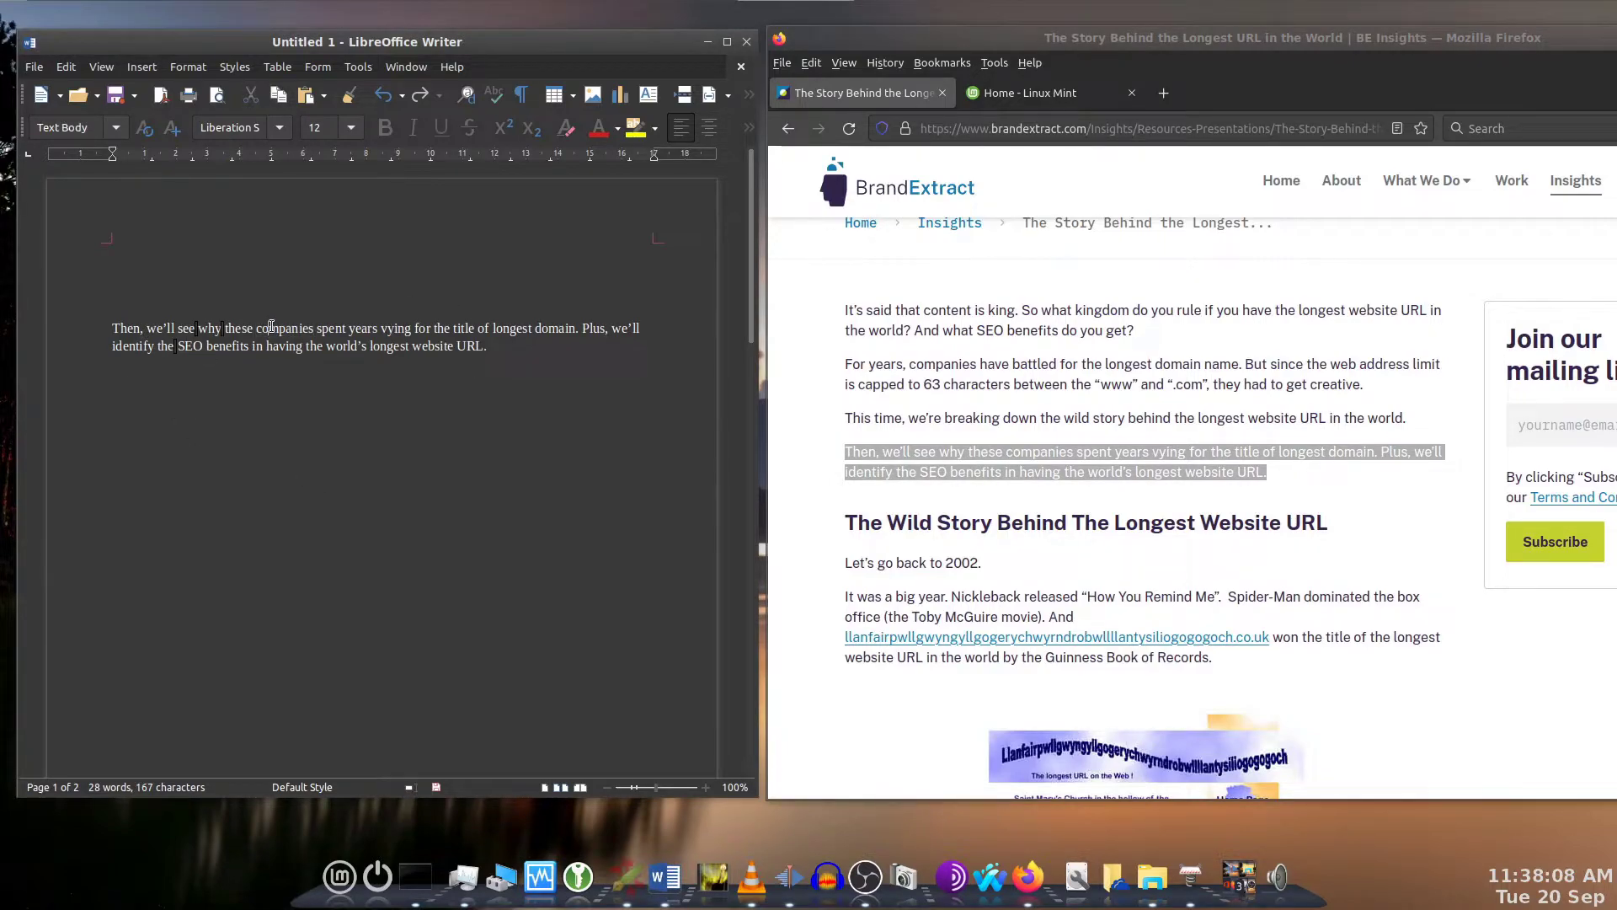
triple_click(271, 326)
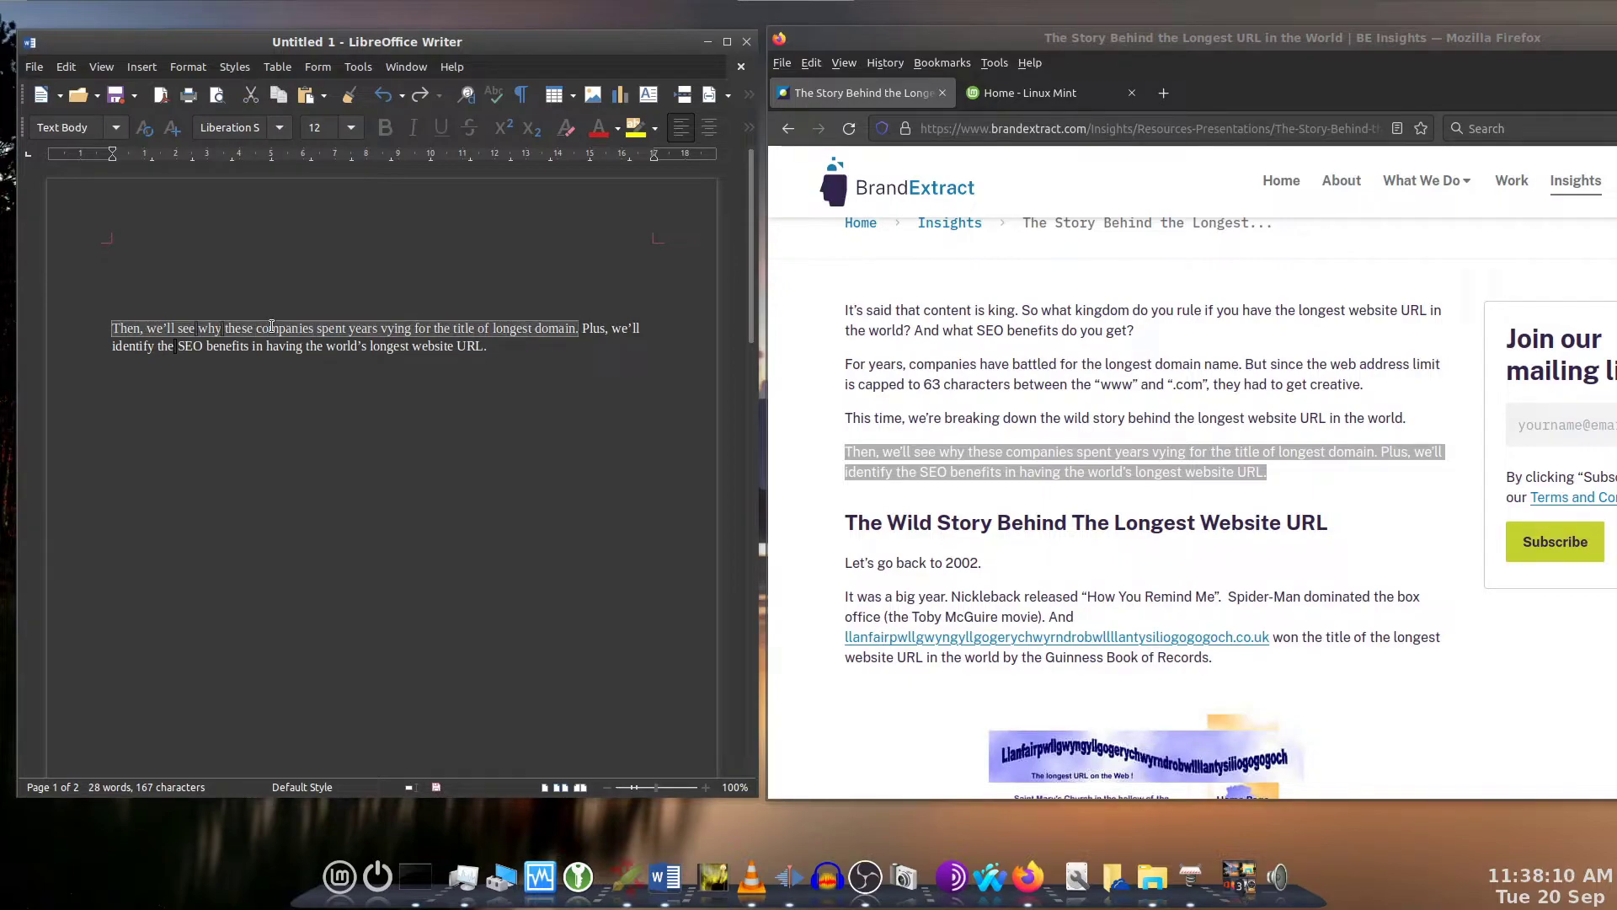
click(585, 331)
key(BackSpace)
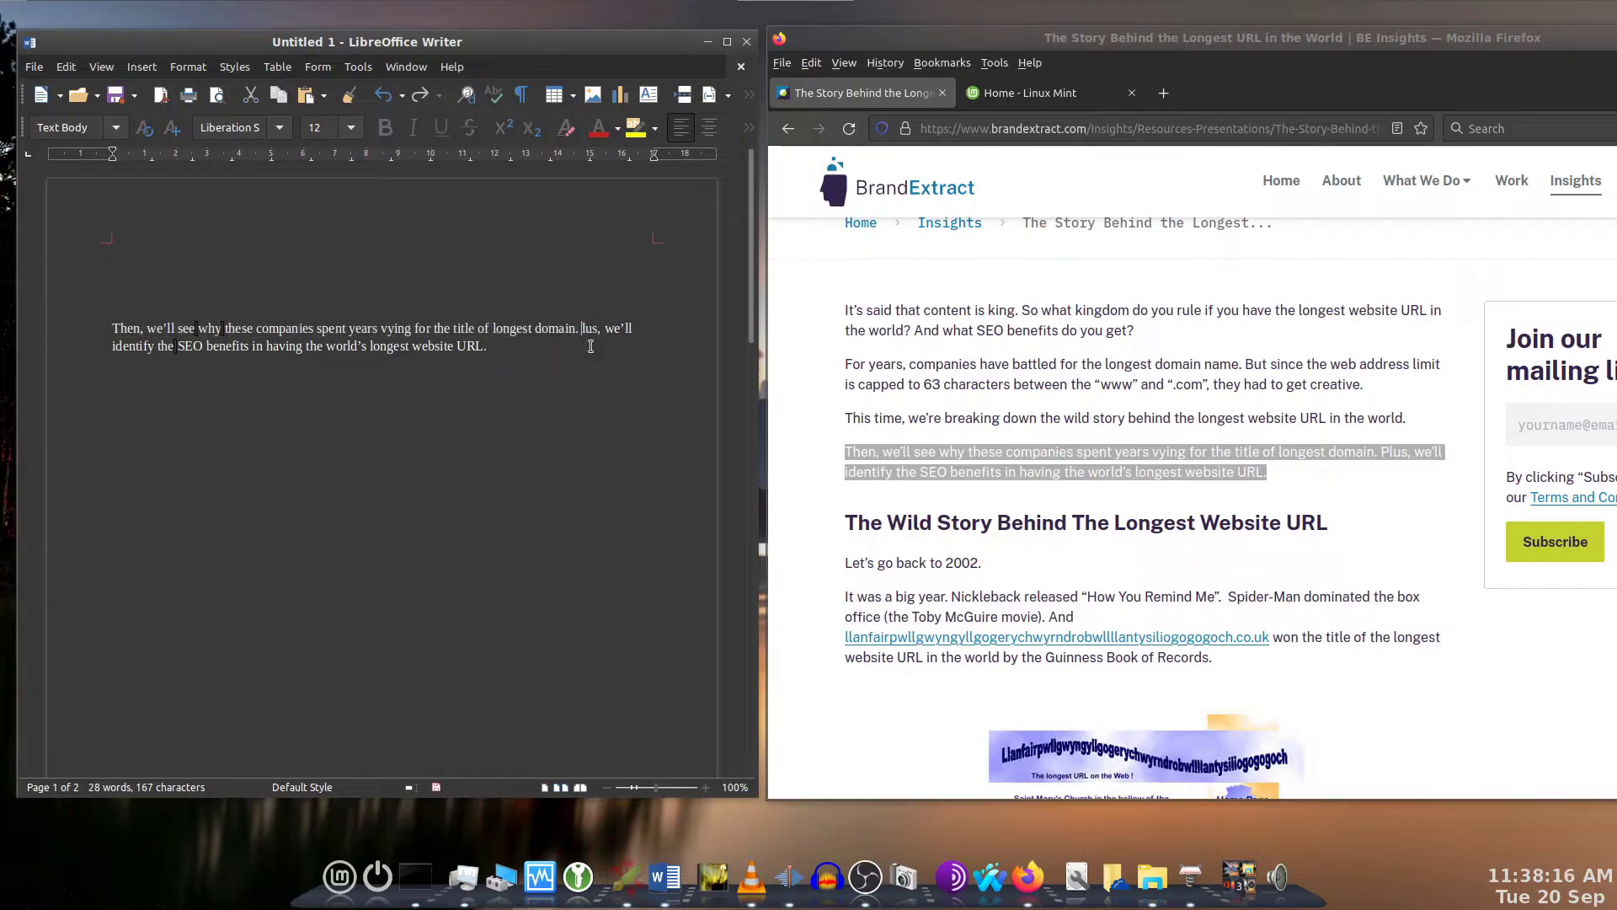
text(p)
Duplicate the paragraph below and restore the capital P of 'Plus' in the copy
click(471, 487)
triple_click(277, 330)
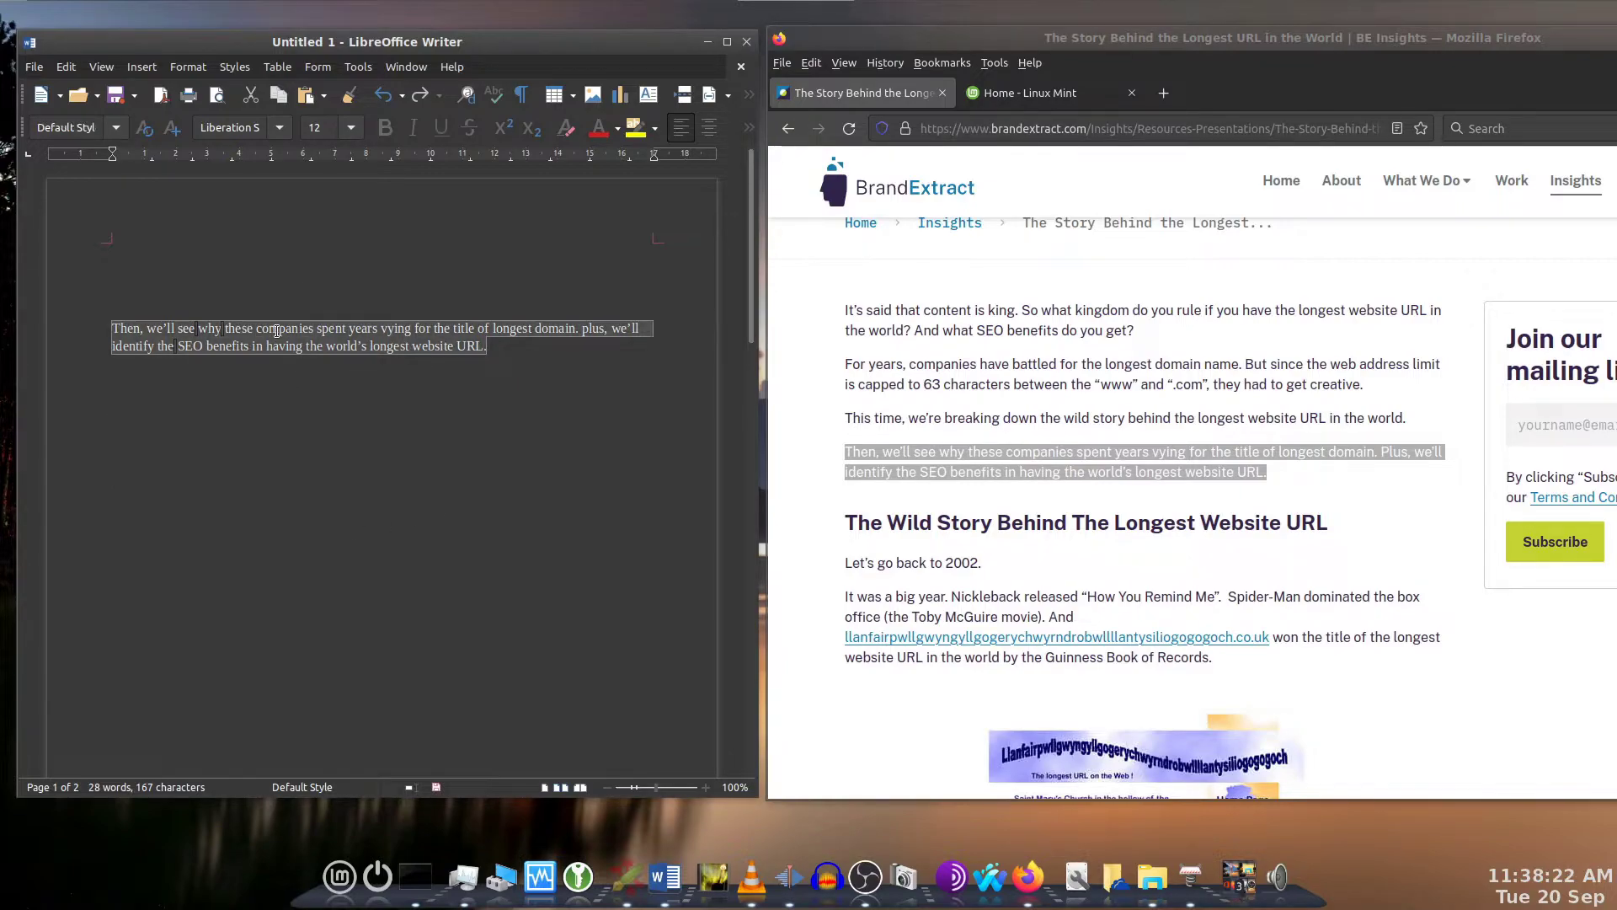
middle_click(182, 430)
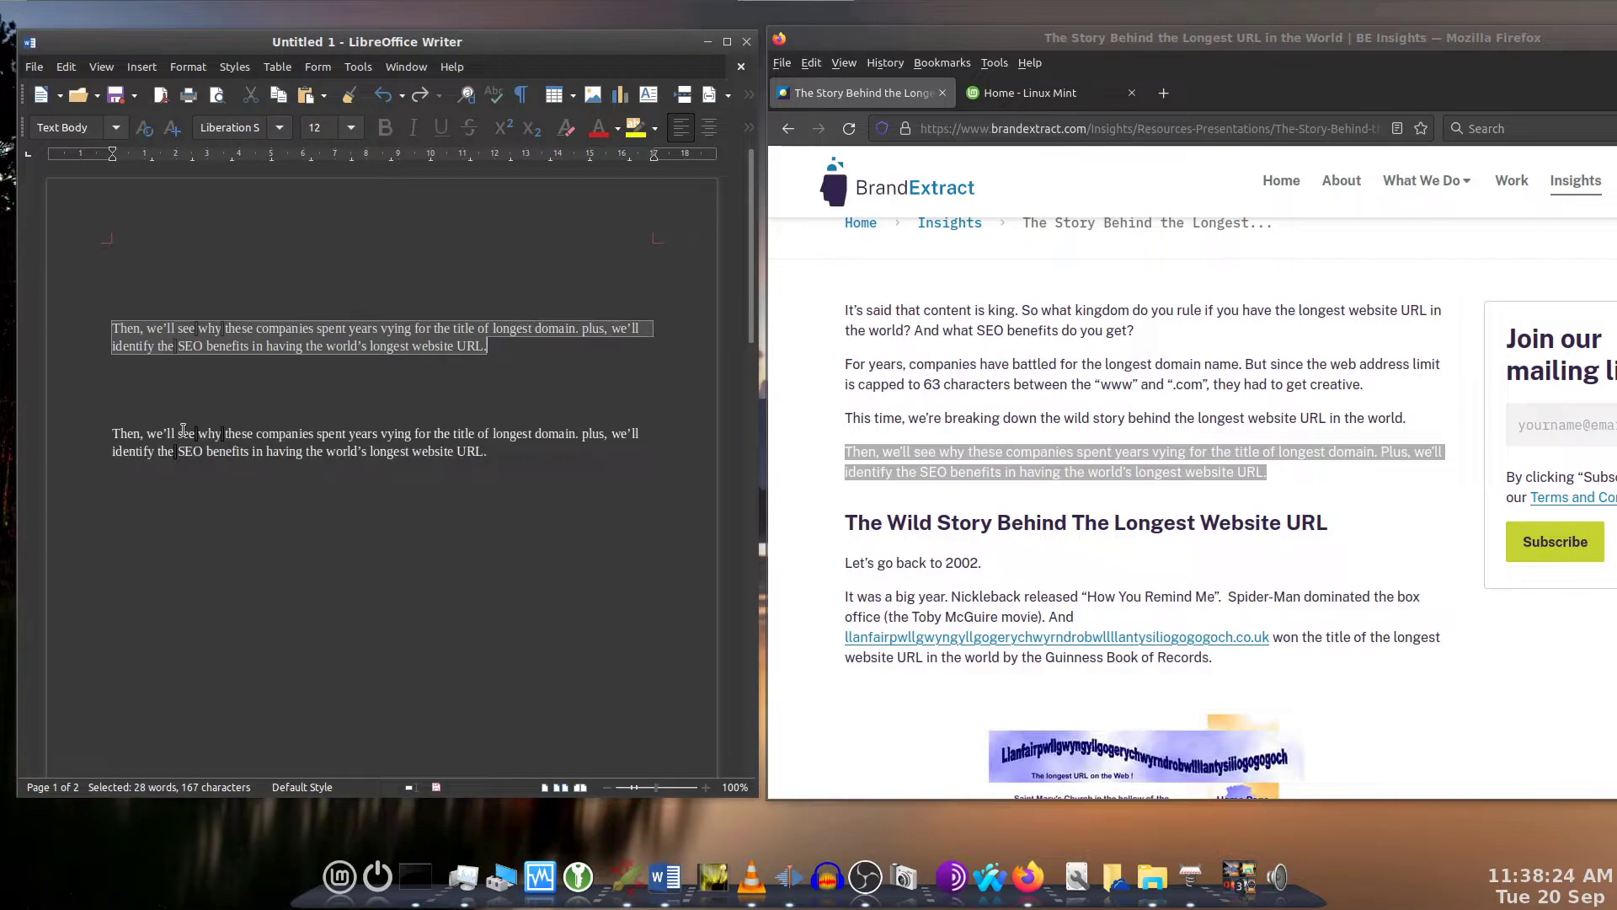
click(588, 436)
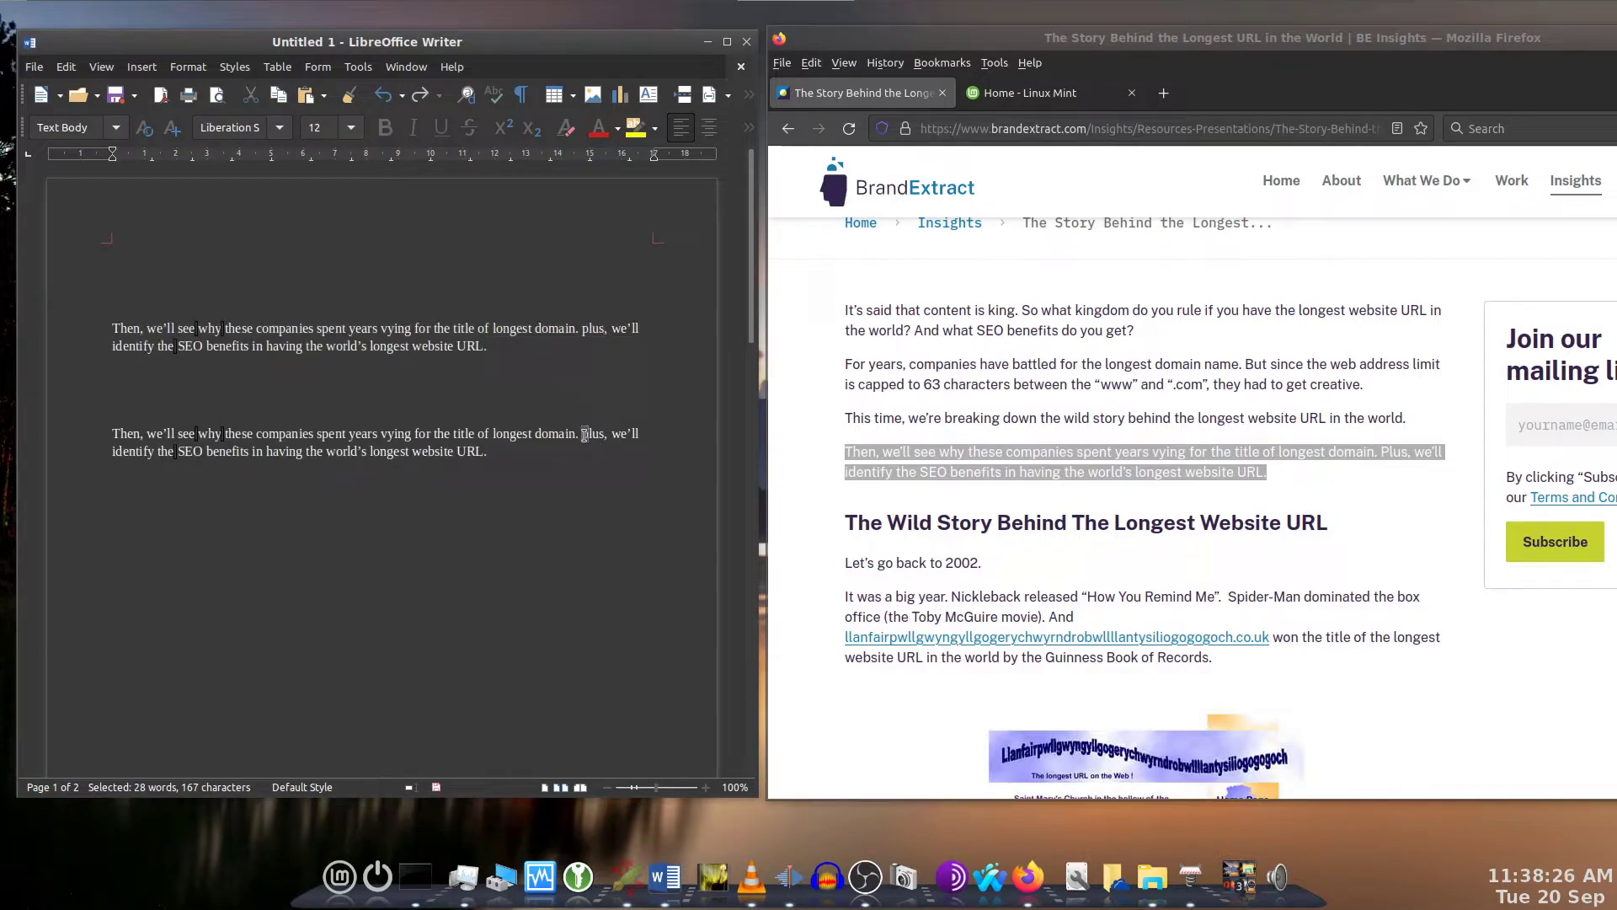
drag(582, 436, 589, 436)
text(P)
double_click(483, 434)
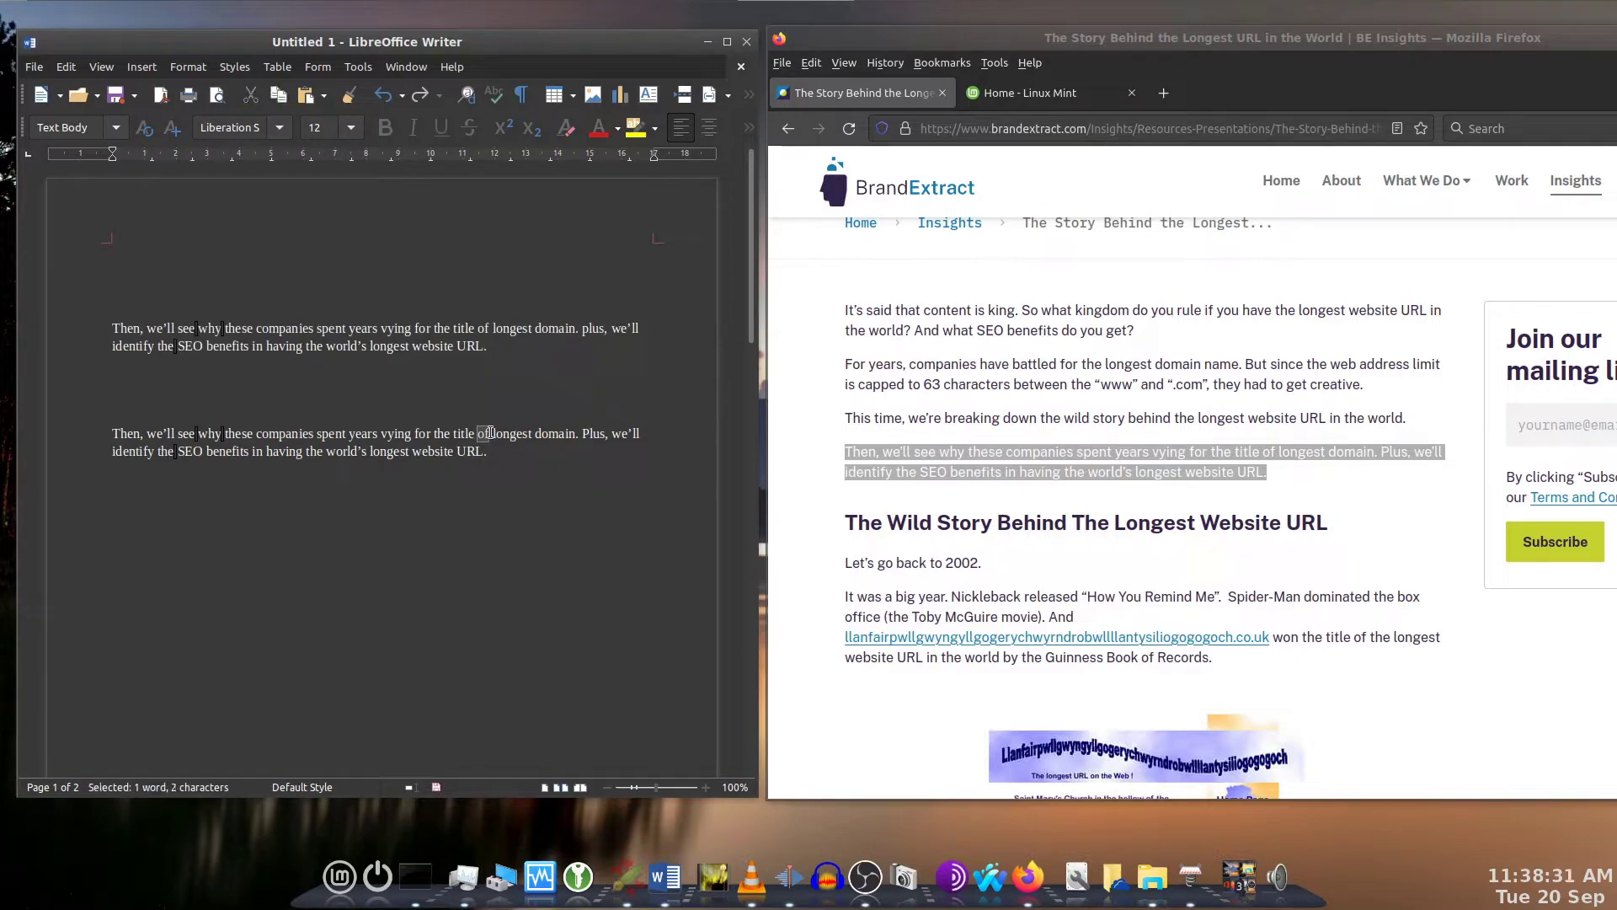
click(492, 433)
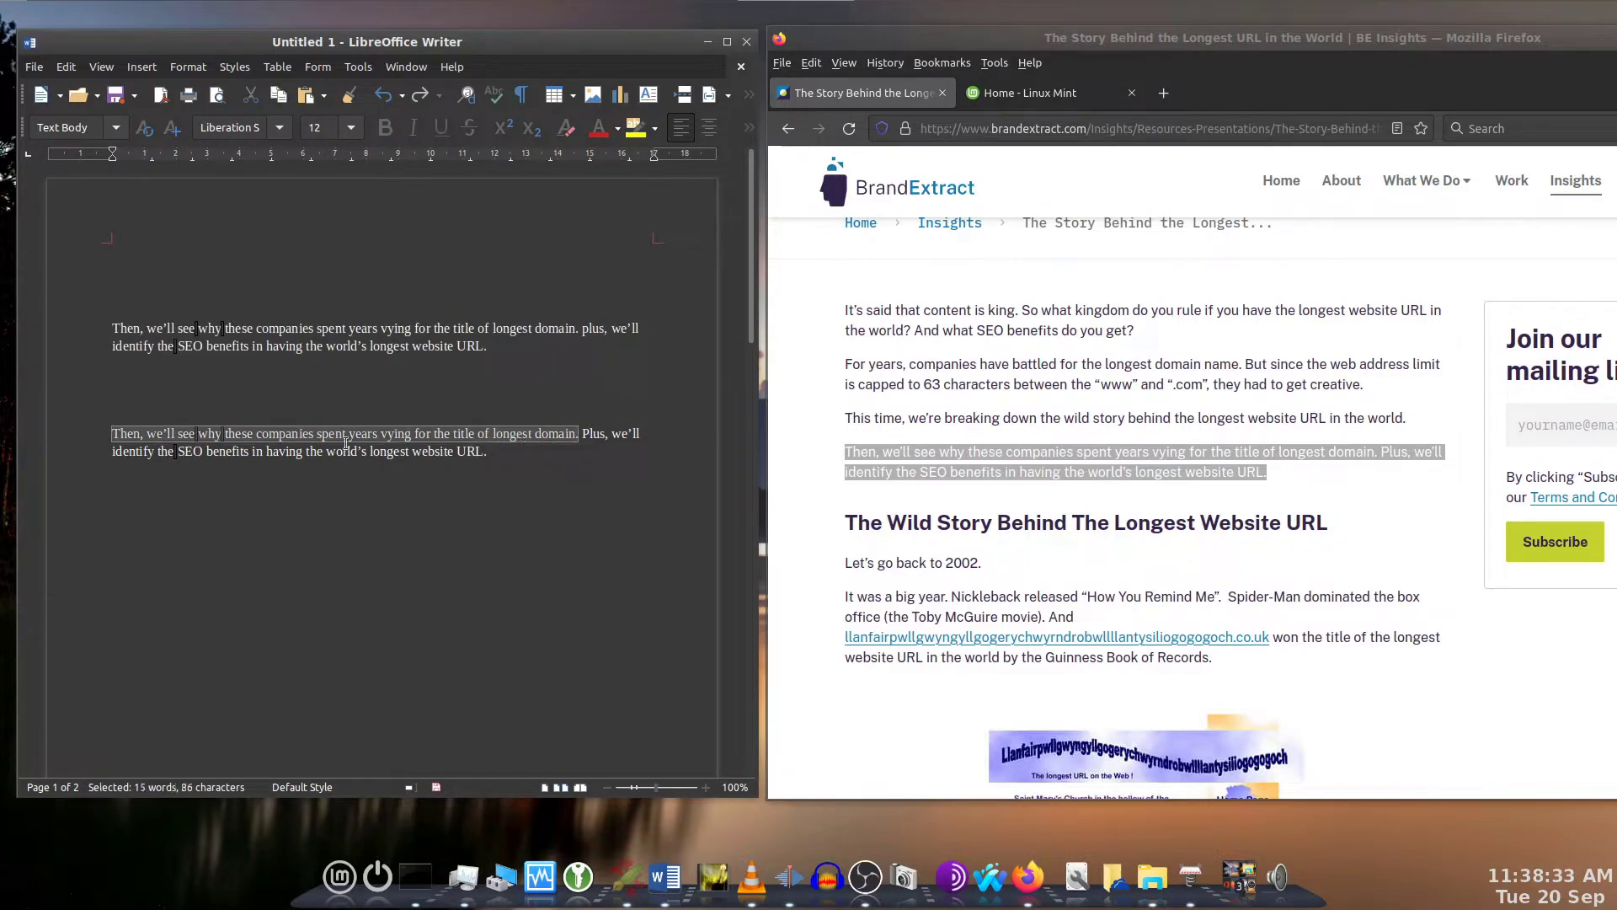
click(580, 441)
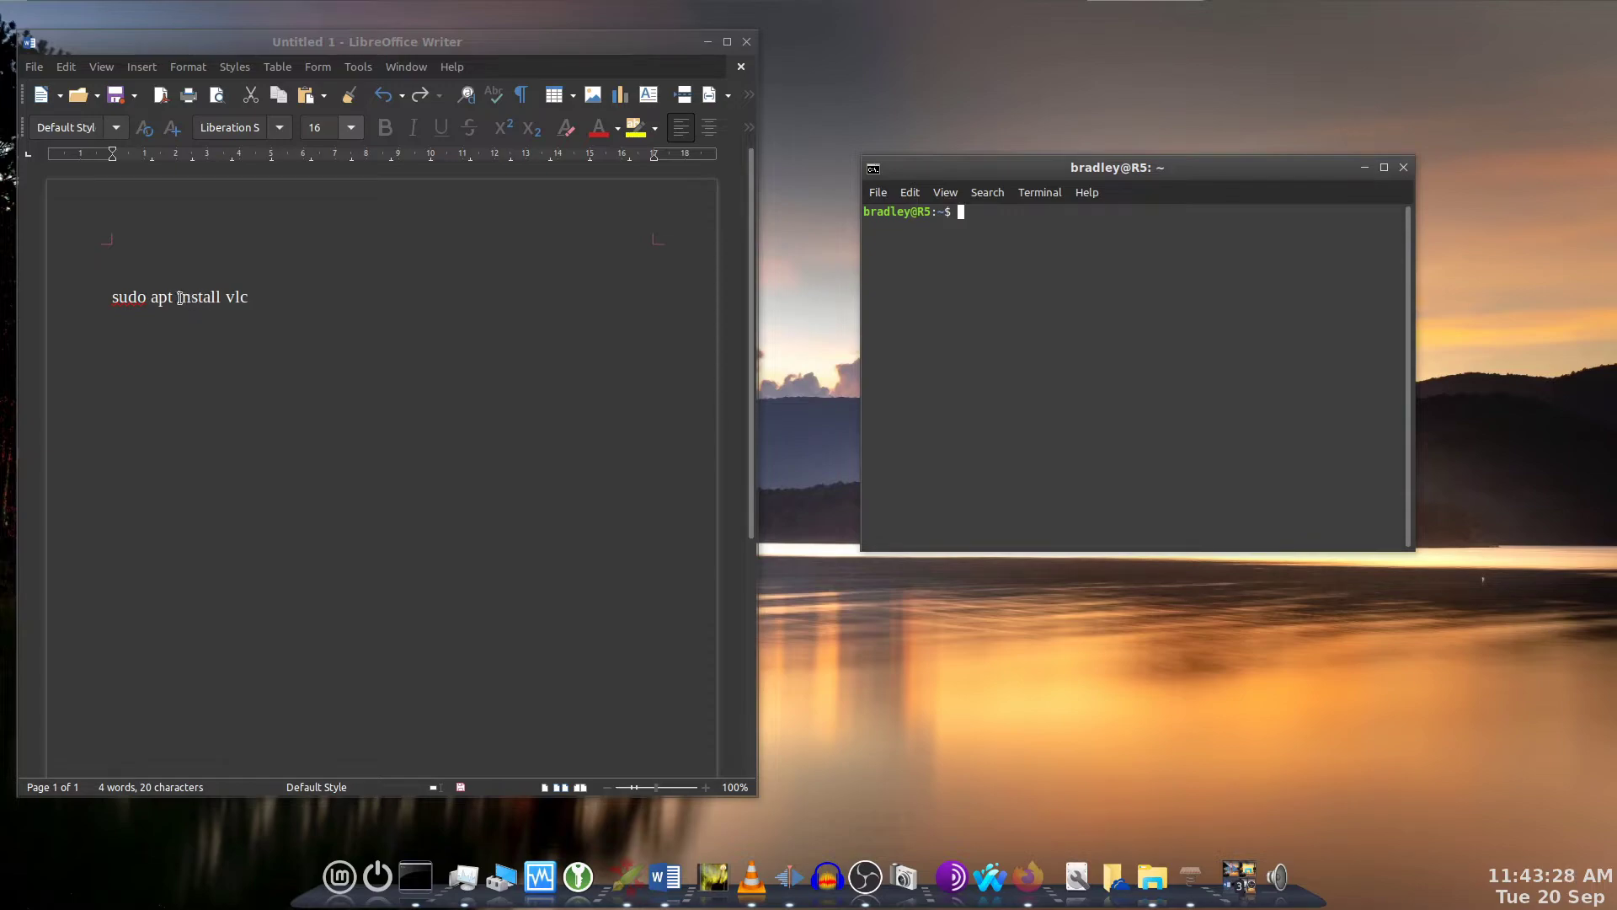
Paste 'sudo apt install vlc' from Writer at the Terminal prompt
triple_click(177, 296)
key(ctrl+c)
click(977, 242)
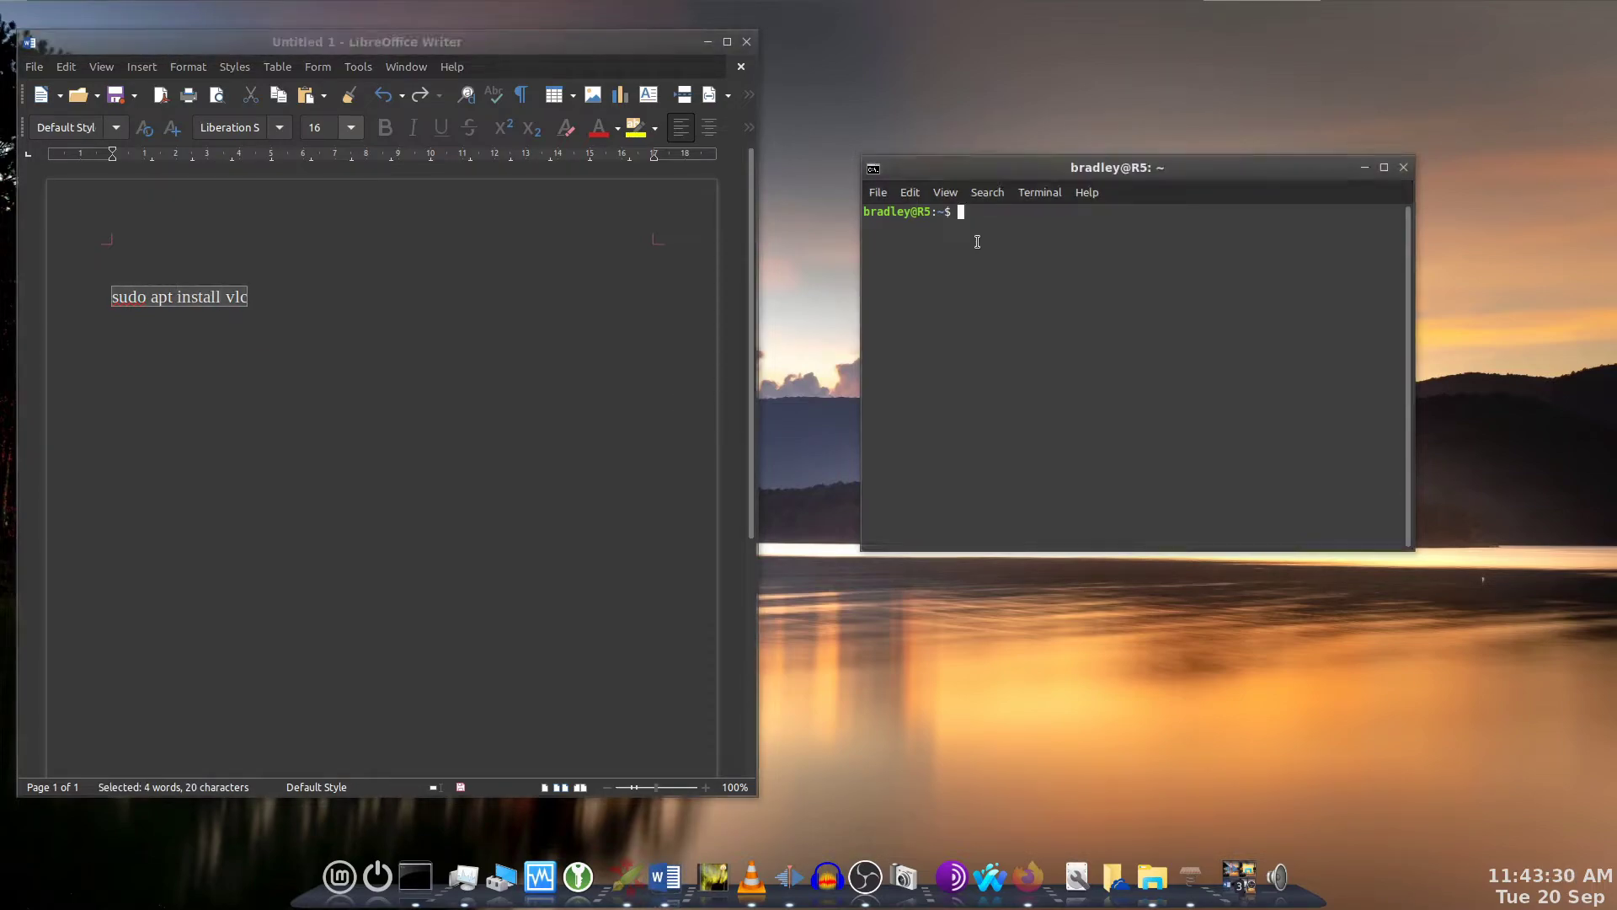
key(ctrl+shift+v)
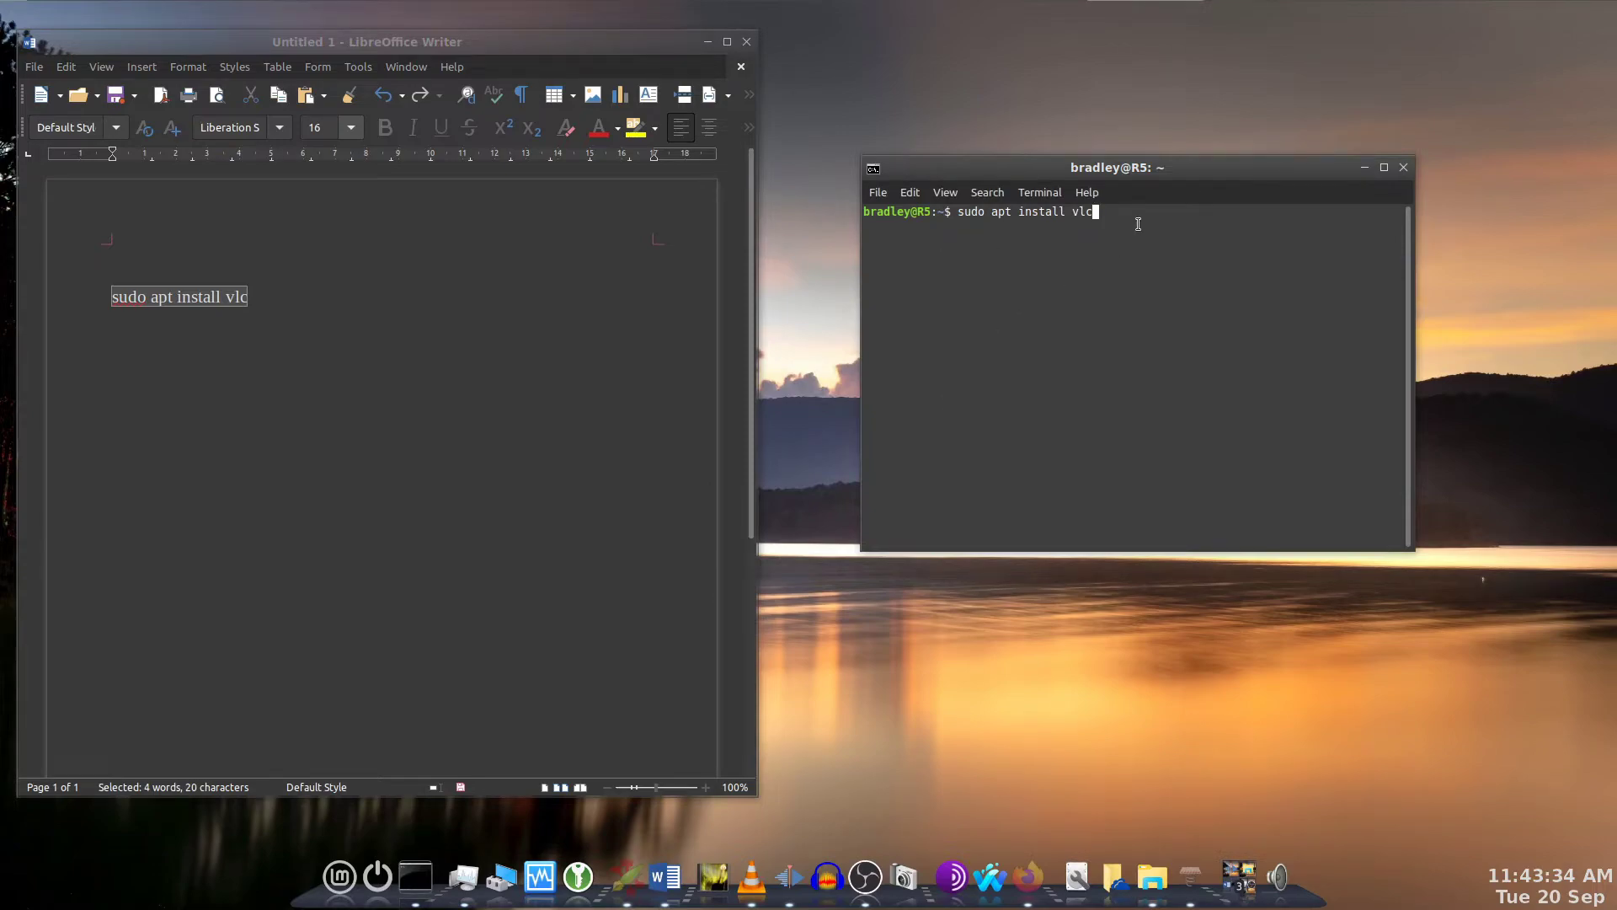
drag(1396, 211, 951, 212)
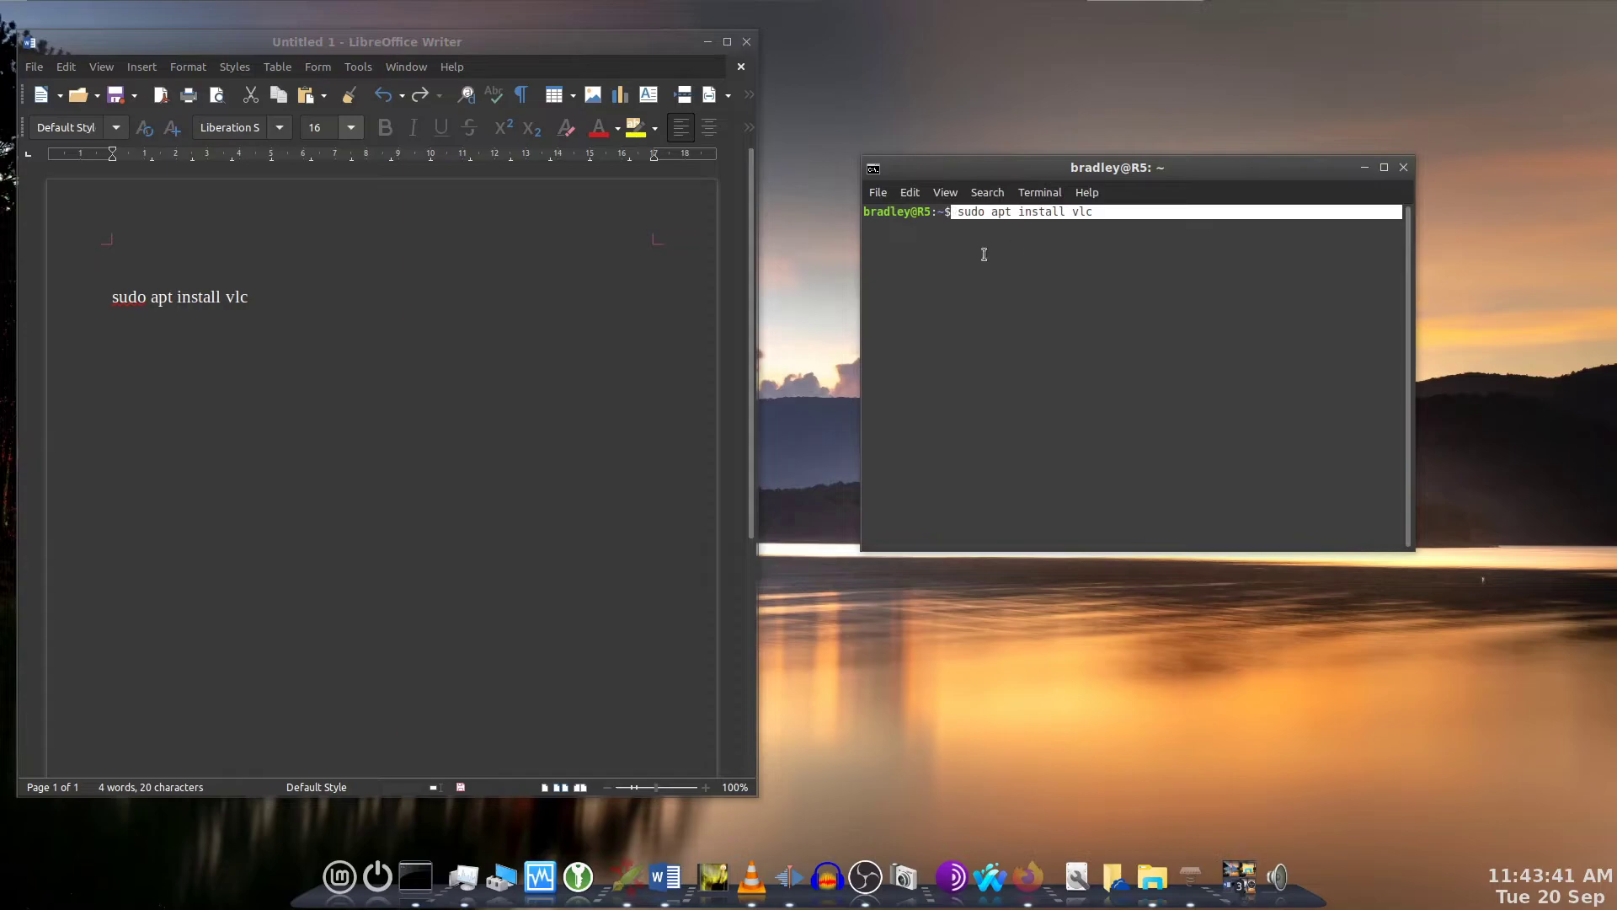
click(1125, 217)
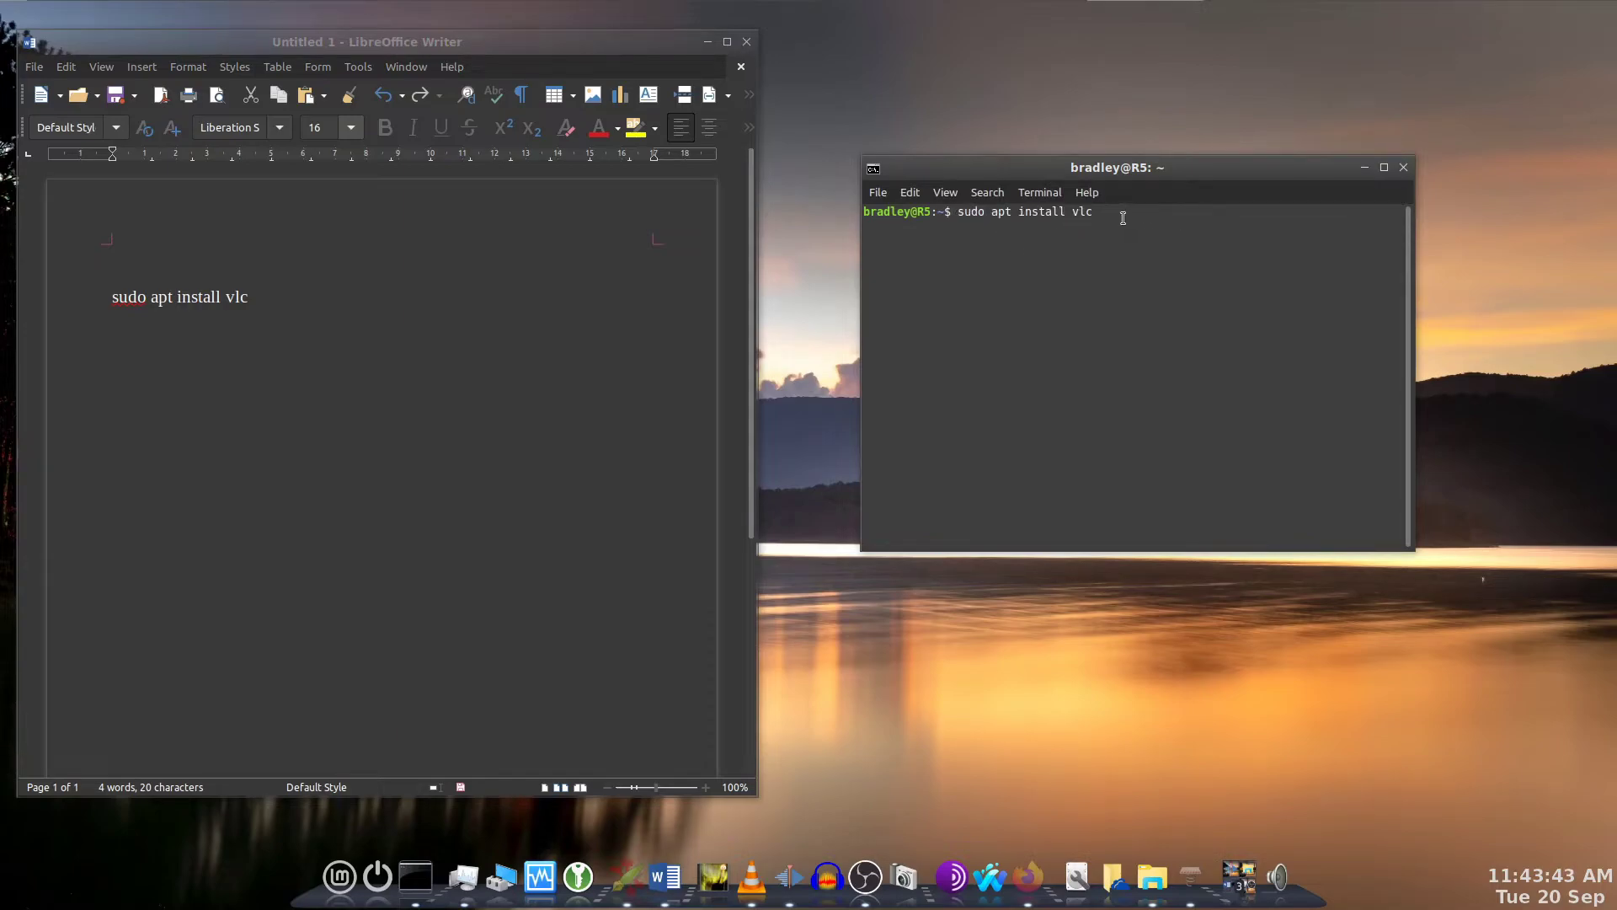
text(akjsdrgf)
Paste 'sudo apt install vlcakjsdrgf' into Writer and copy the first install line
drag(1396, 211, 956, 211)
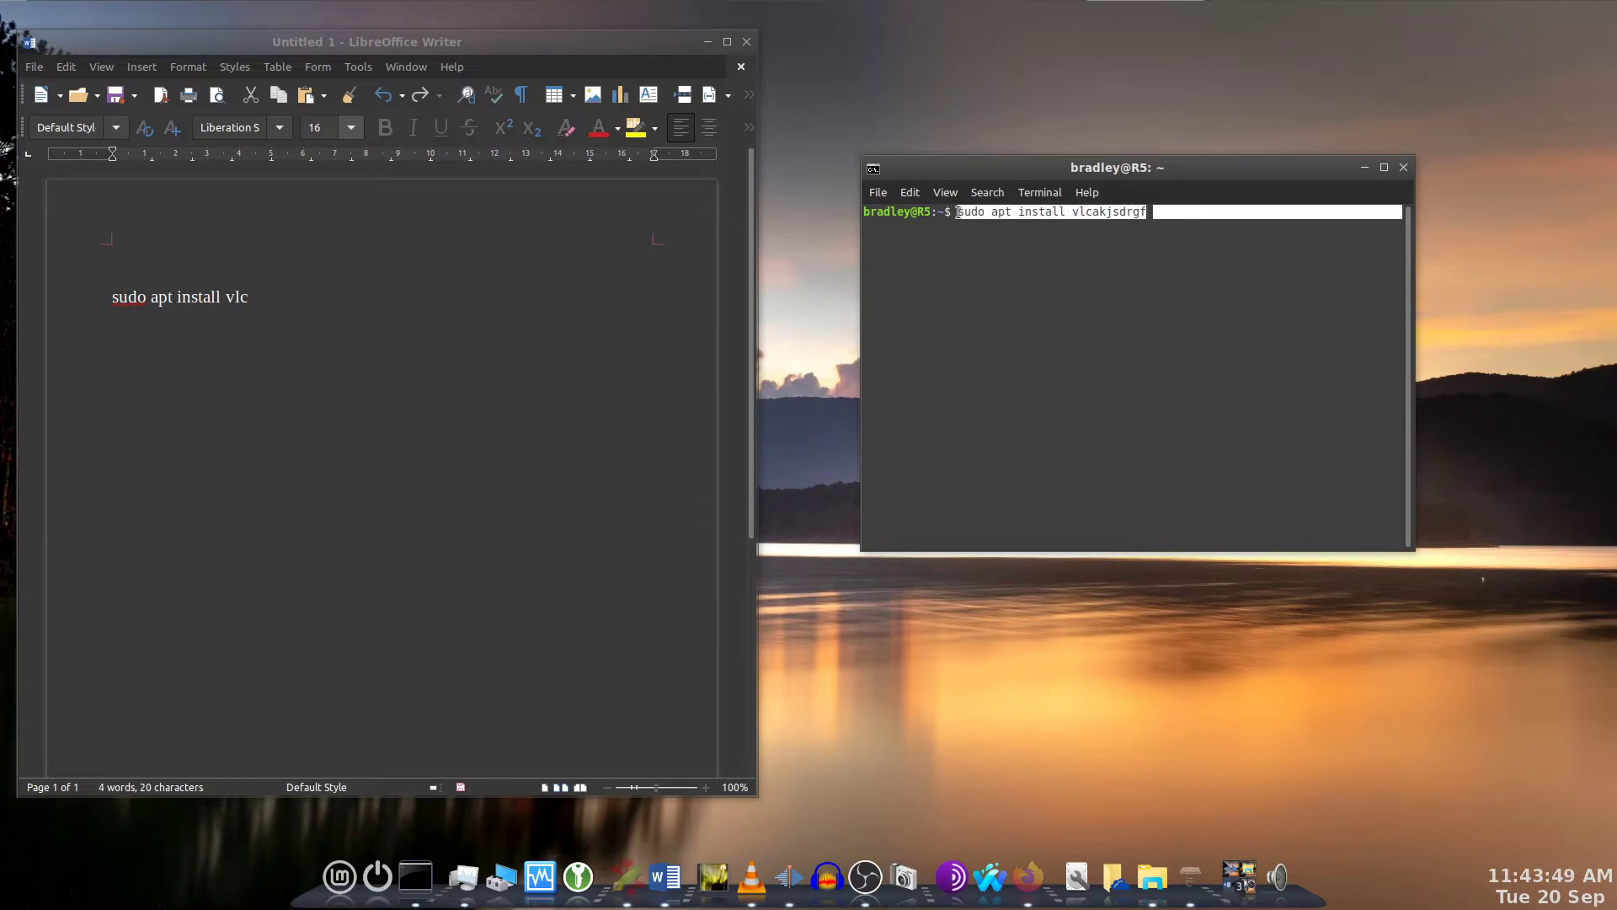
middle_click(314, 383)
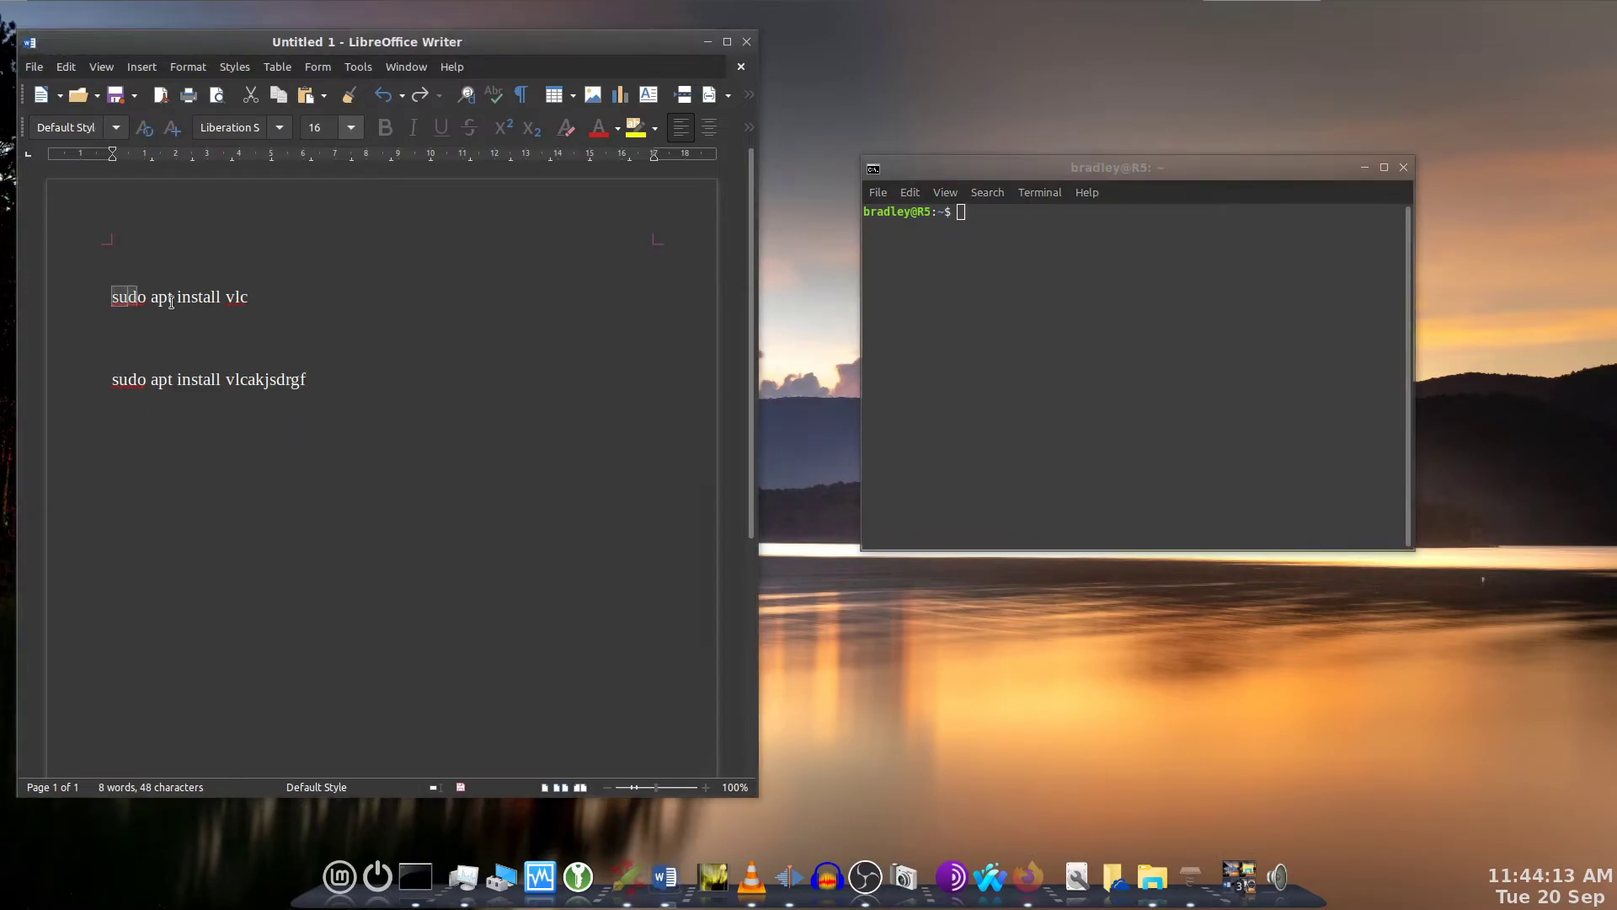
drag(112, 296, 252, 299)
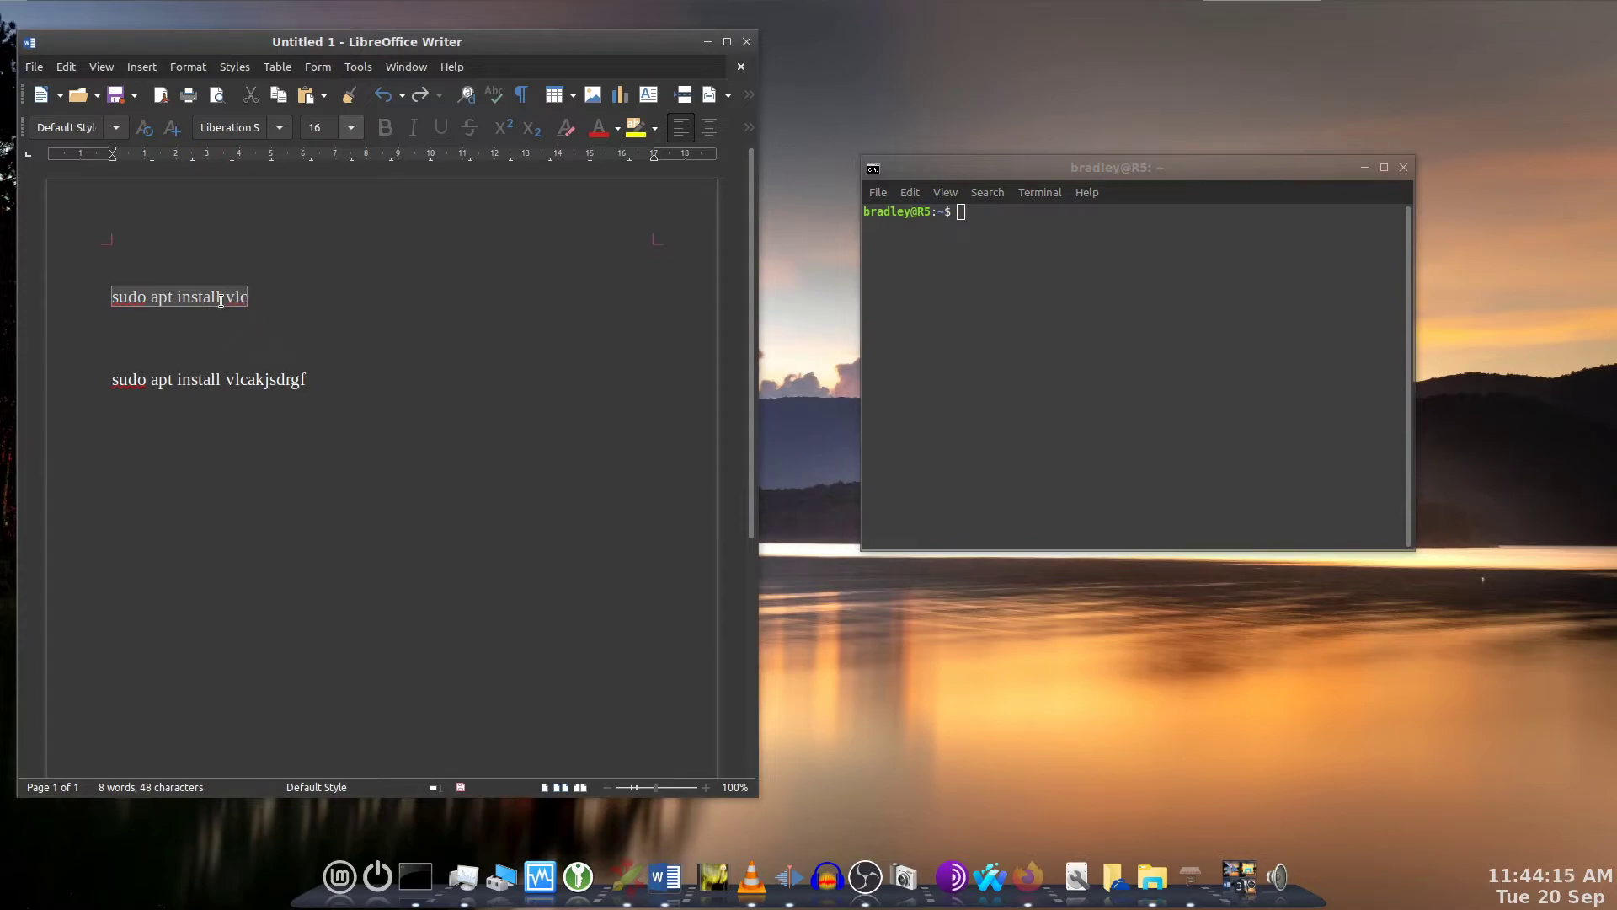
right_click(251, 298)
click(276, 332)
click(972, 265)
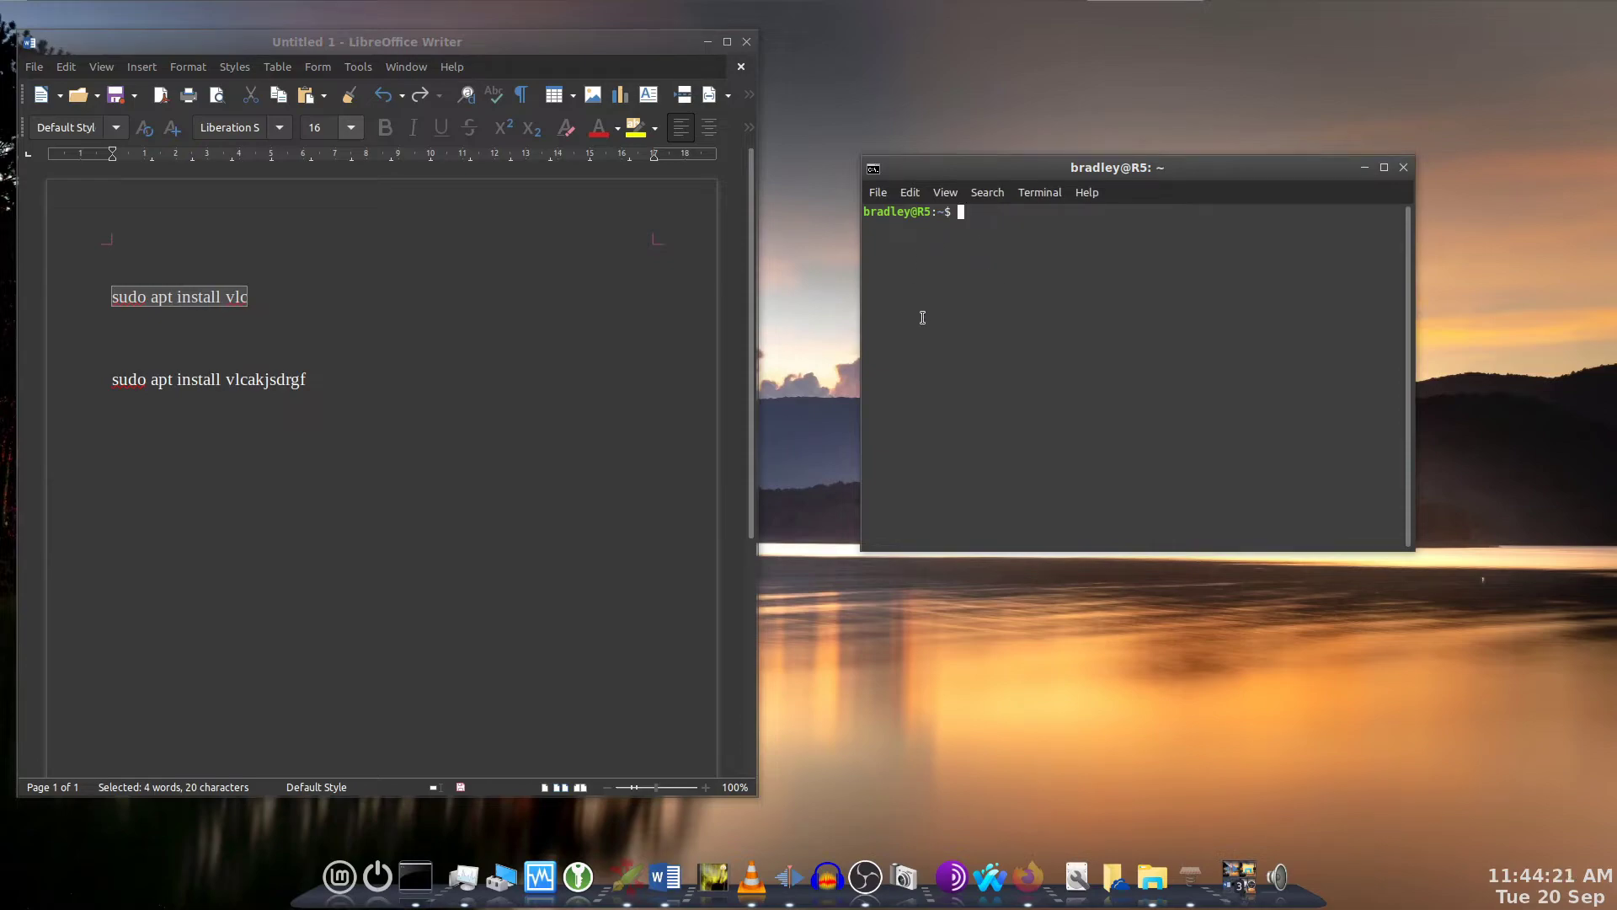
click(910, 192)
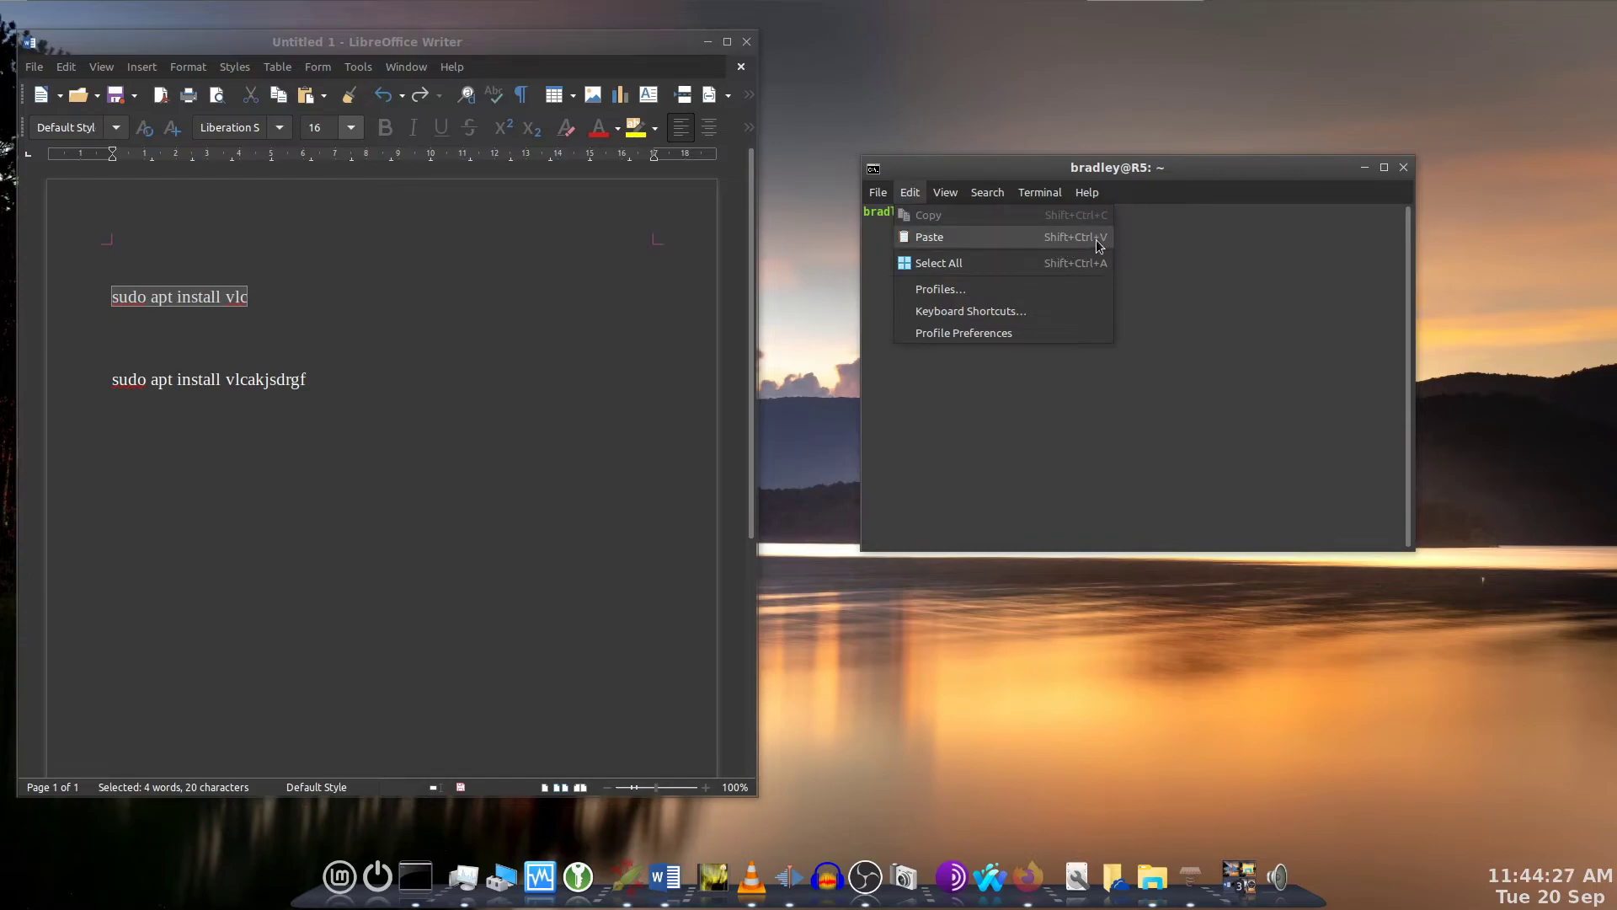
click(951, 461)
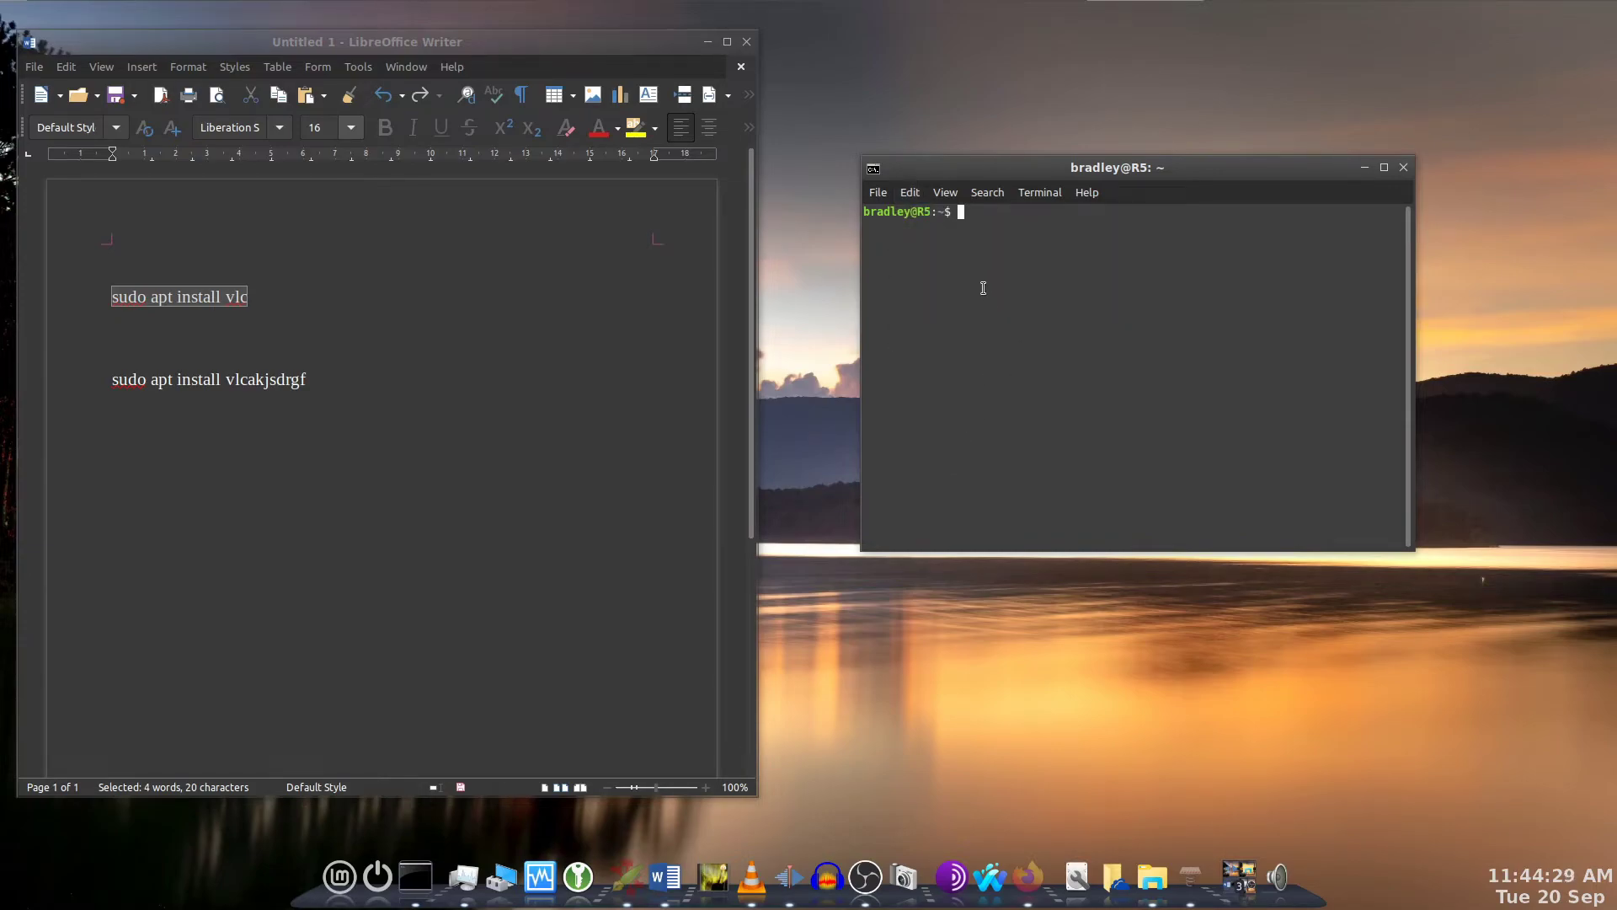
key(ctrl+v)
key(BackSpace)
key(BackSpace)
key(ctrl+shift+v)
key(BackSpace)
key(BackSpace)
key(BackSpace)
key(BackSpace)
key(BackSpace)
key(BackSpace)
key(BackSpace)
key(BackSpace)
Middle-click paste Writer's extended second command line at the Terminal prompt, twice
click(373, 374)
text(kajsdfsdfasdfg)
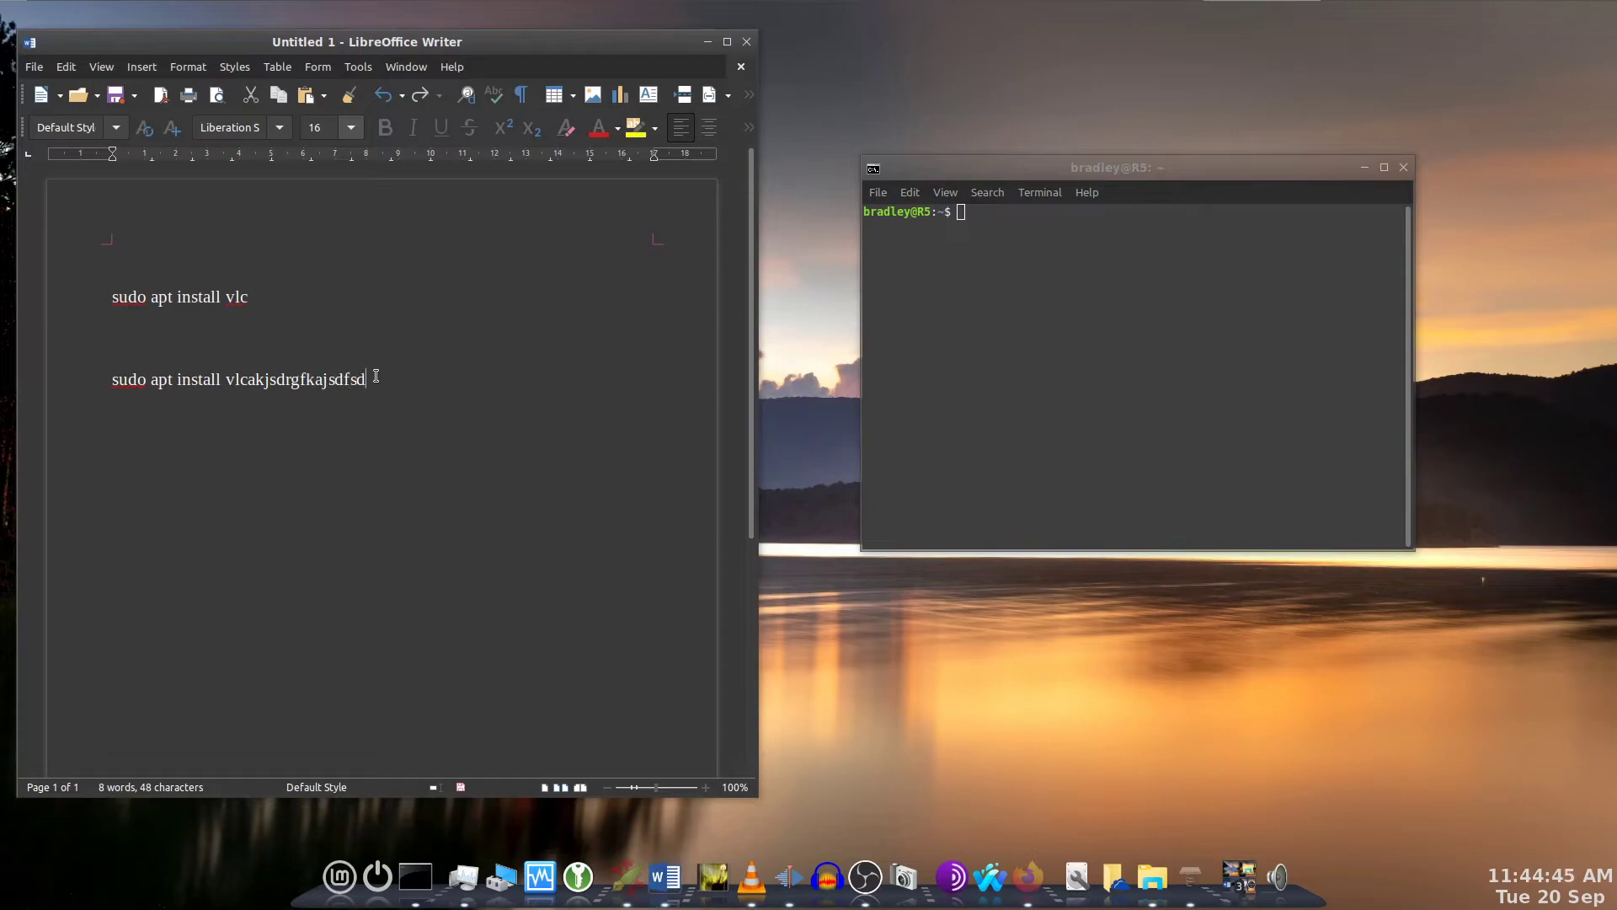
triple_click(230, 385)
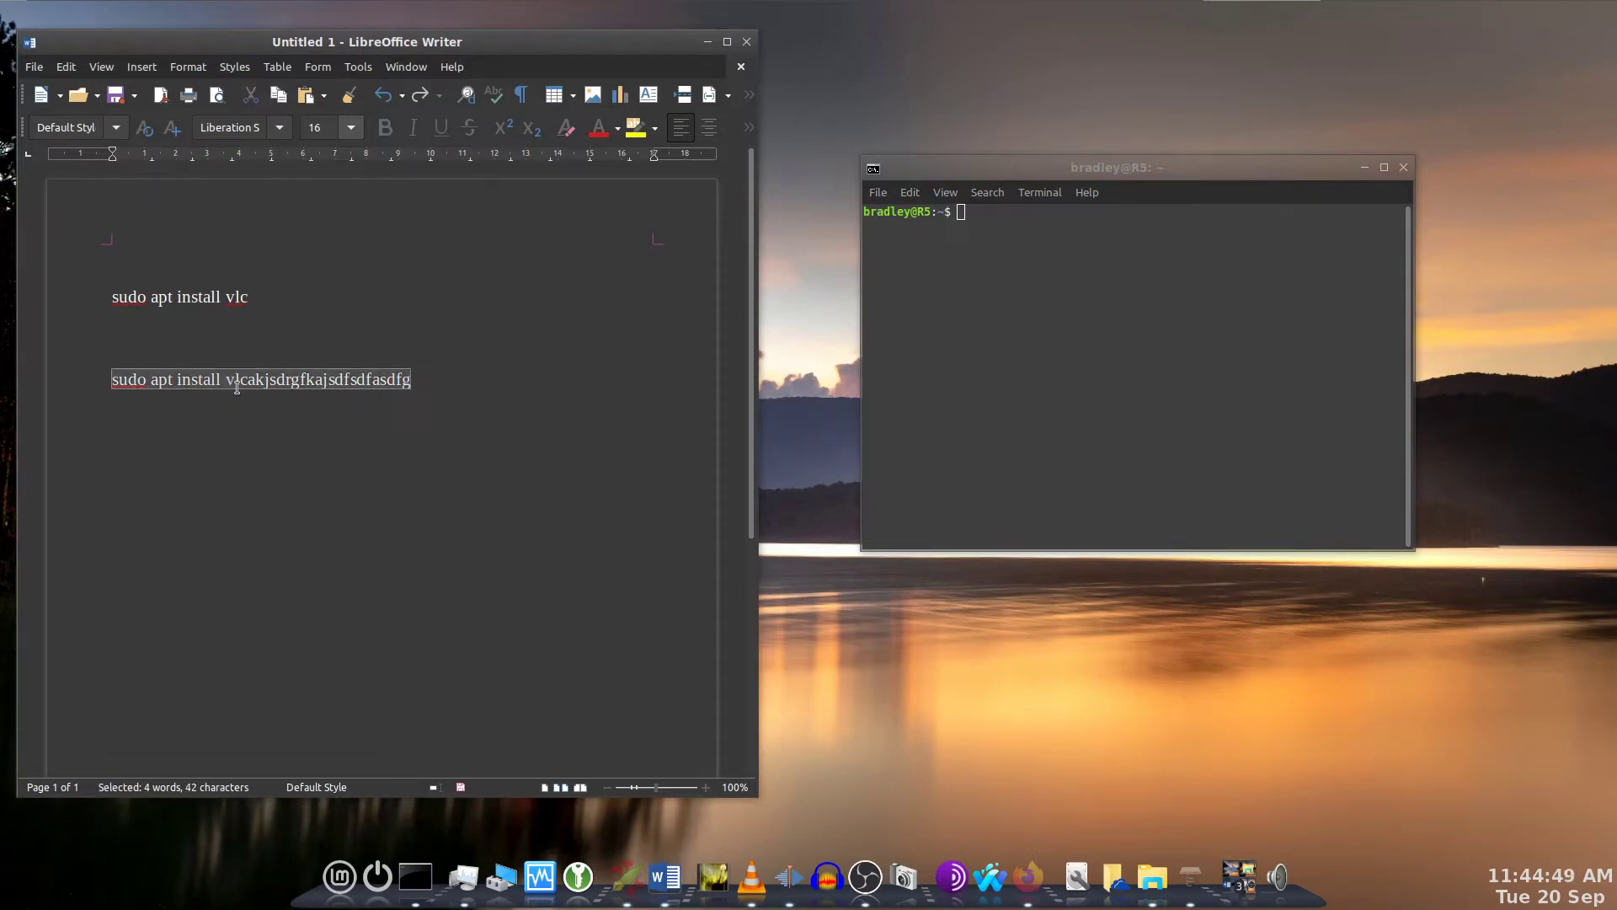
middle_click(1050, 261)
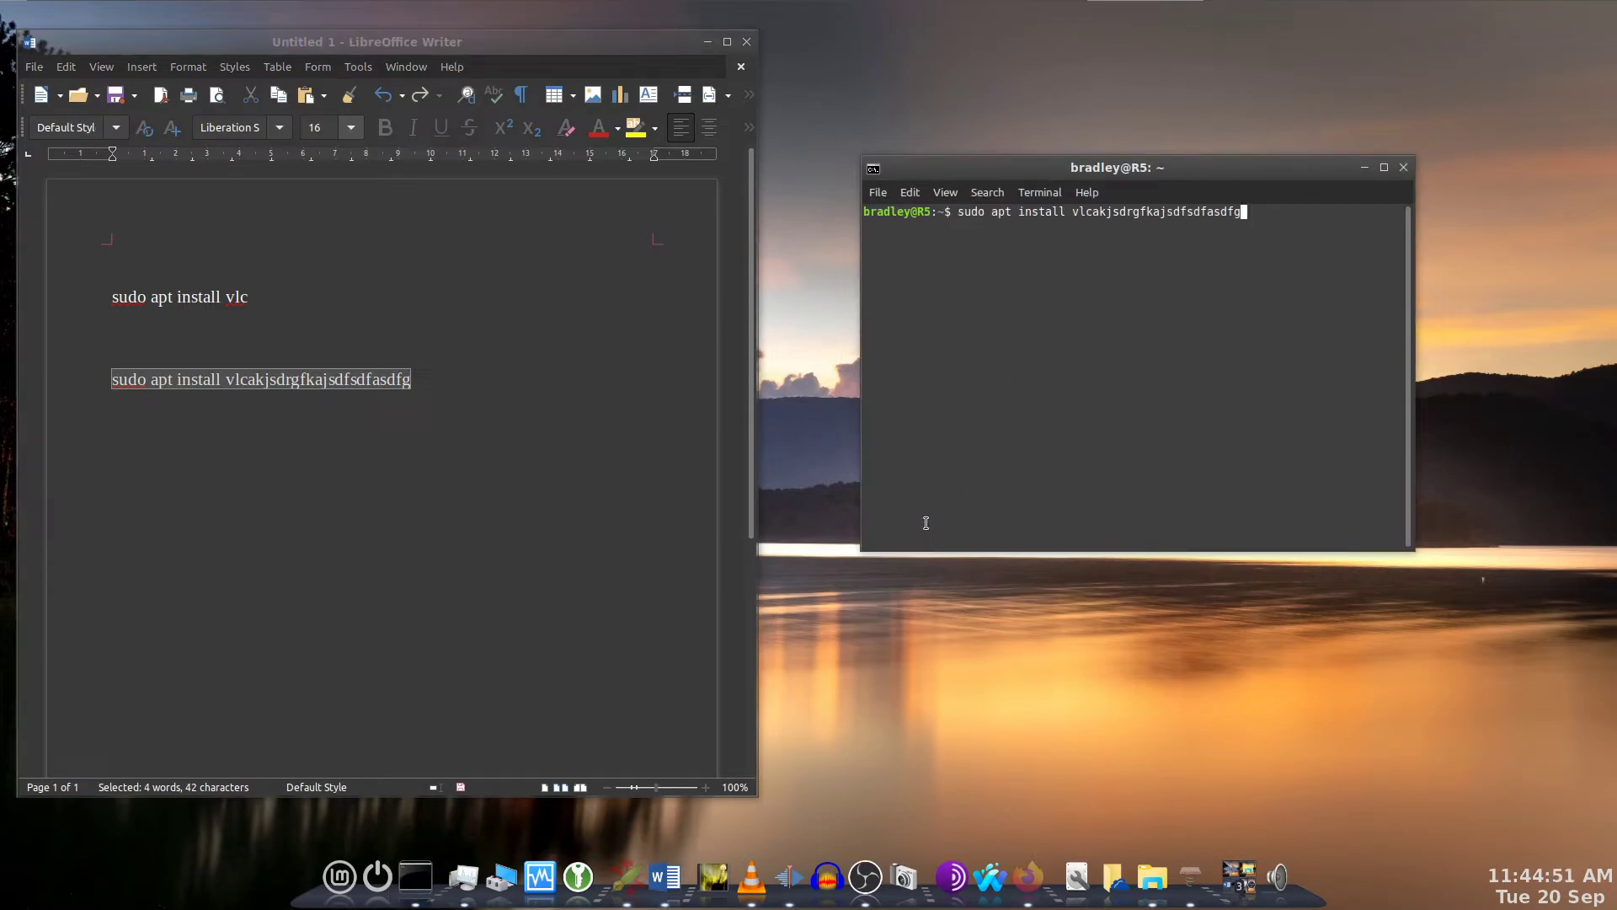
click(226, 538)
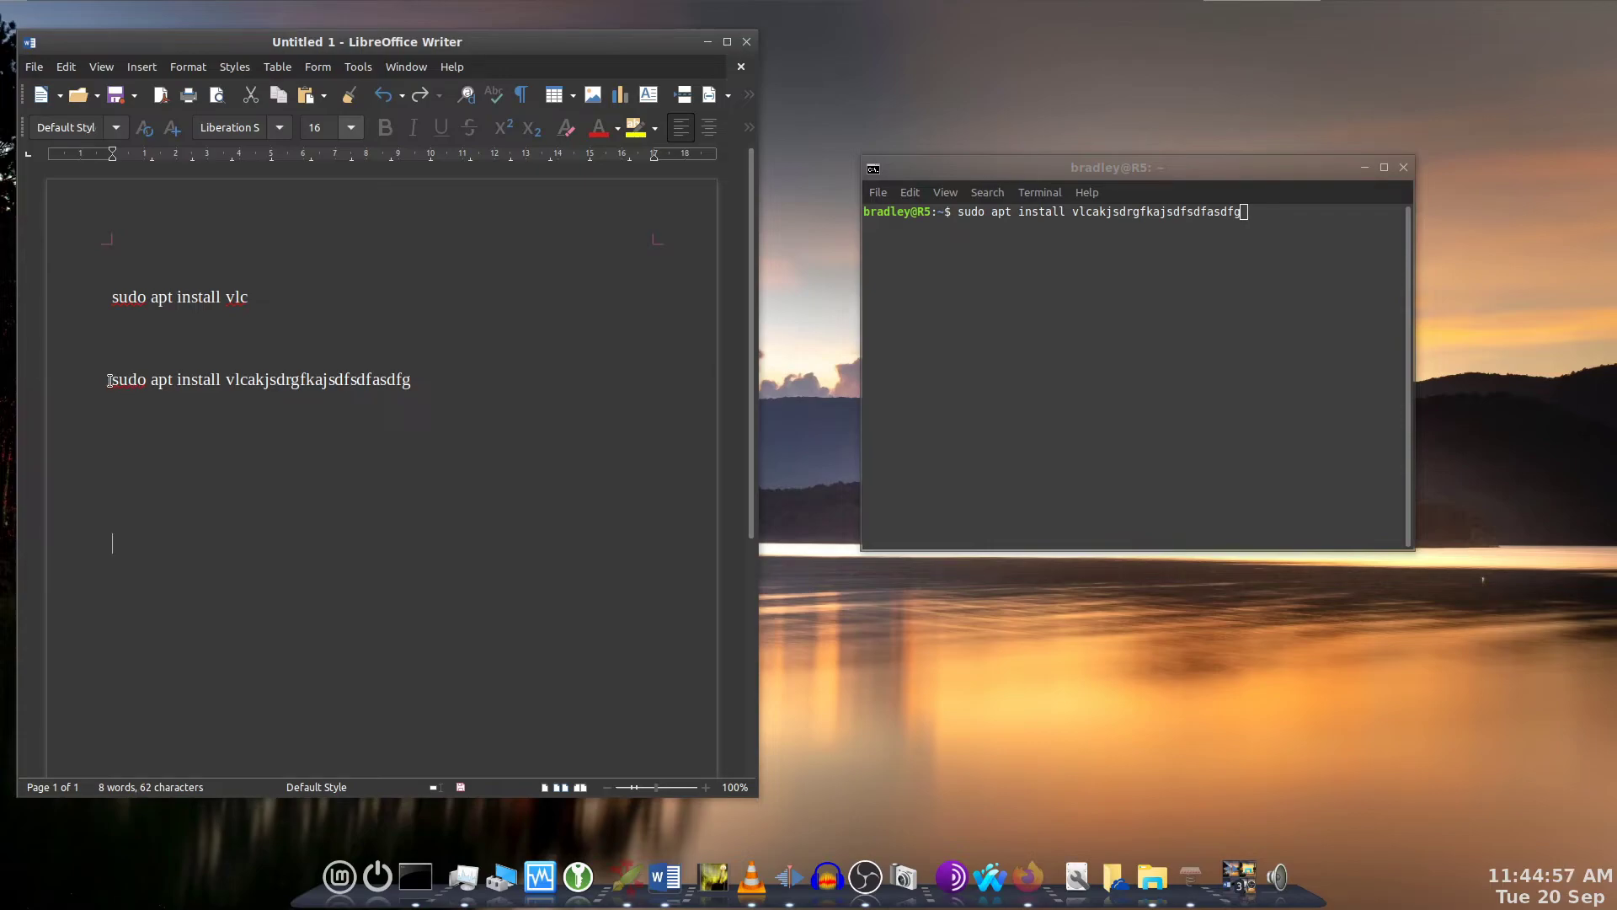
drag(109, 379, 420, 381)
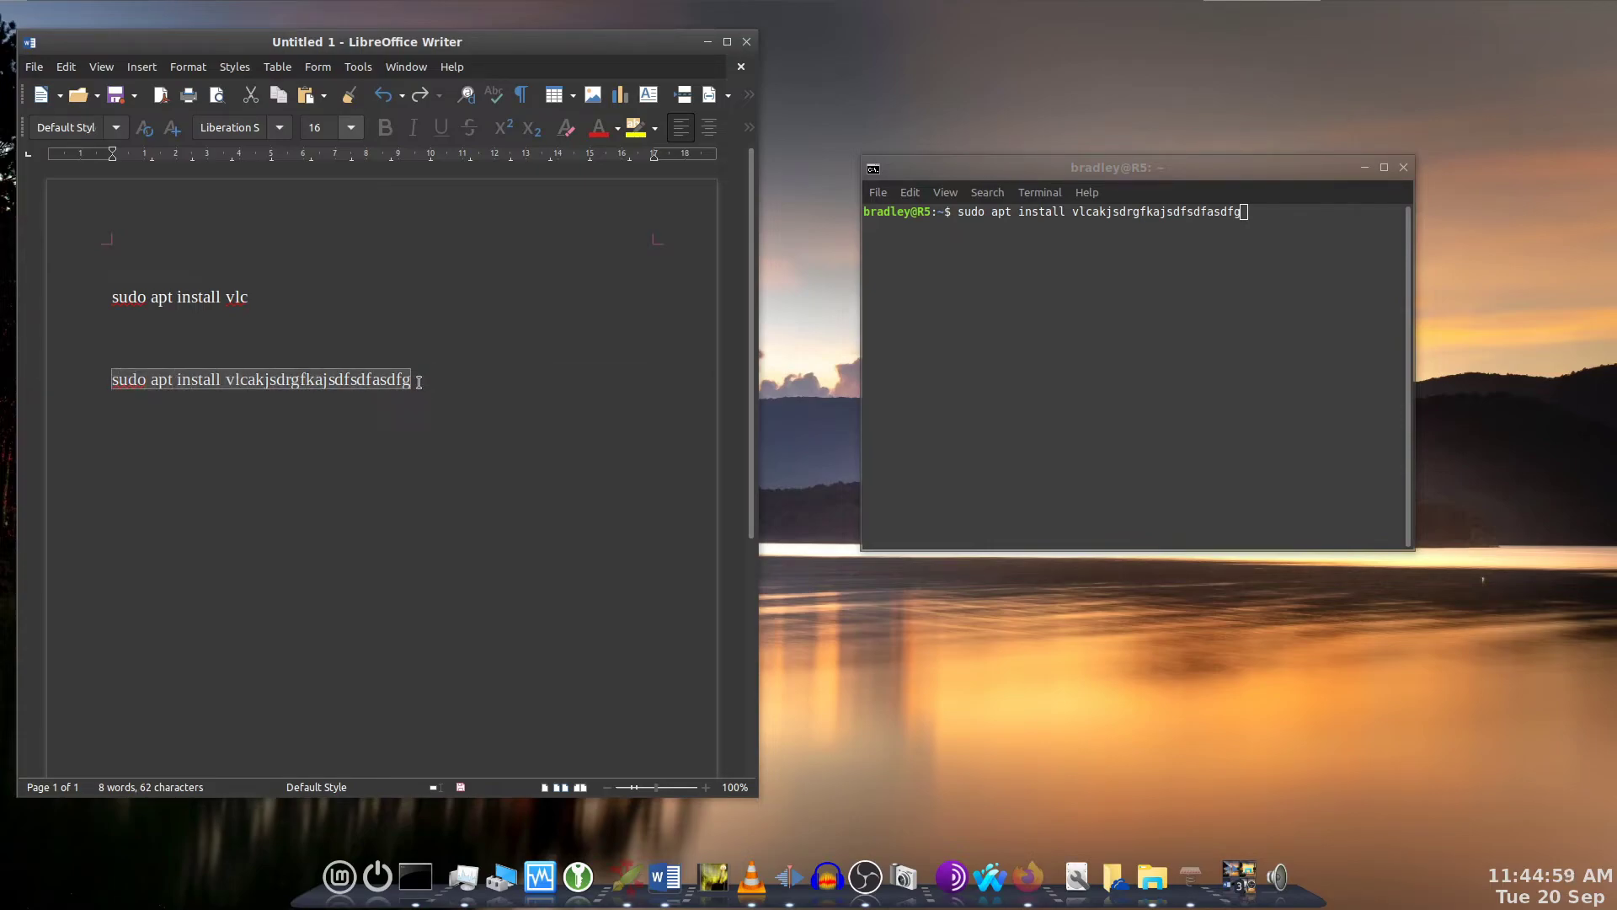
middle_click(1078, 299)
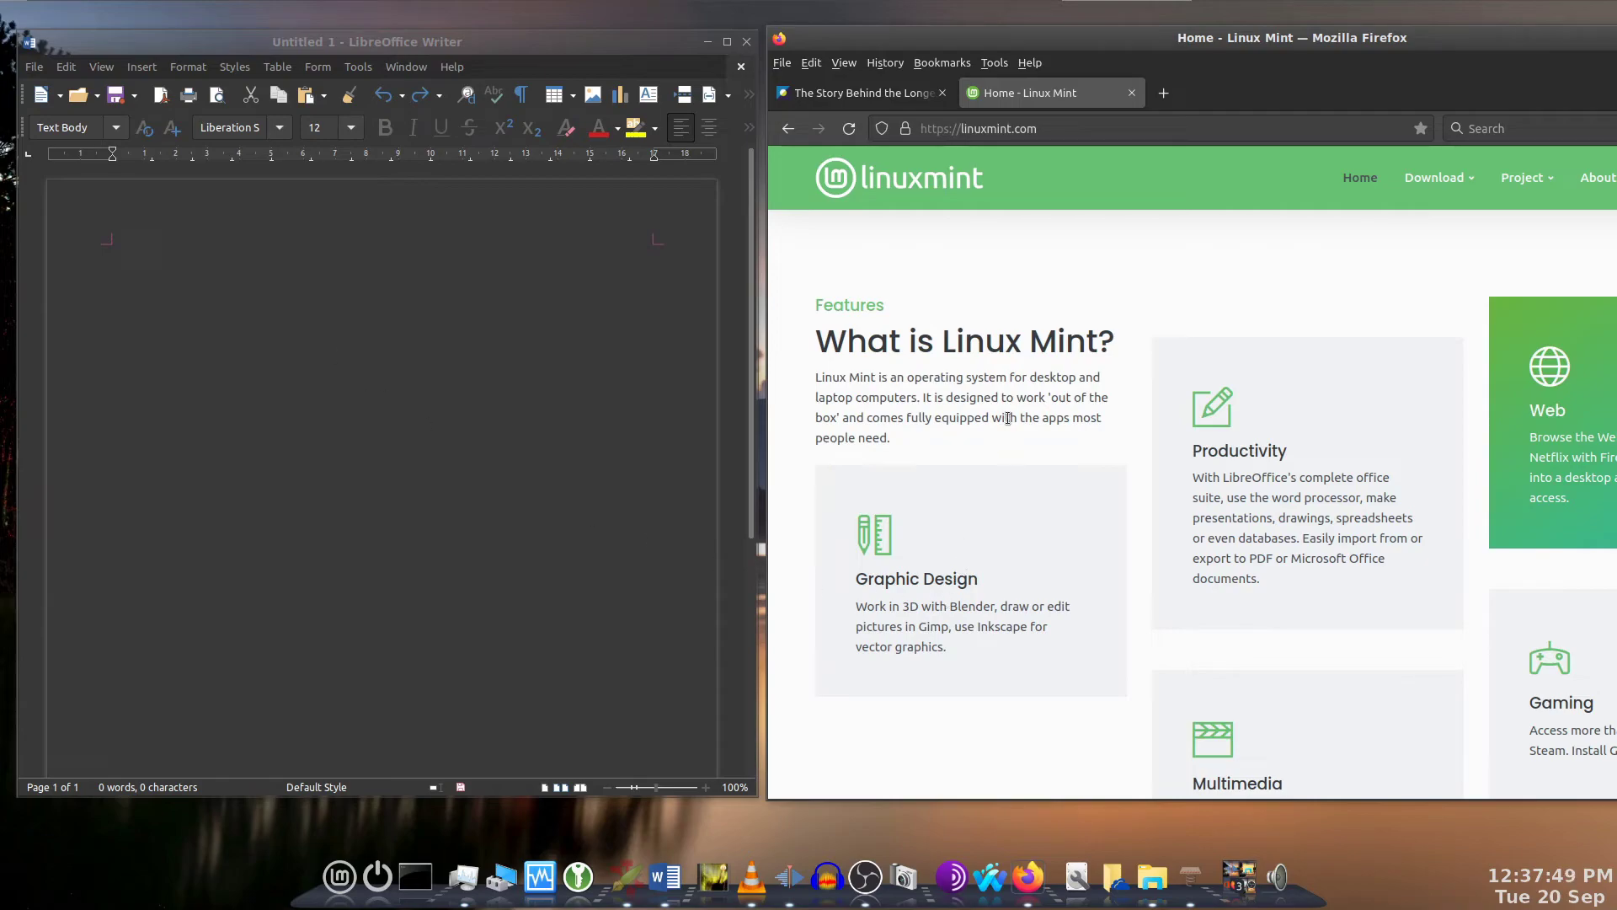
Paste the Linux Mint description and the Blender, Gimp and Inkscape sentence into Writer
middle_click(215, 299)
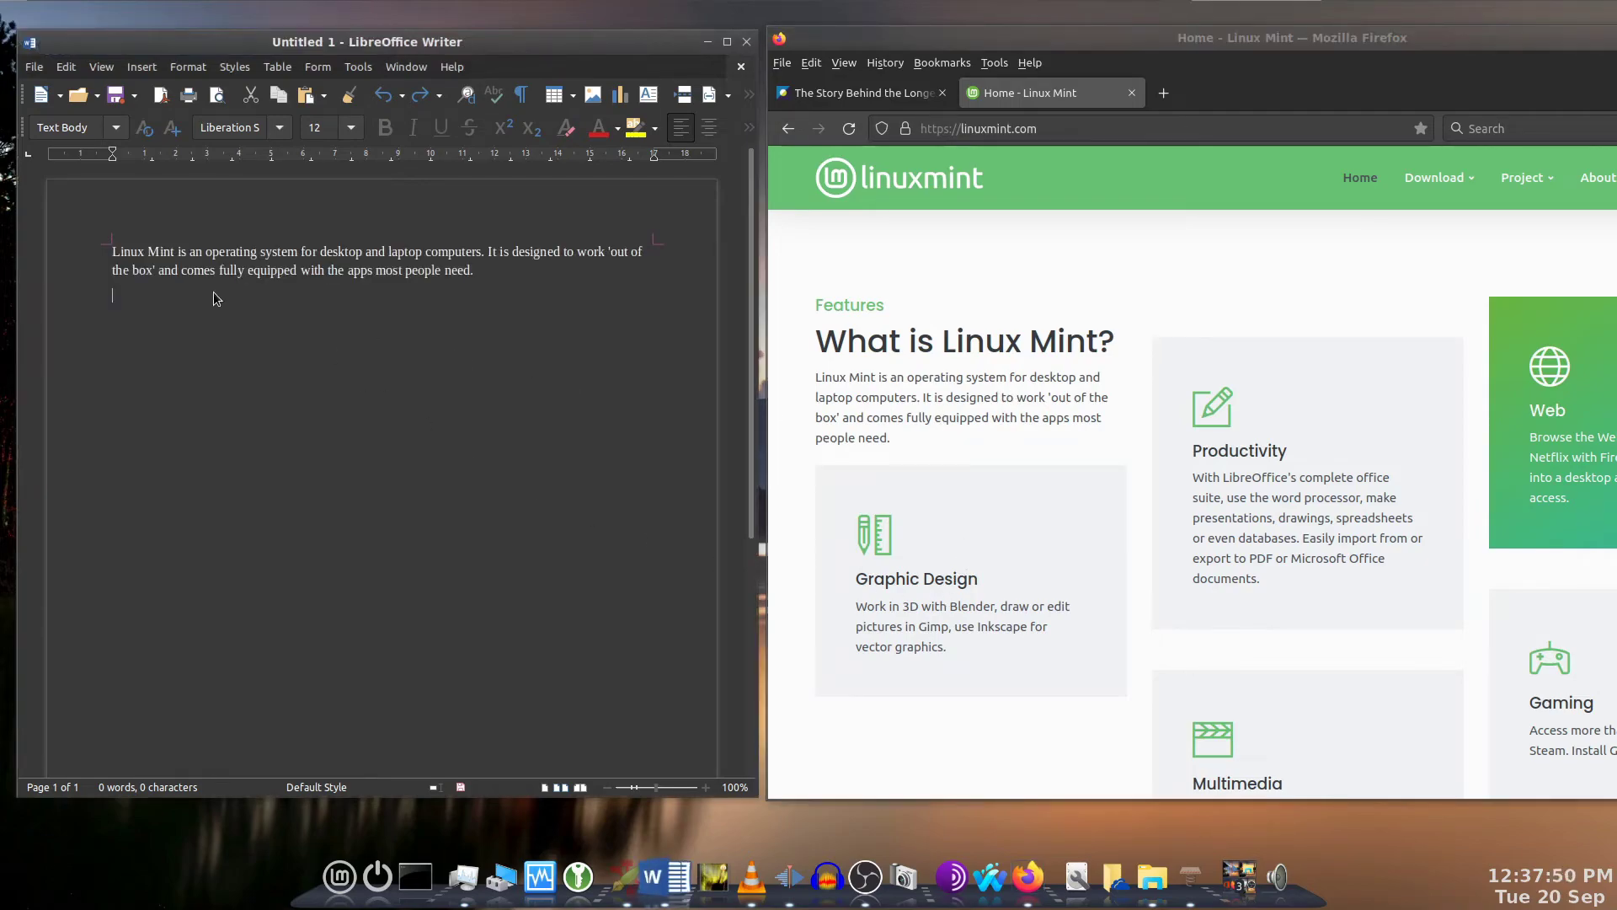
middle_click(216, 352)
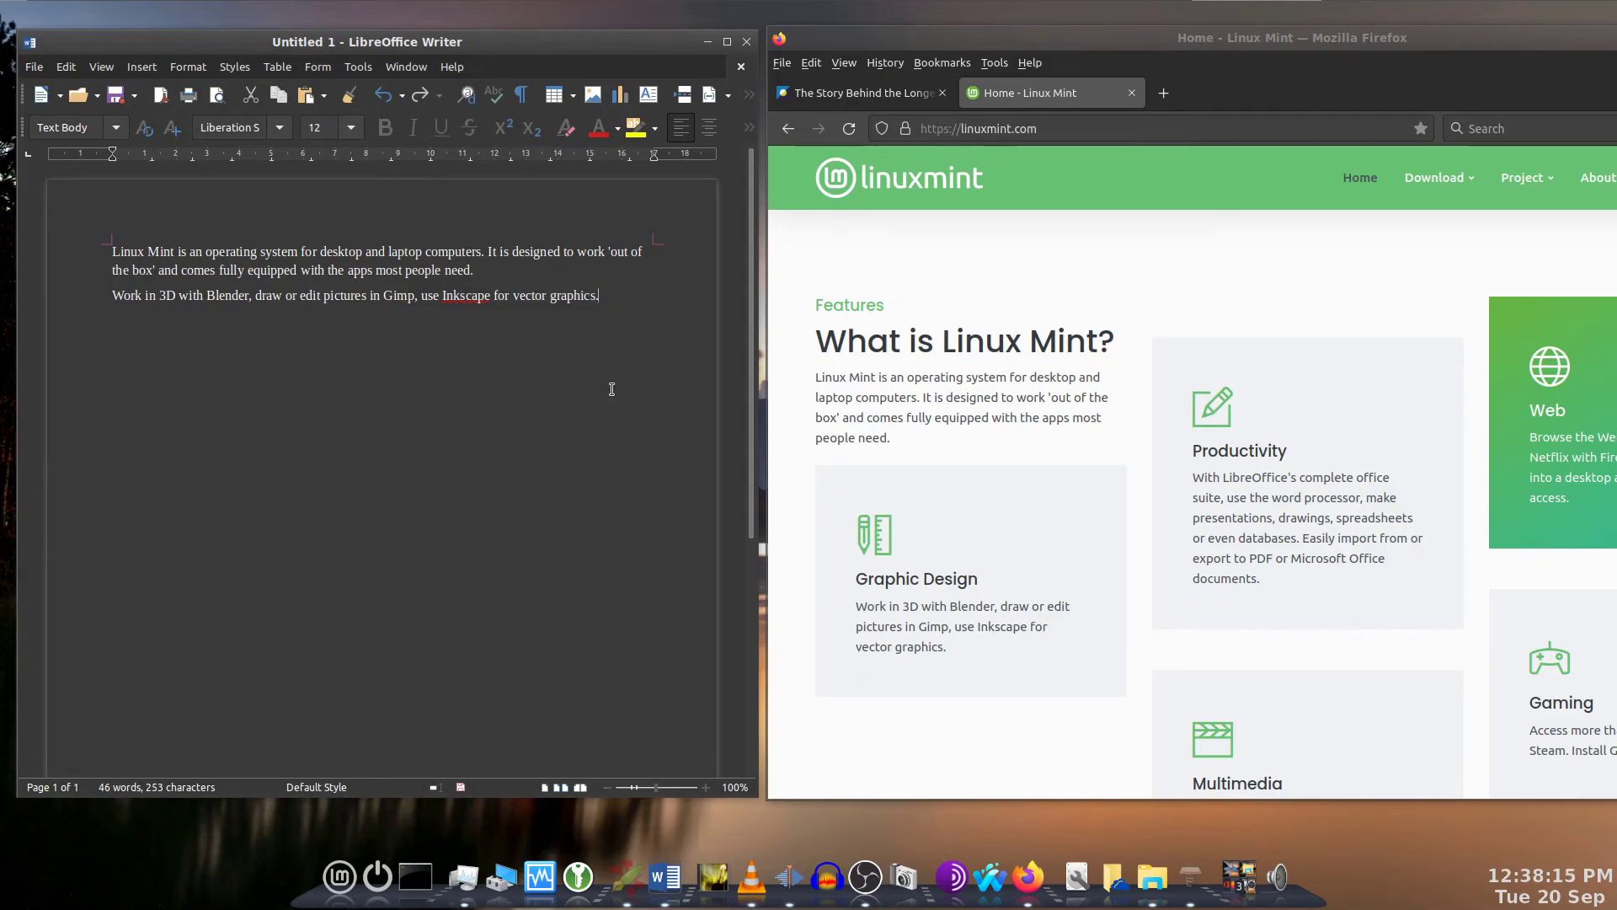
drag(815, 377, 858, 443)
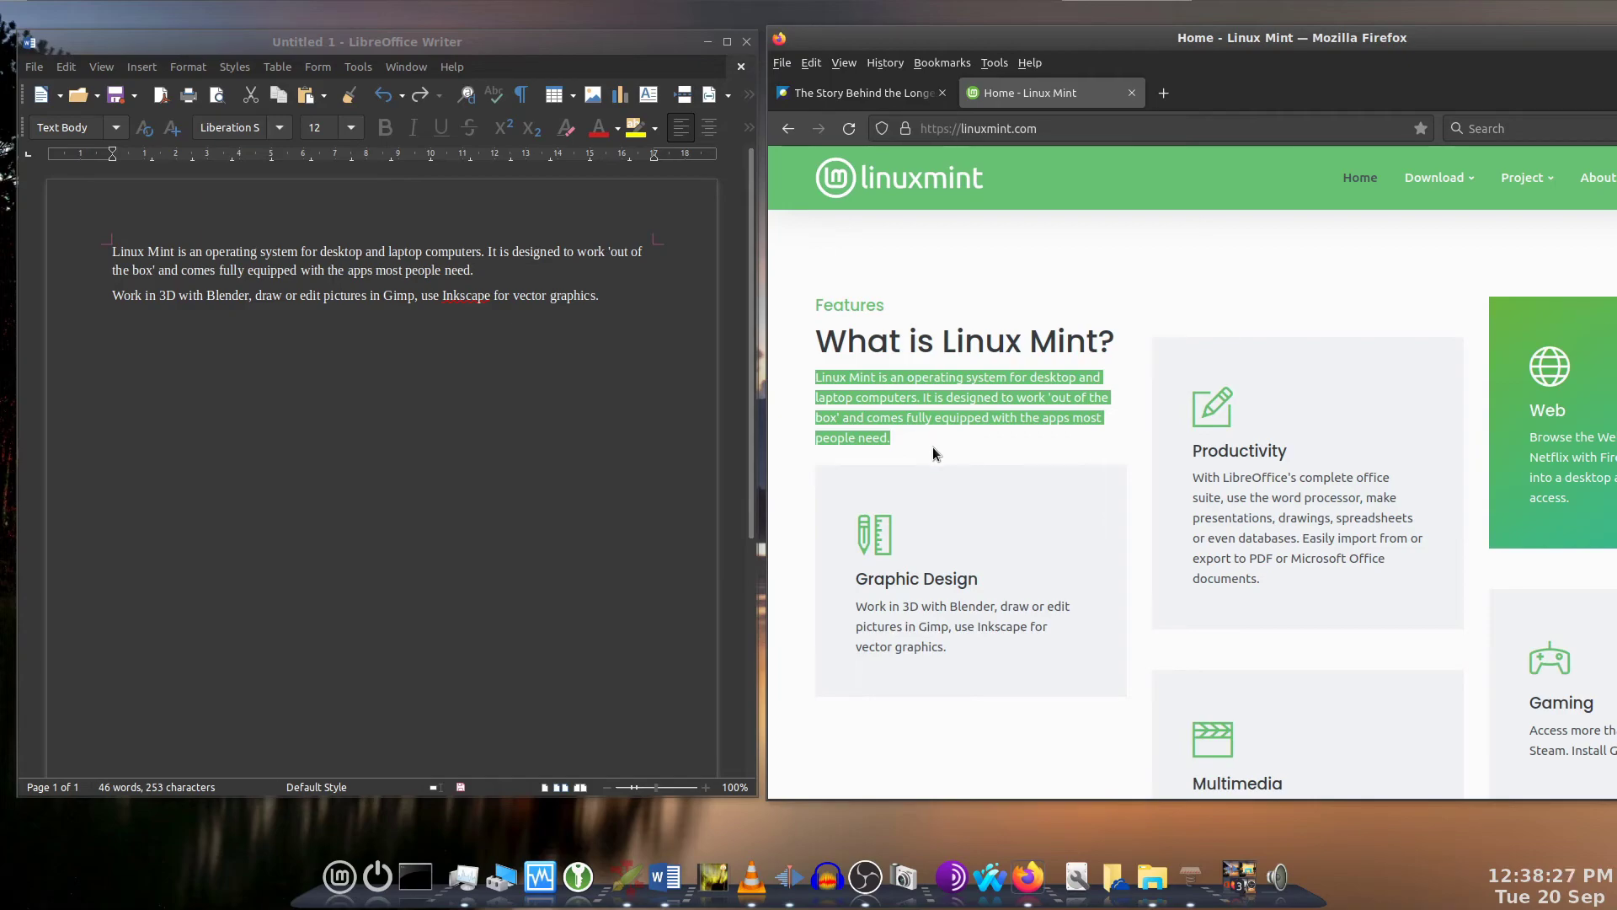
Back in Writer, paste the Linux Mint description and the Blender, Gimp and Inkscape sentence below the originals
key(alt+Tab)
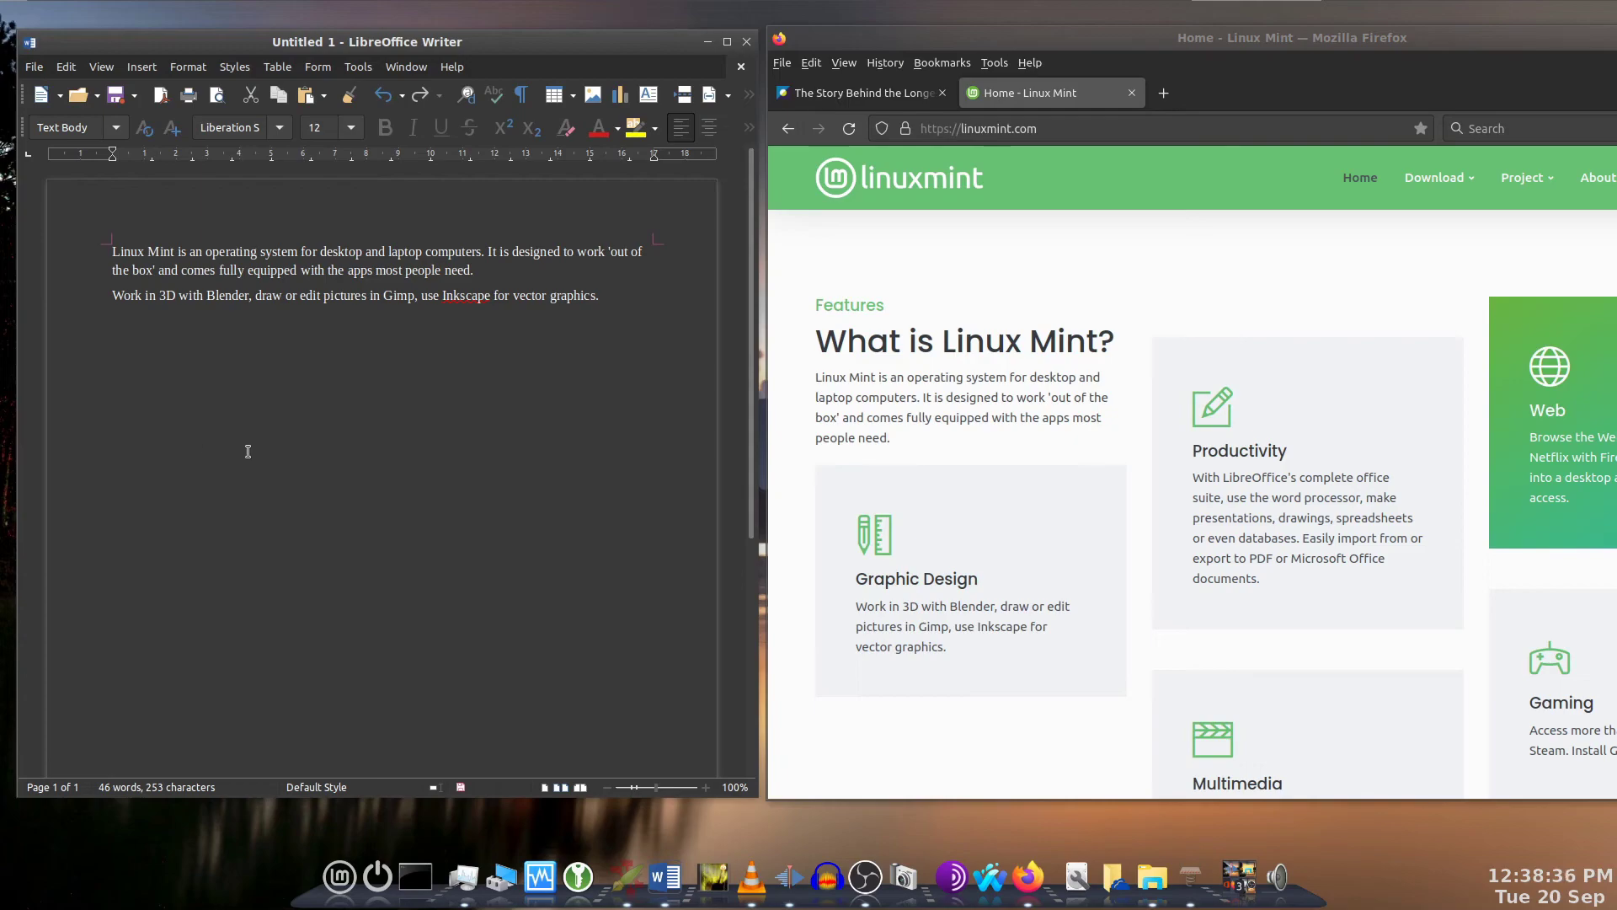
double_click(822, 376)
click(822, 376)
click(168, 391)
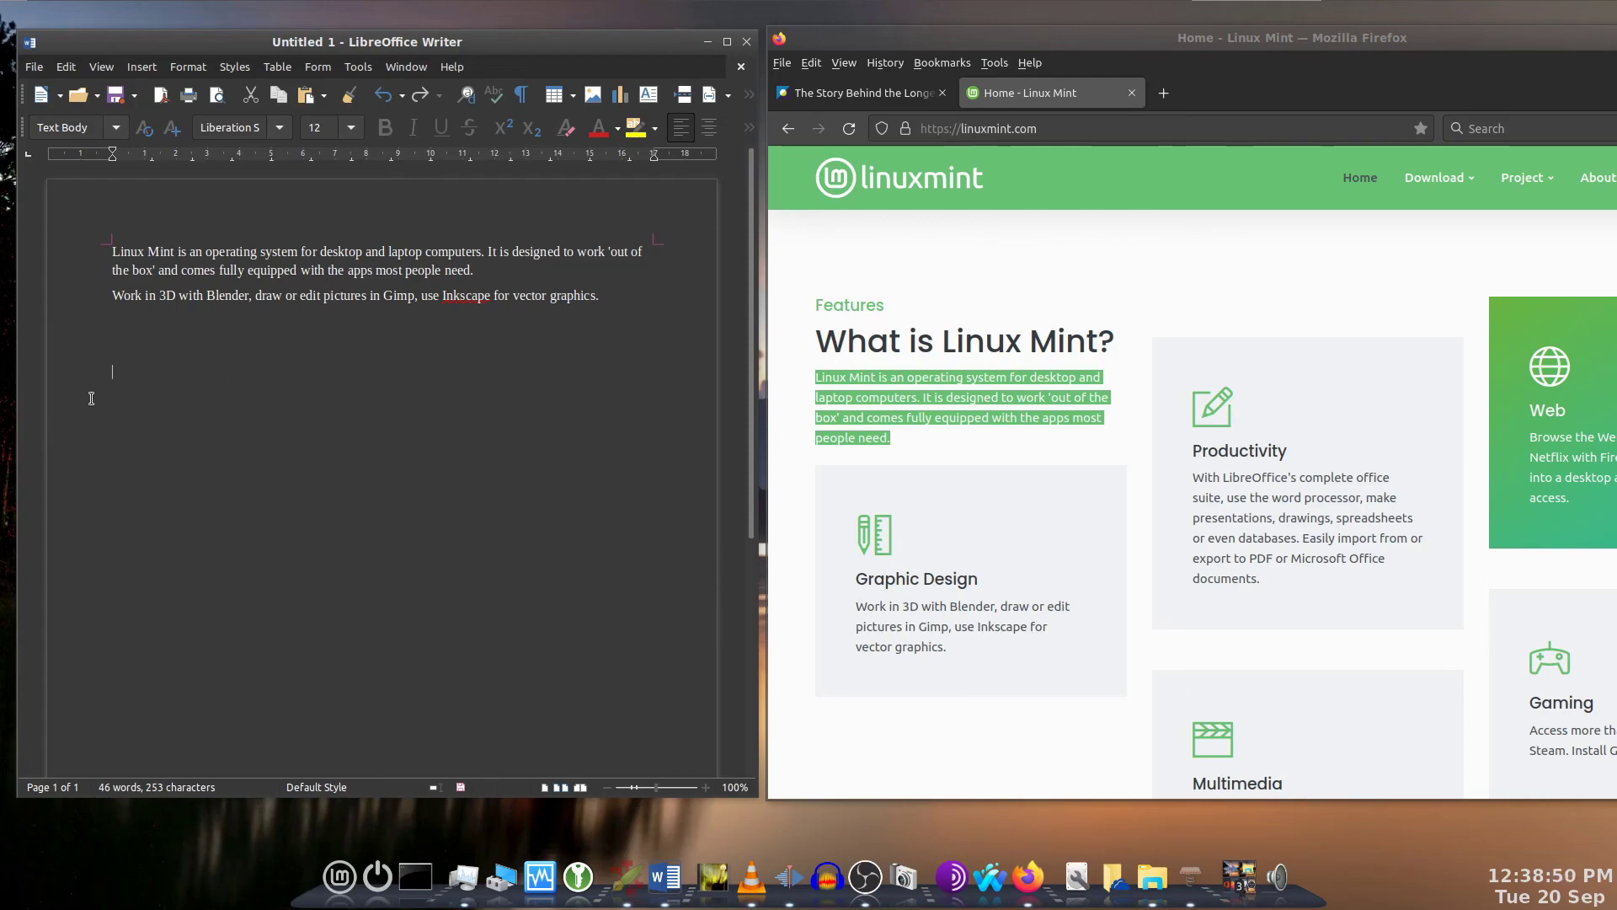
text(Linux Mint is an operating system for desktop and laptop computers. It is designed to work 'out of the box' and comes fully equipped with the apps most people need.)
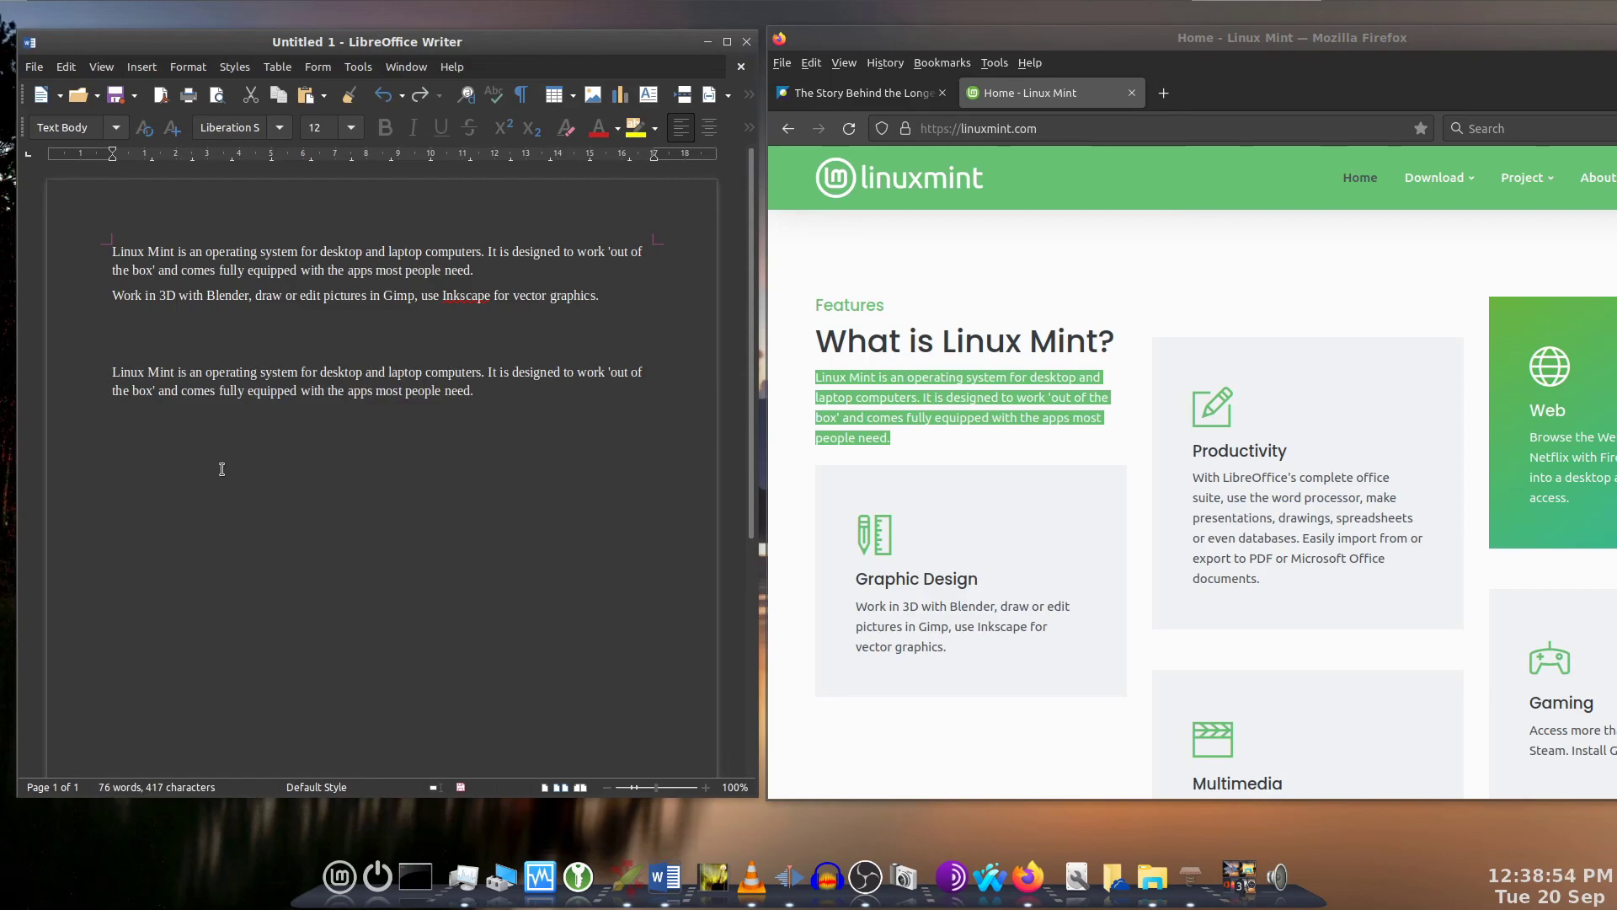
text(Work in 3D with Blender, draw or edit pictures in Gimp, use Inkscape for vector graphics.)
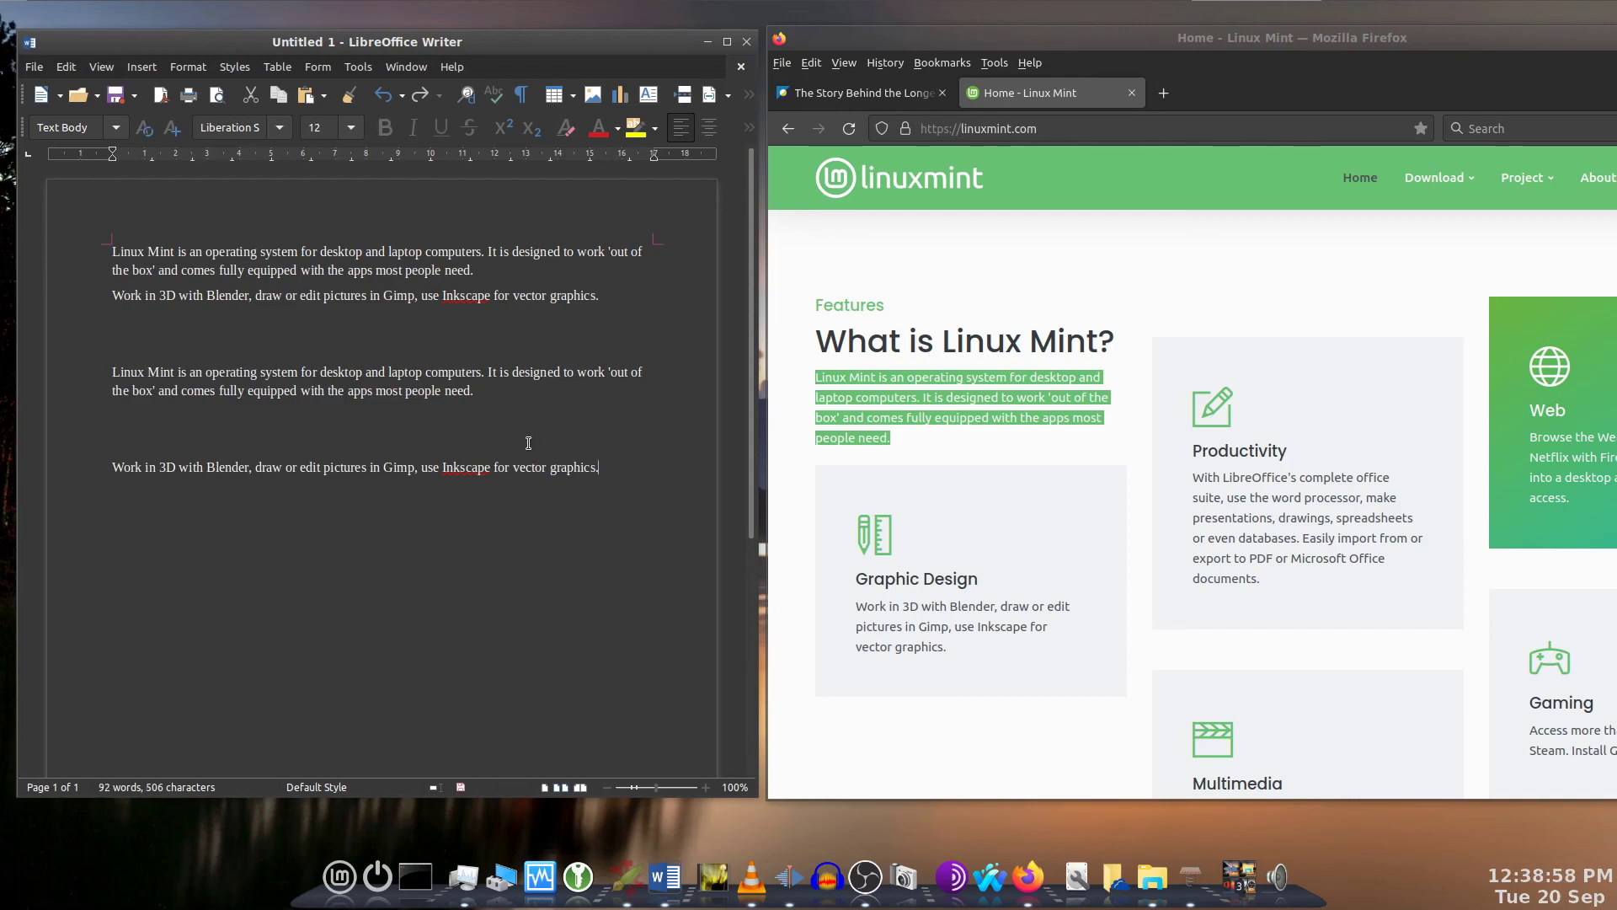
Place the caret on the empty line between paragraphs and select the website's Productivity paragraph
click(197, 337)
click(815, 386)
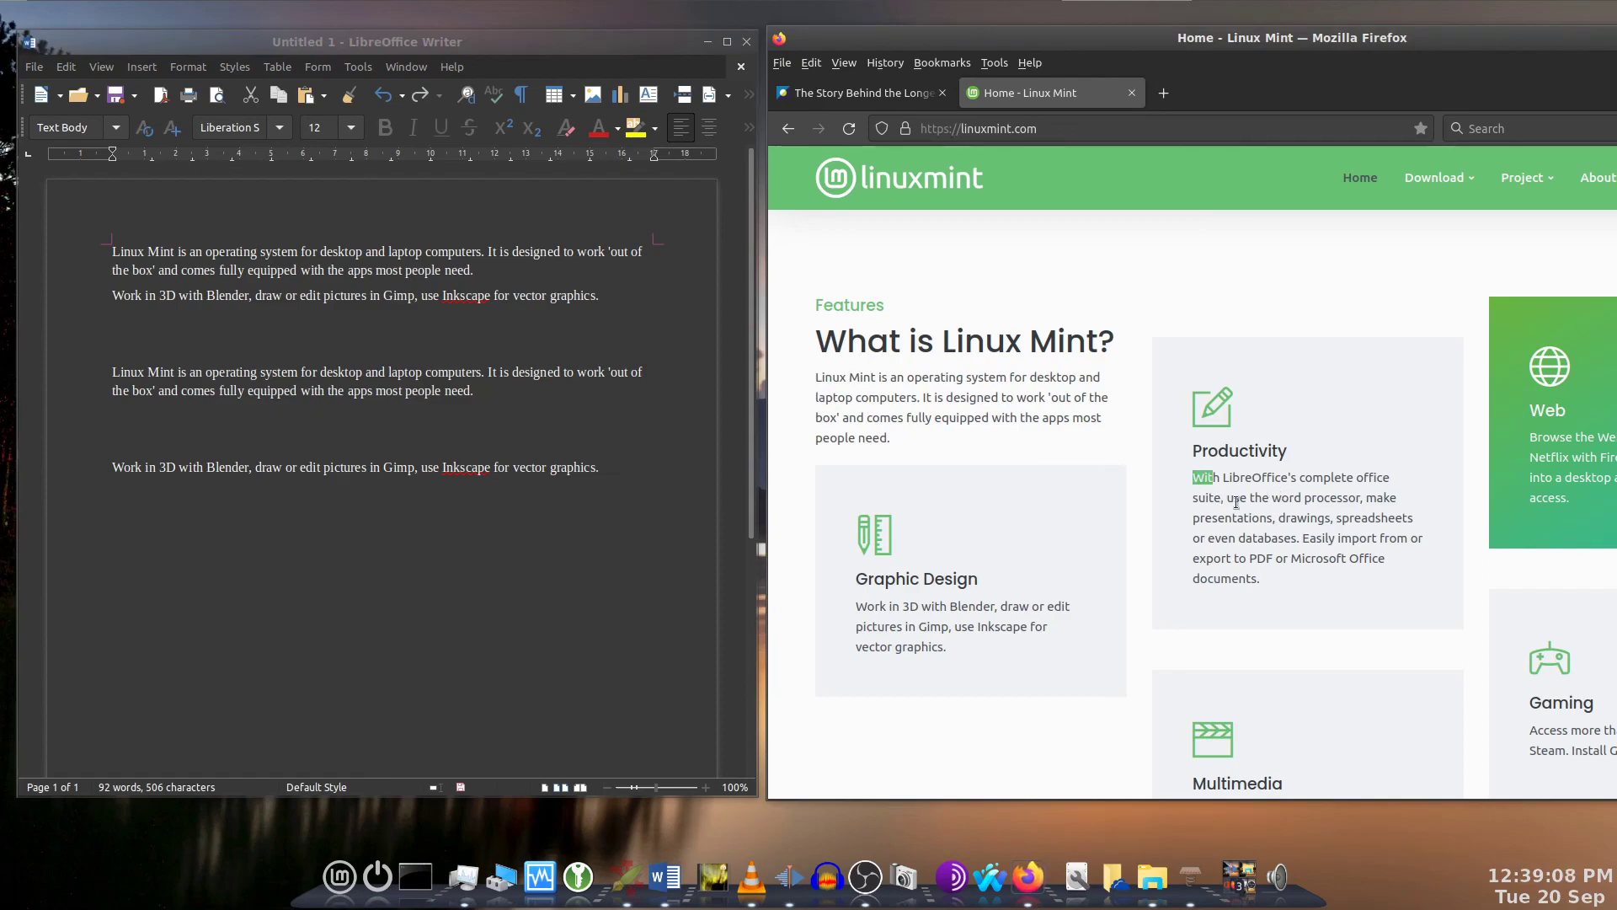
drag(1192, 477, 1259, 582)
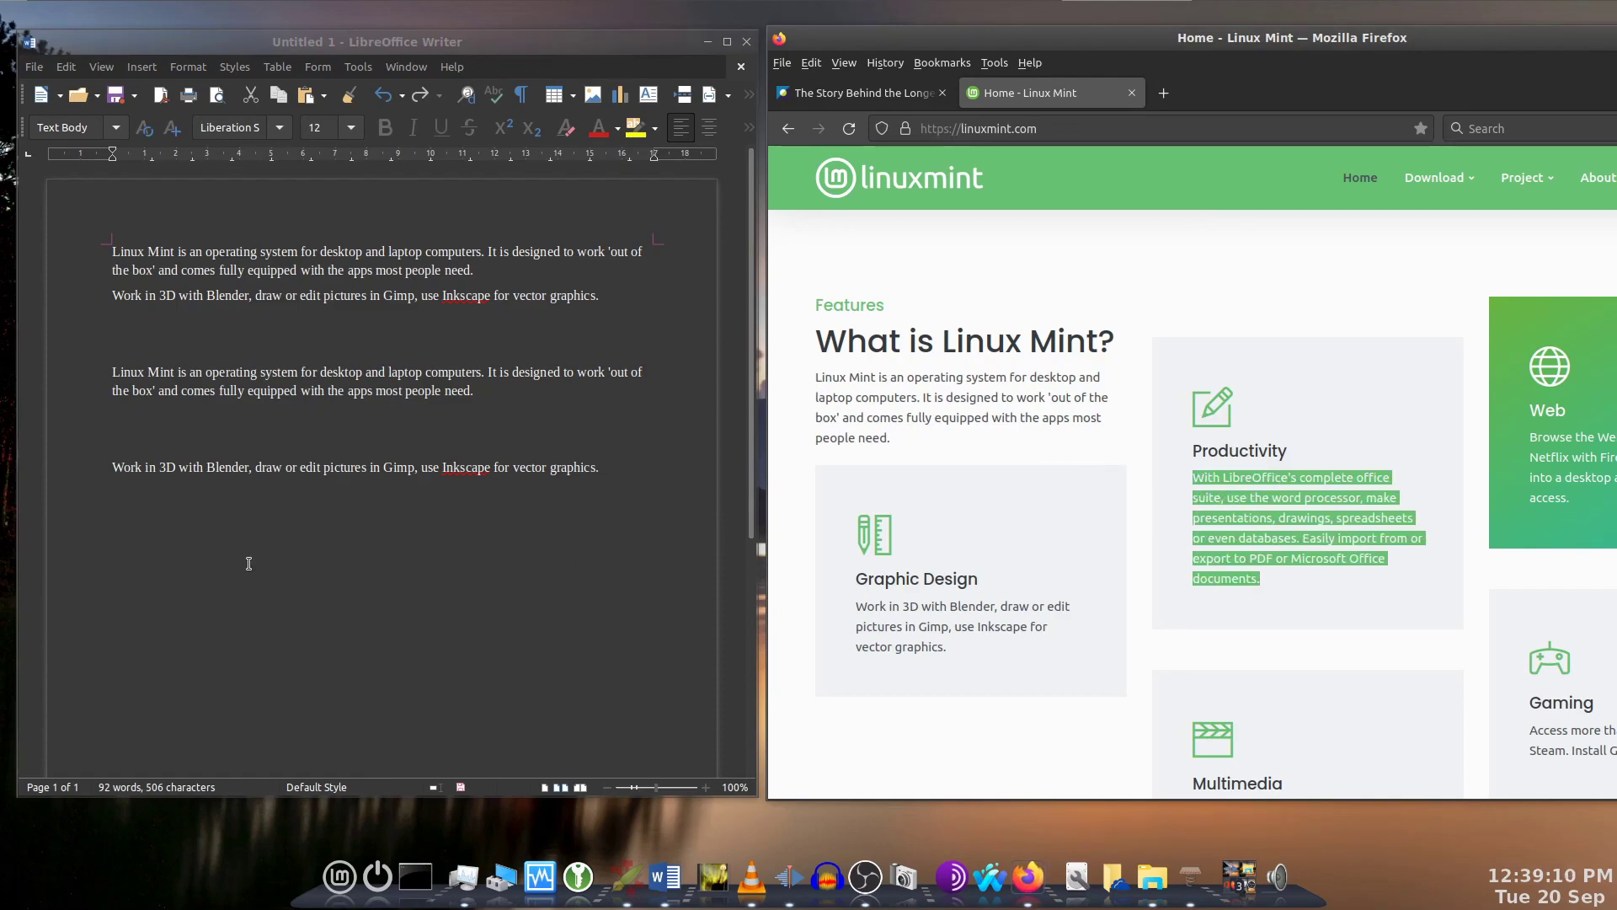